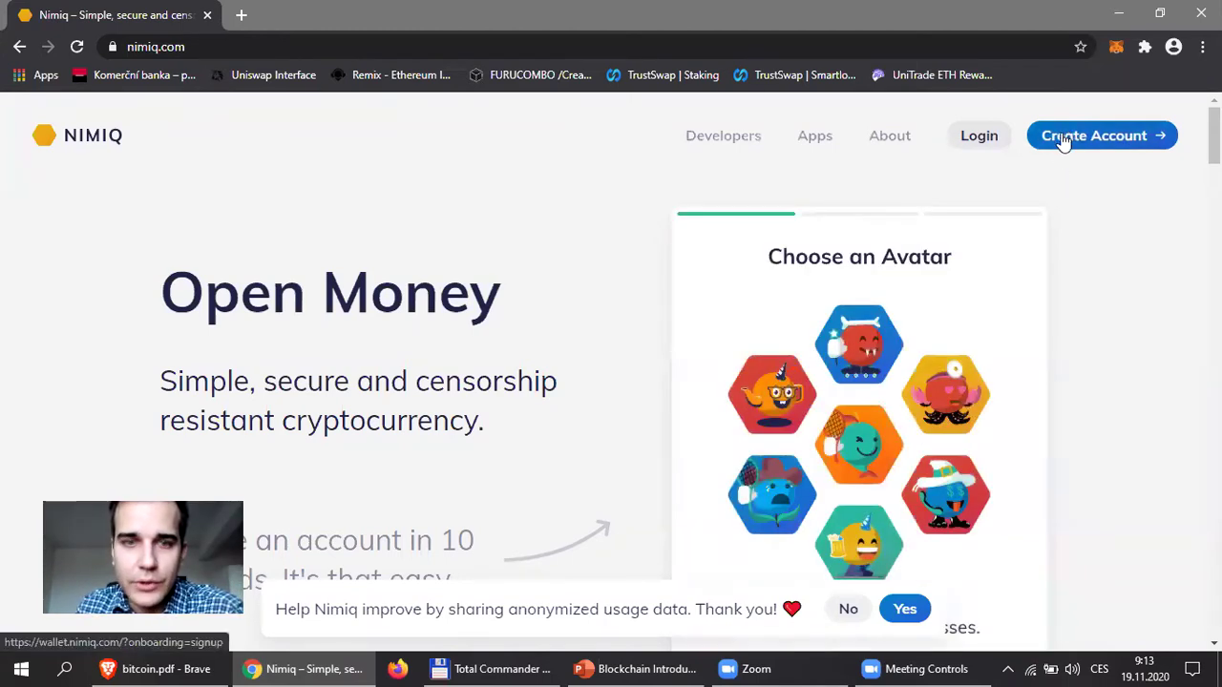
Start a new account from the Create Account link in the nimiq.com header.
click(1068, 138)
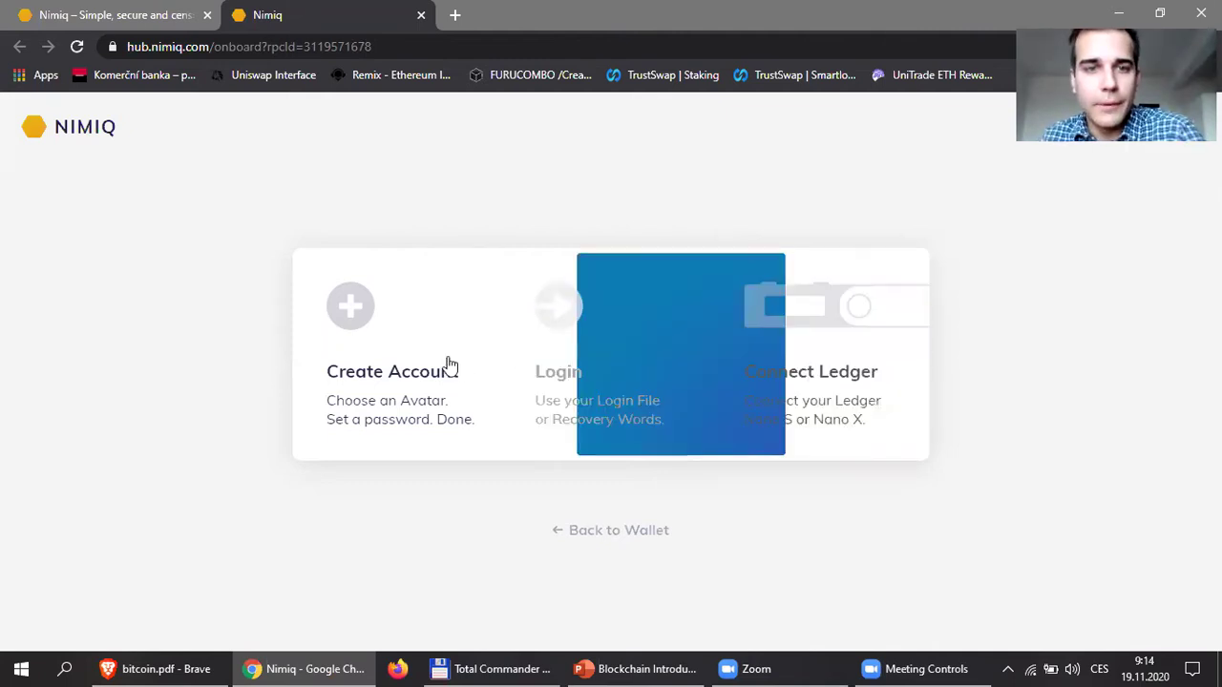
Choose the Create Account card on the onboarding page to reach avatar selection.
click(398, 332)
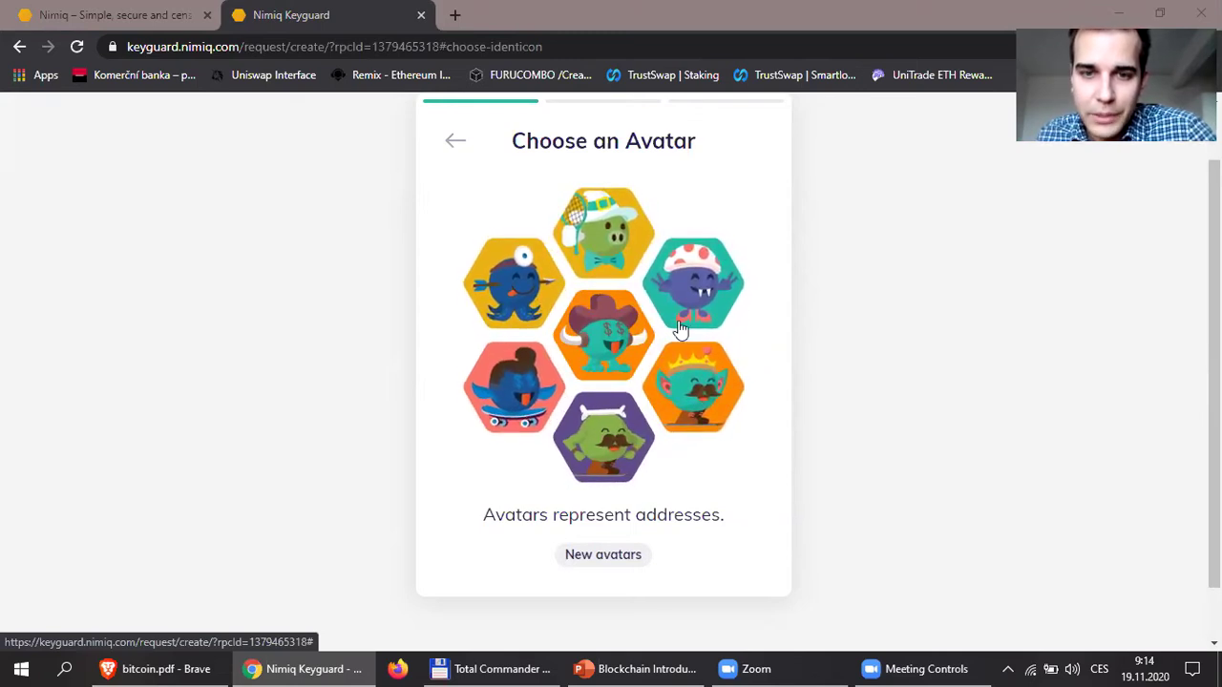
click(602, 561)
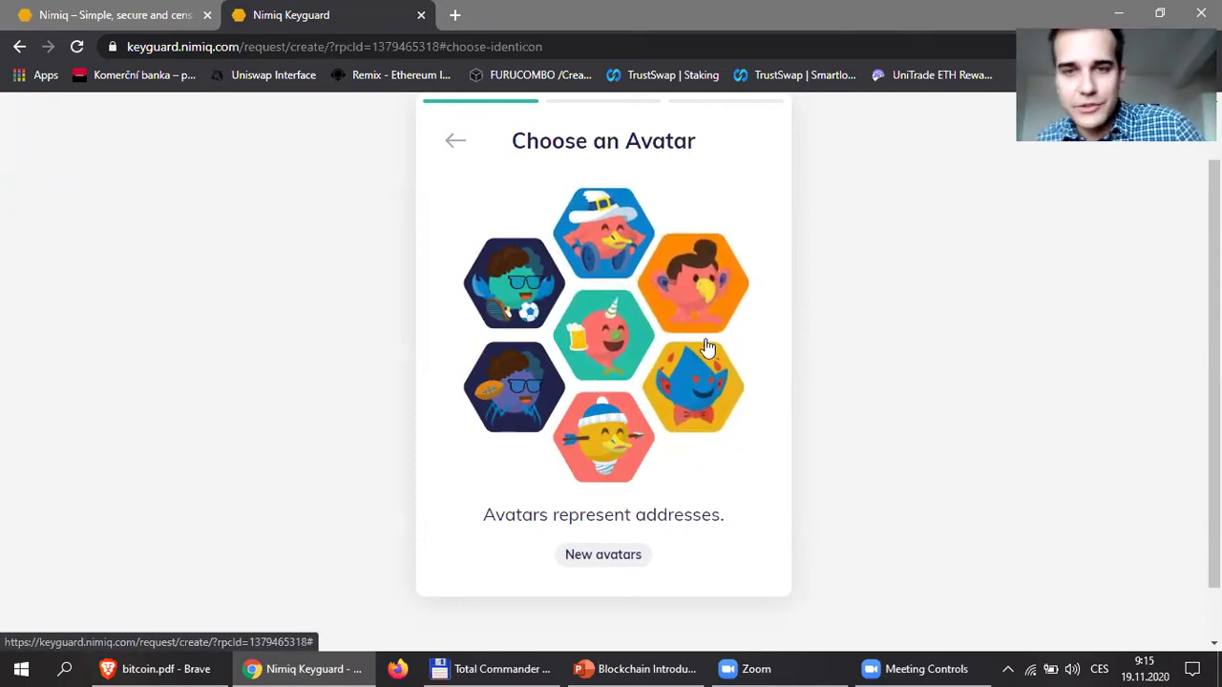
Select the orange avatar as the new account's first address.
click(728, 299)
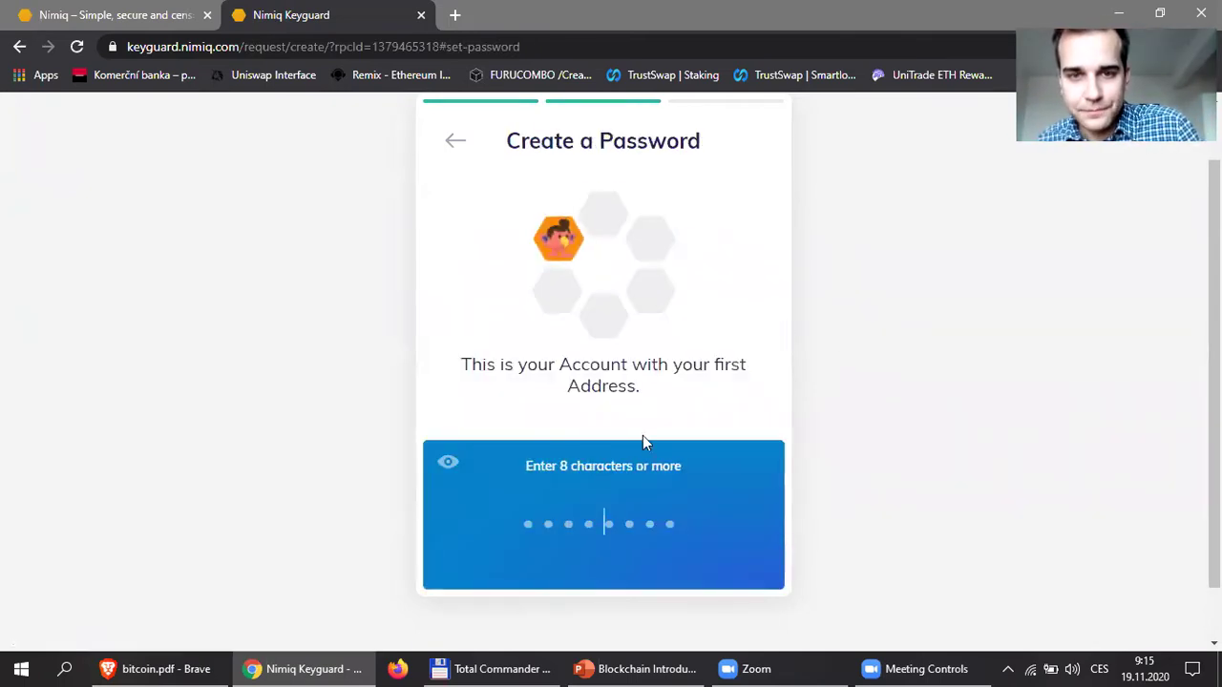
Enter the account password, repeat it in the confirmation field and submit.
text(a)
key(BackSpace)
text(************)
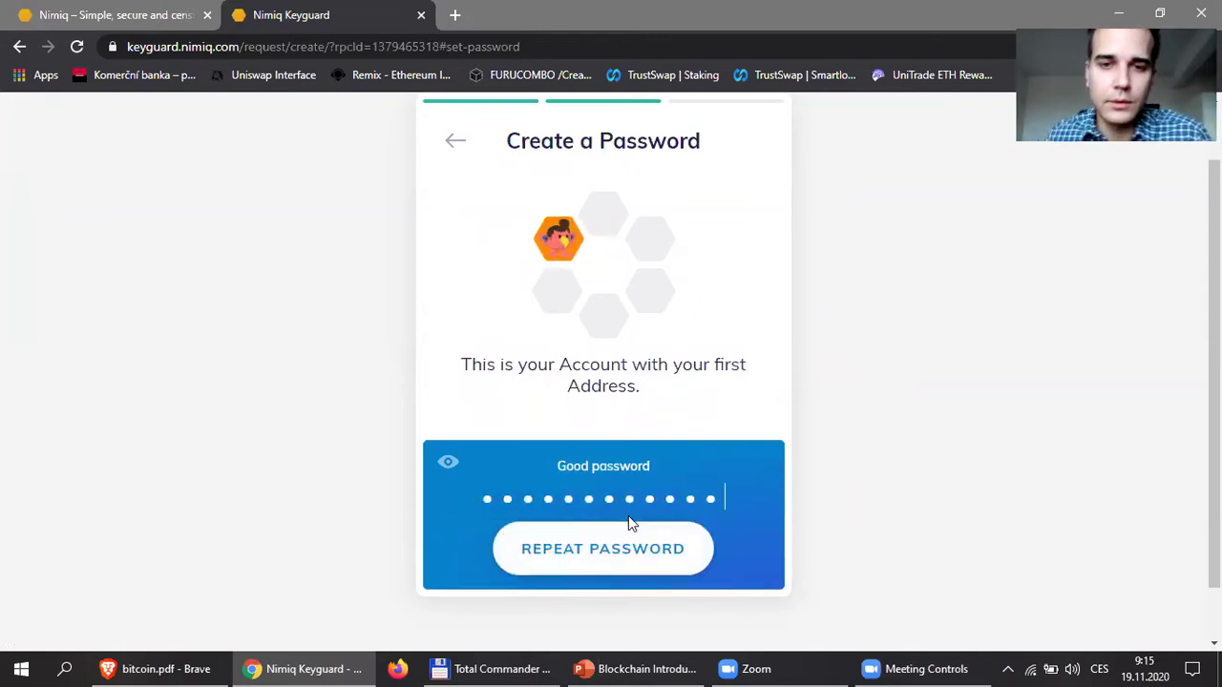
click(636, 553)
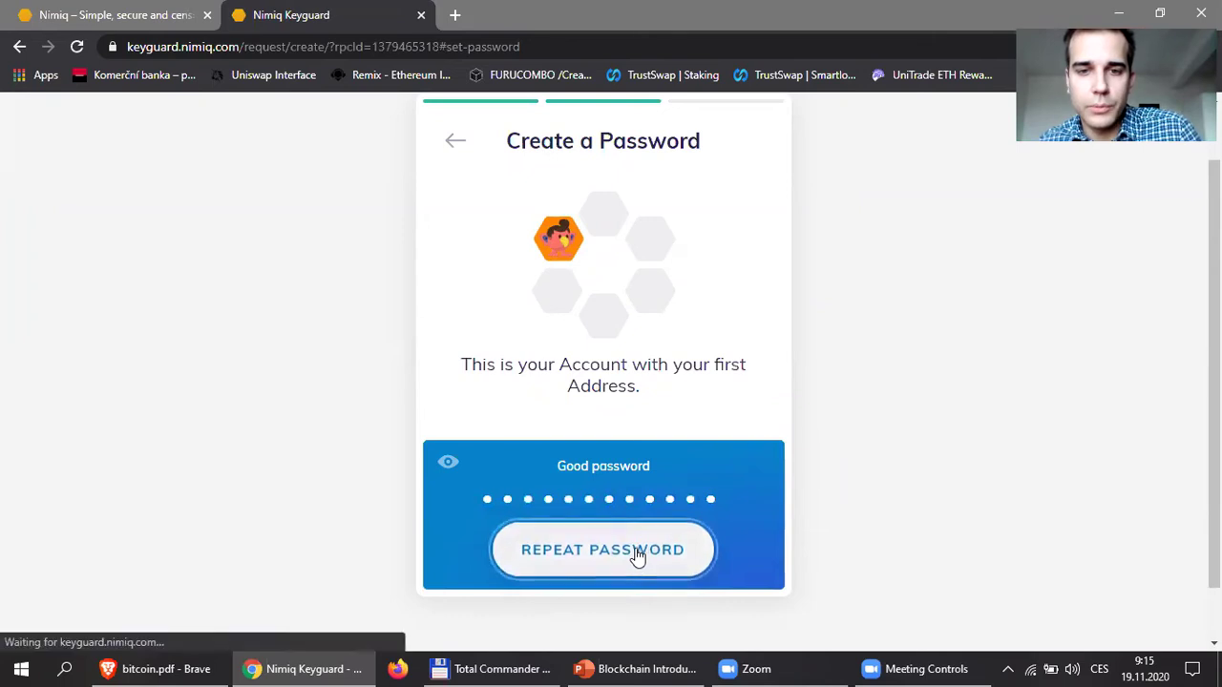
text(************)
key(Return)
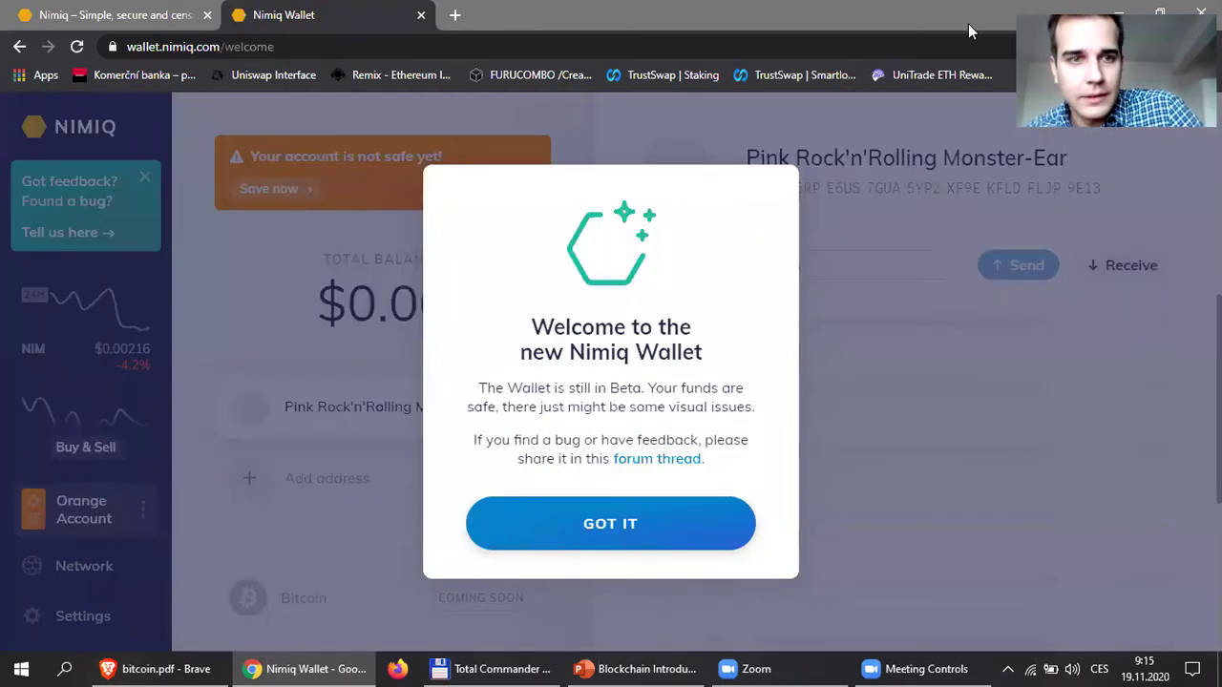
Step through the intro screens (Got it, Continue, One more thing) and skip the Login File download.
click(672, 505)
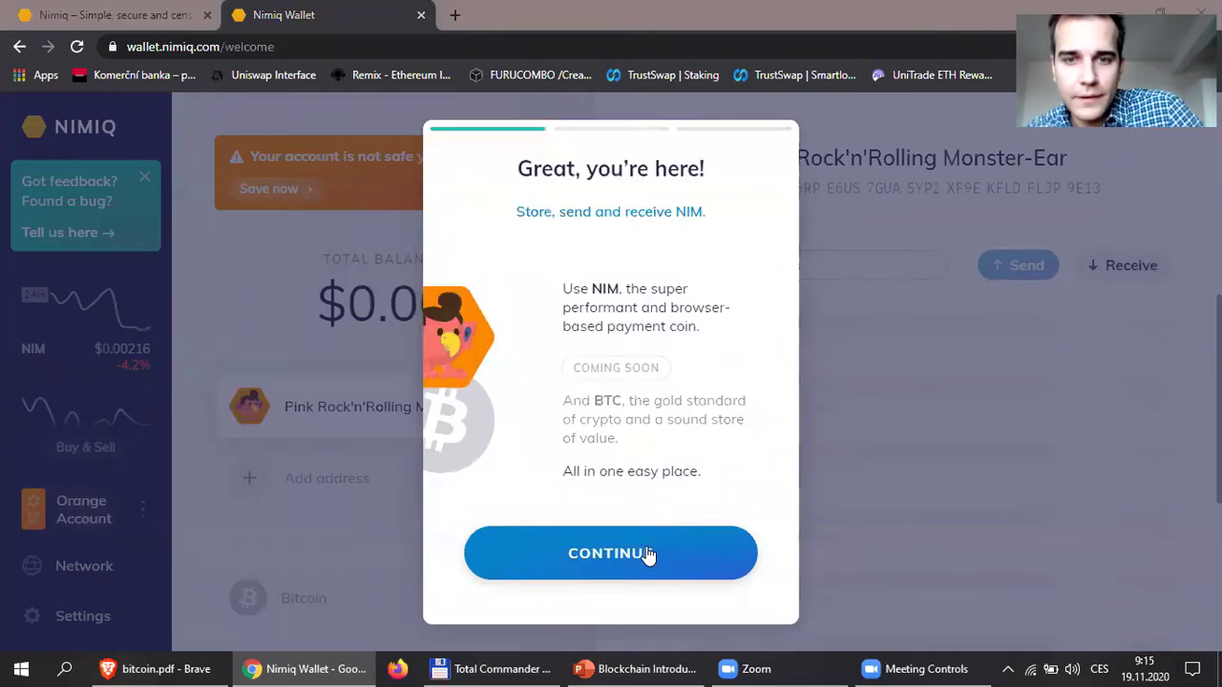
click(651, 561)
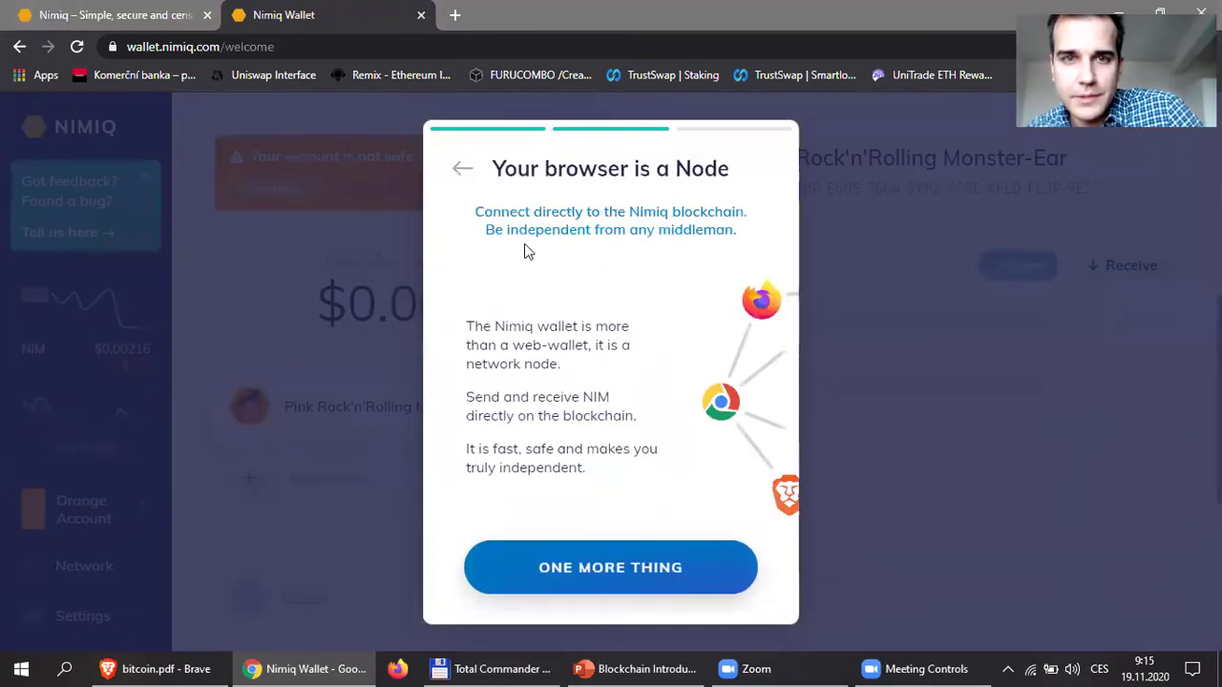
click(693, 582)
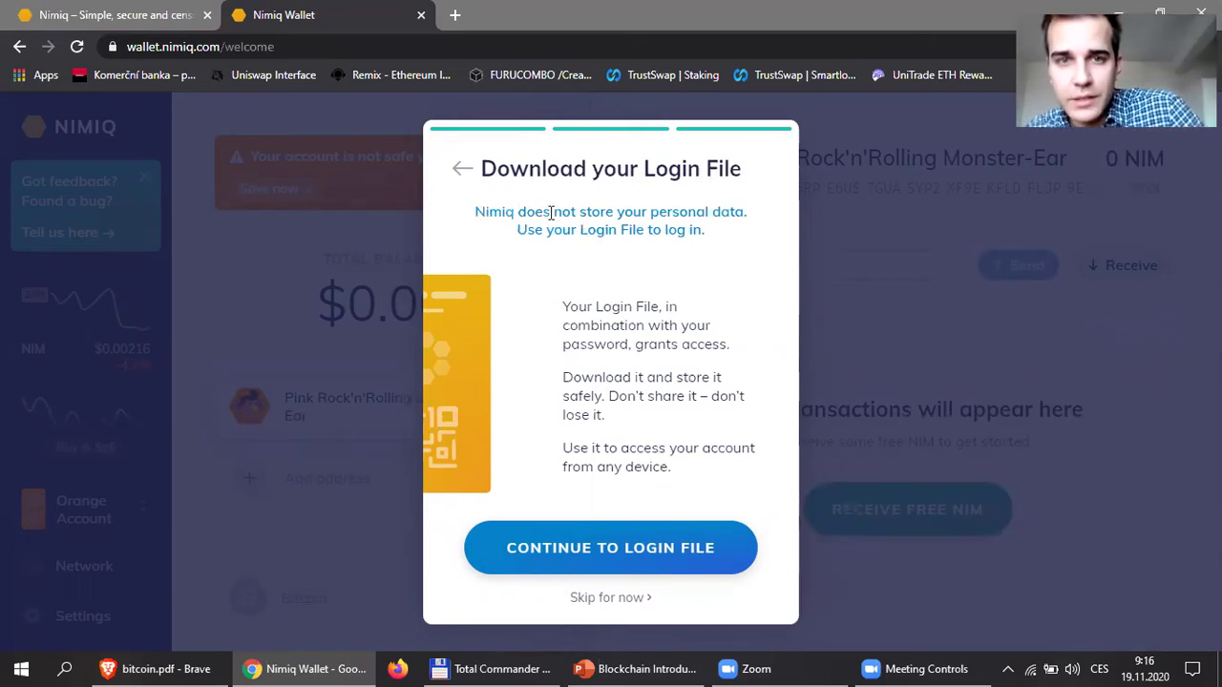
drag(551, 212, 496, 168)
drag(735, 232, 707, 246)
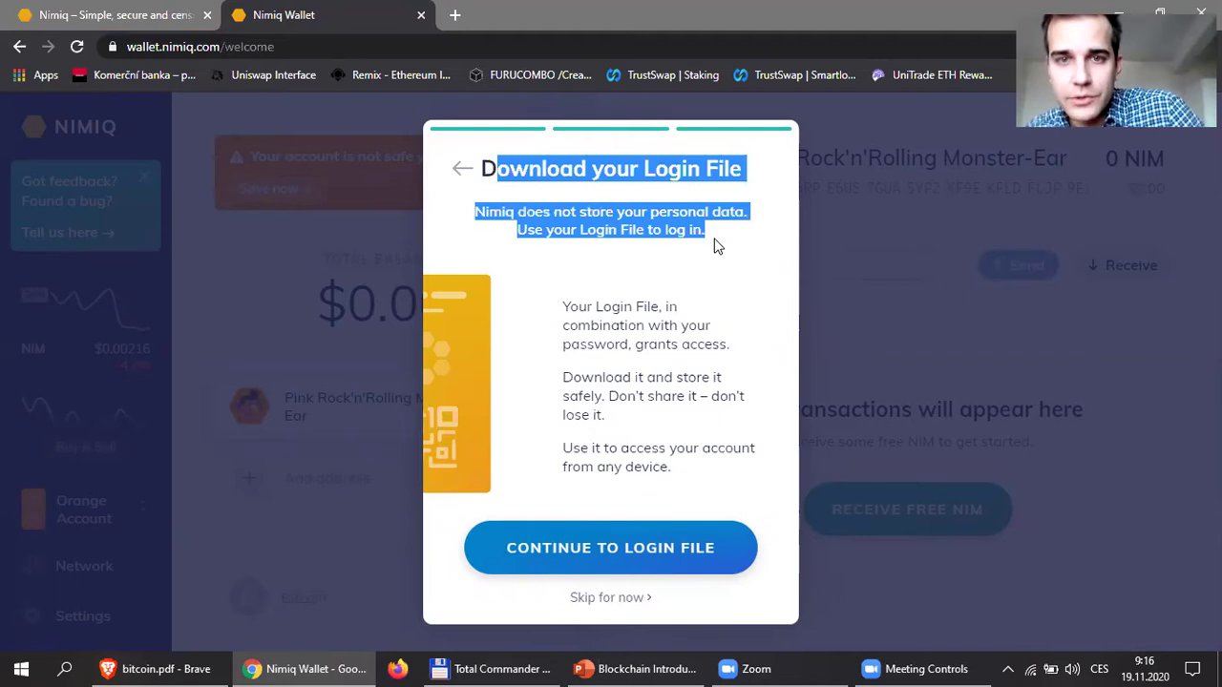
click(713, 246)
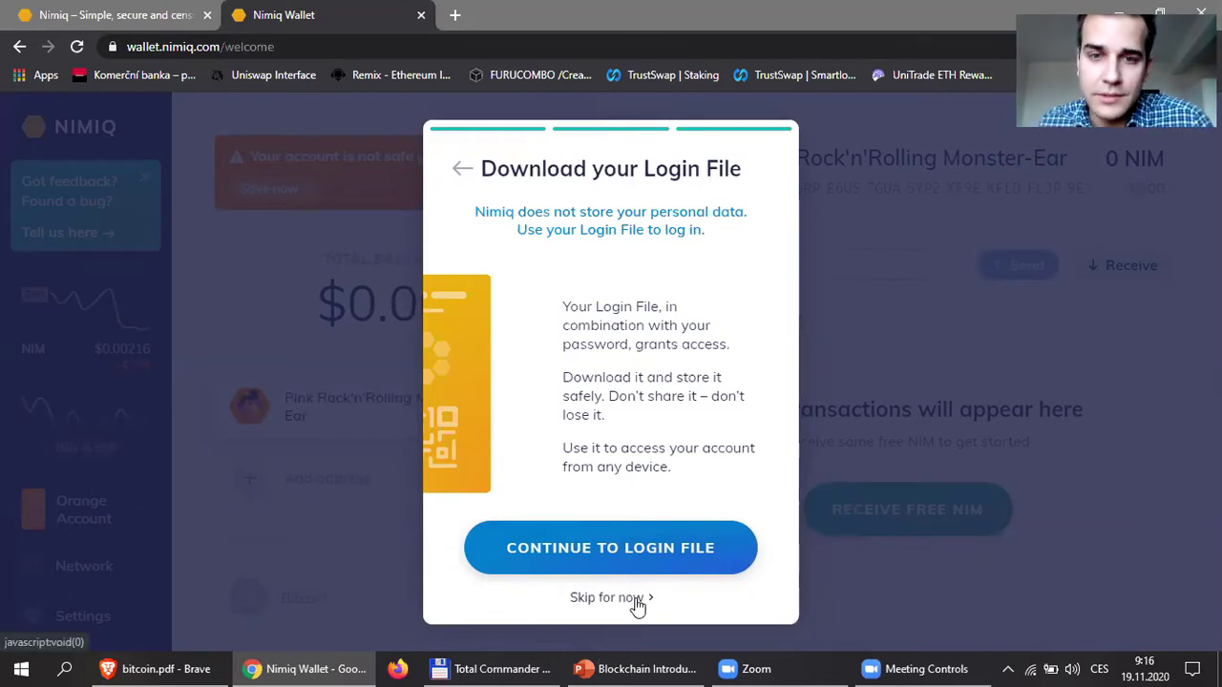
click(630, 602)
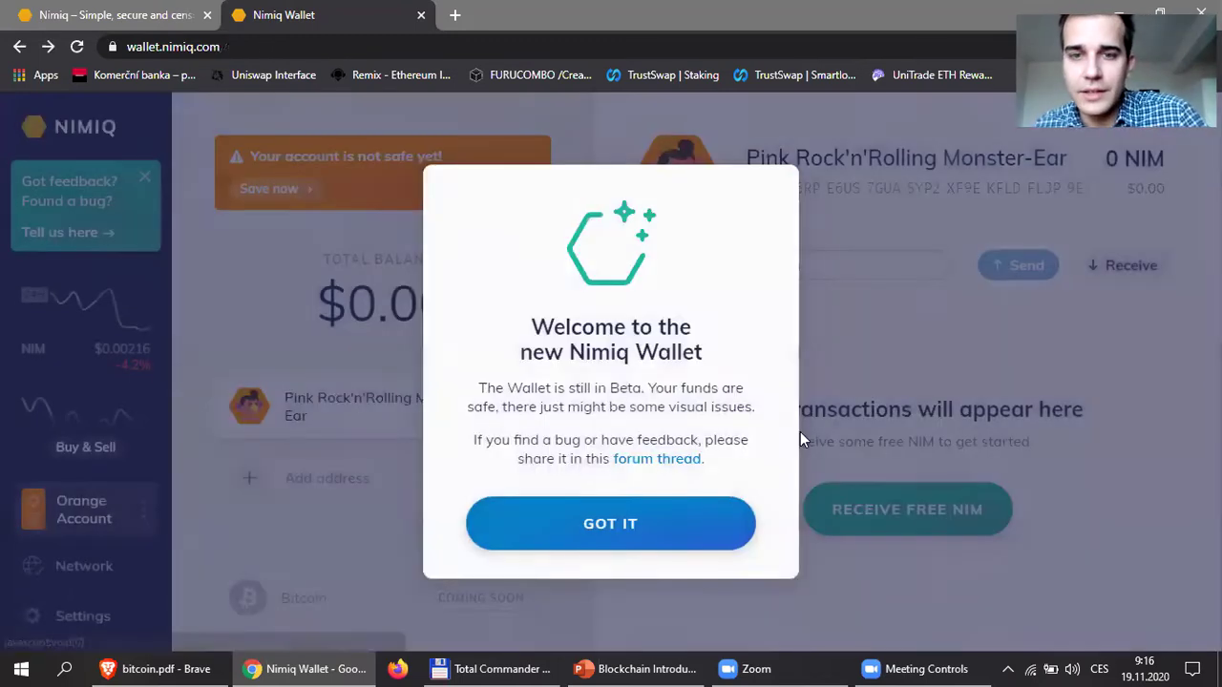
Dismiss the welcome notice and highlight the account name and empty transactions message.
click(631, 527)
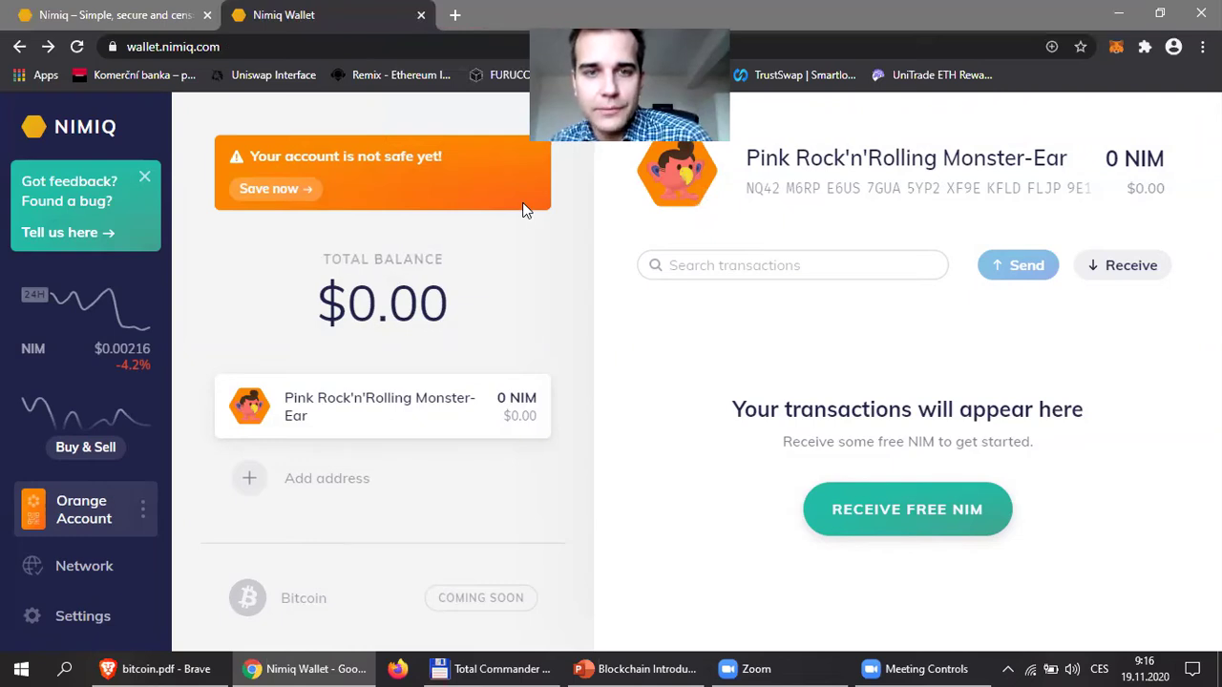
drag(745, 158, 1169, 164)
click(1169, 164)
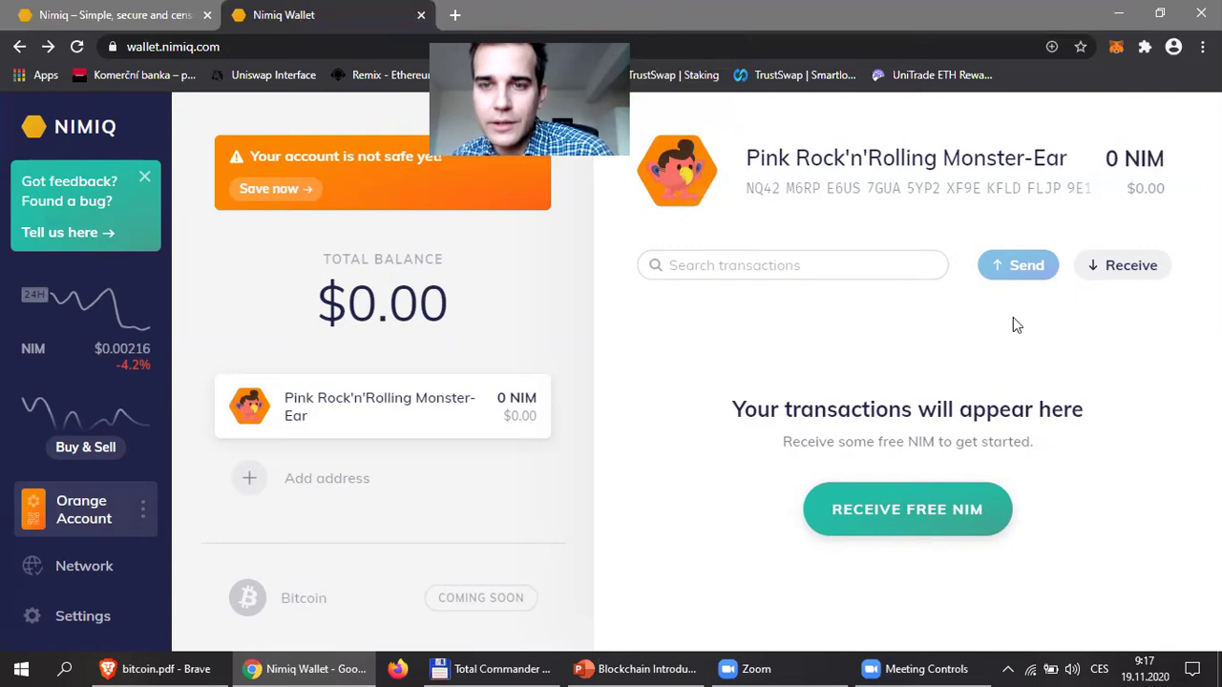
drag(1097, 515, 1038, 458)
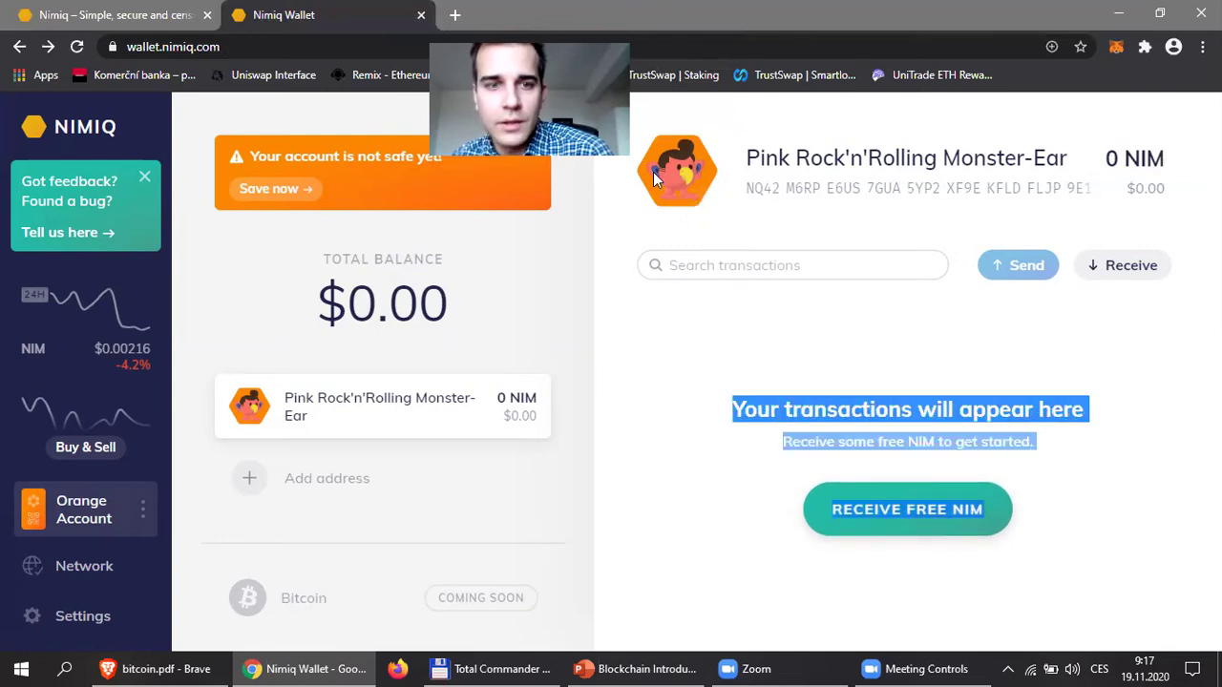
click(382, 404)
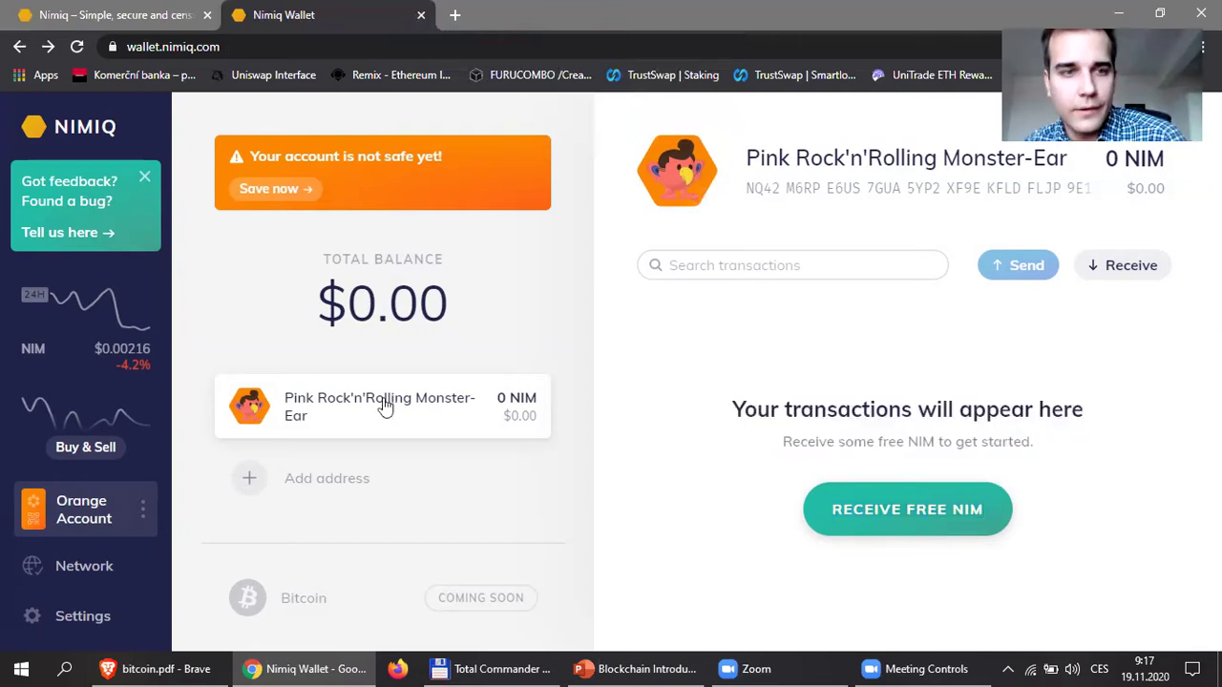
Highlight the NIM and BTC prices, then go to the Network peer map.
drag(96, 349, 150, 365)
click(139, 348)
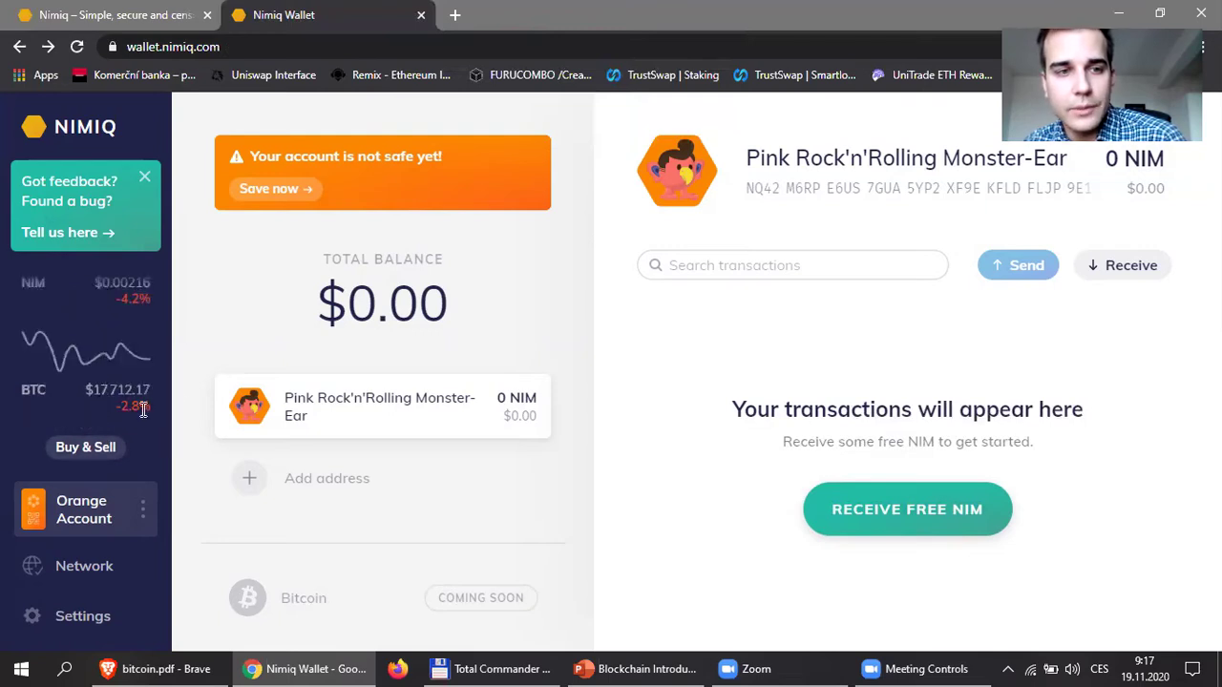
drag(89, 392, 138, 389)
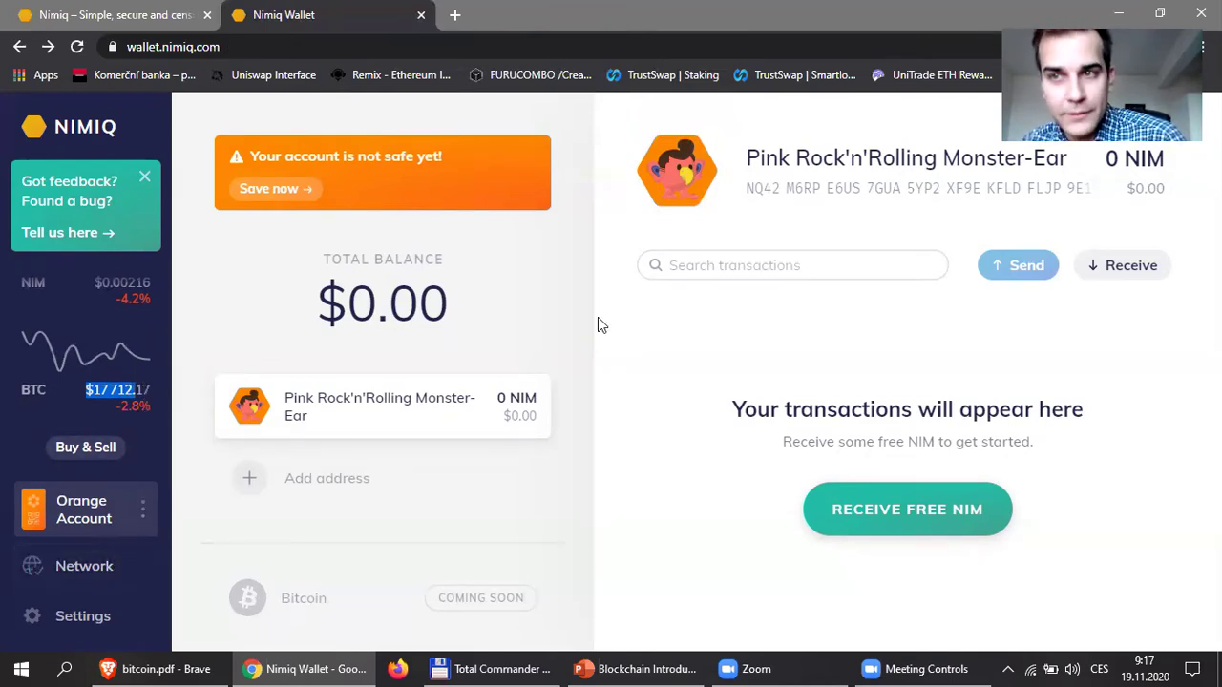
mouse_move(546, 325)
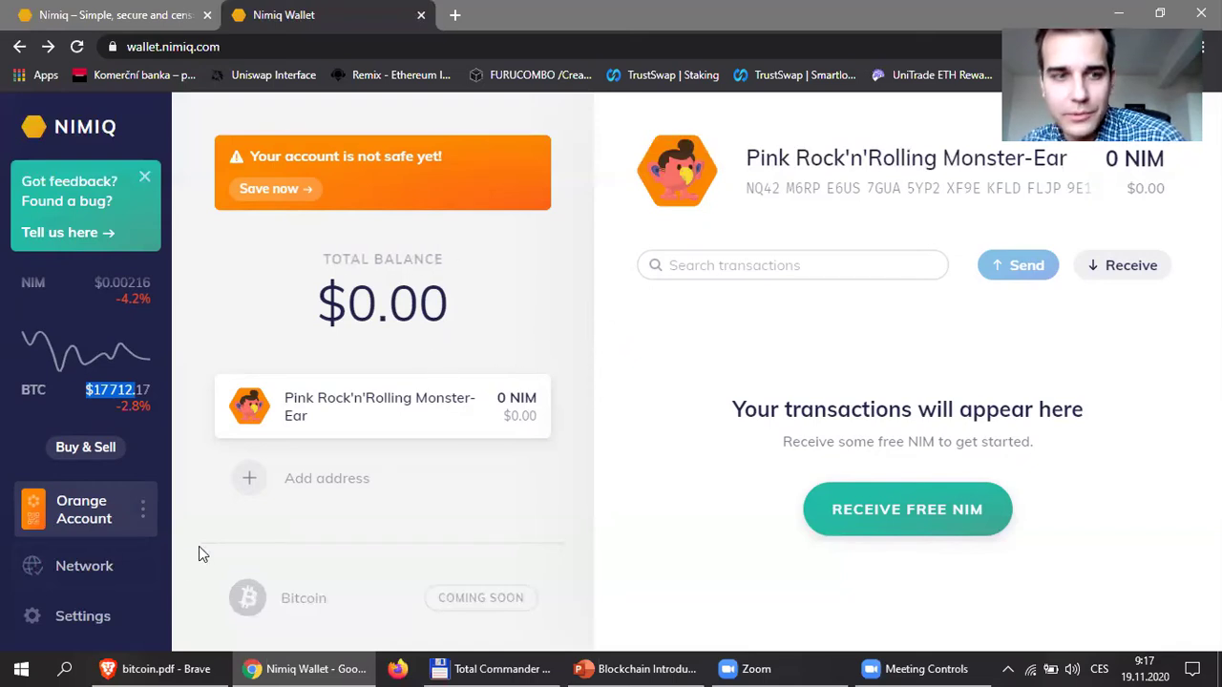
click(79, 570)
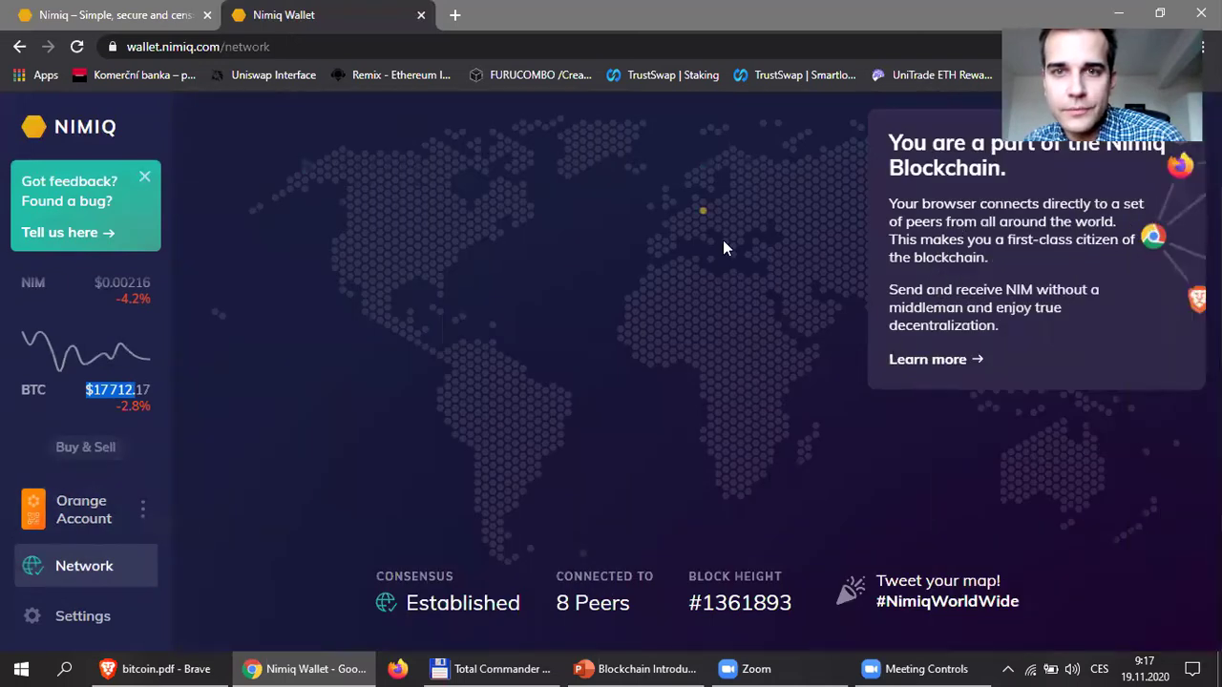
Close the blockchain info card and Alt+Tab to the Brave window showing bitcoin.pdf.
mouse_move(702, 212)
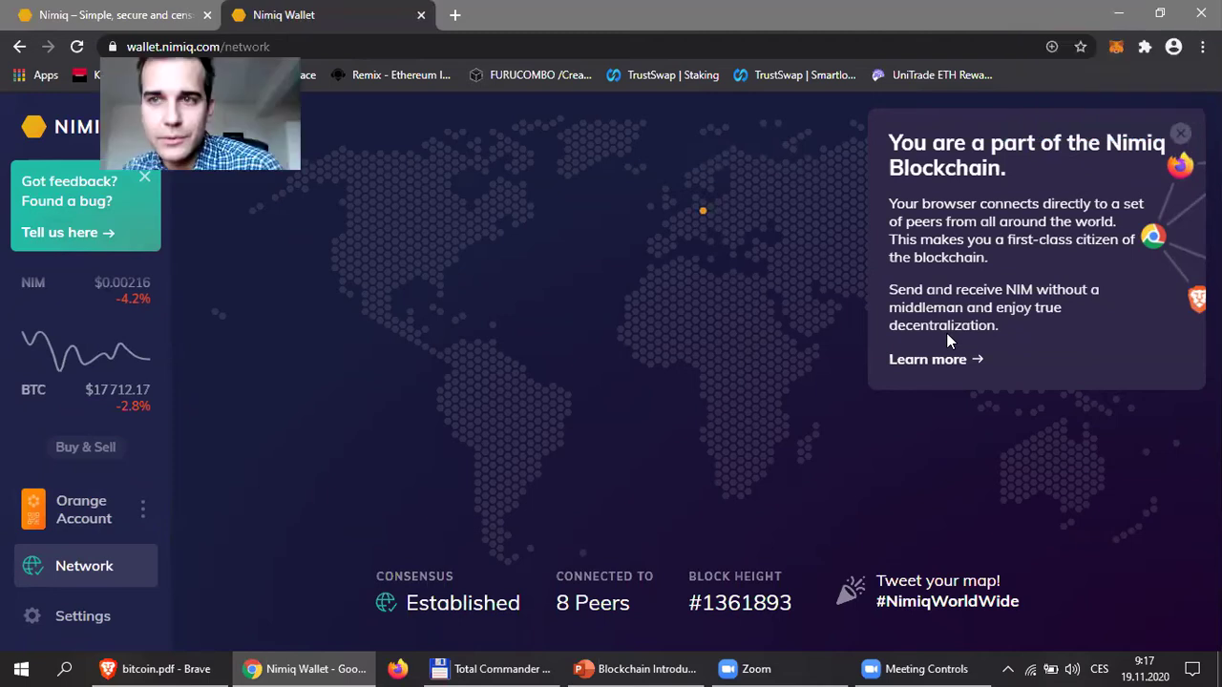
click(1189, 125)
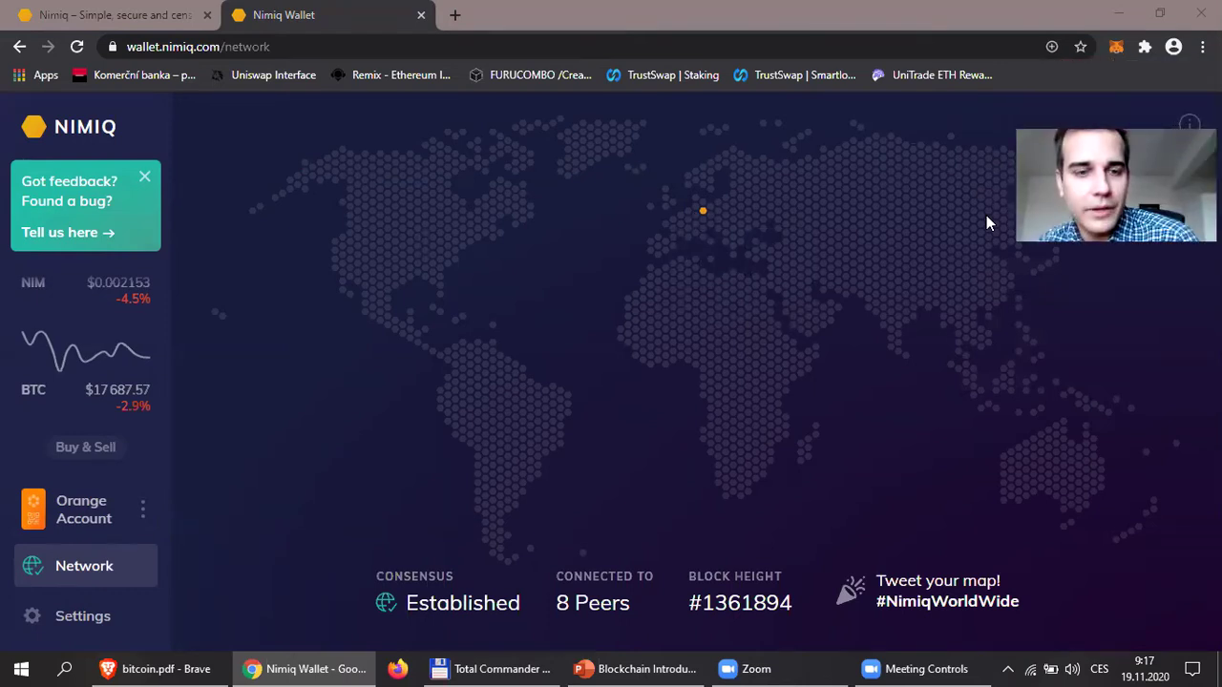
key(alt+Tab)
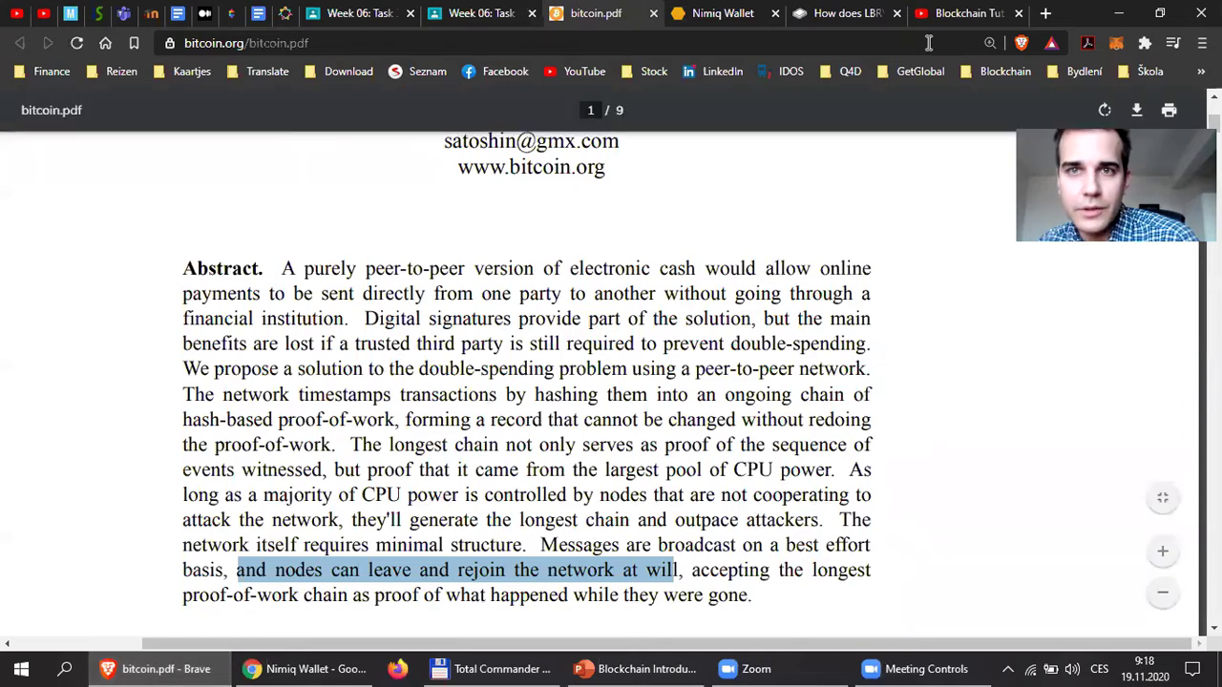
Switch to the Nimiq Wallet tab and bring up its network map.
key(ctrl+Tab)
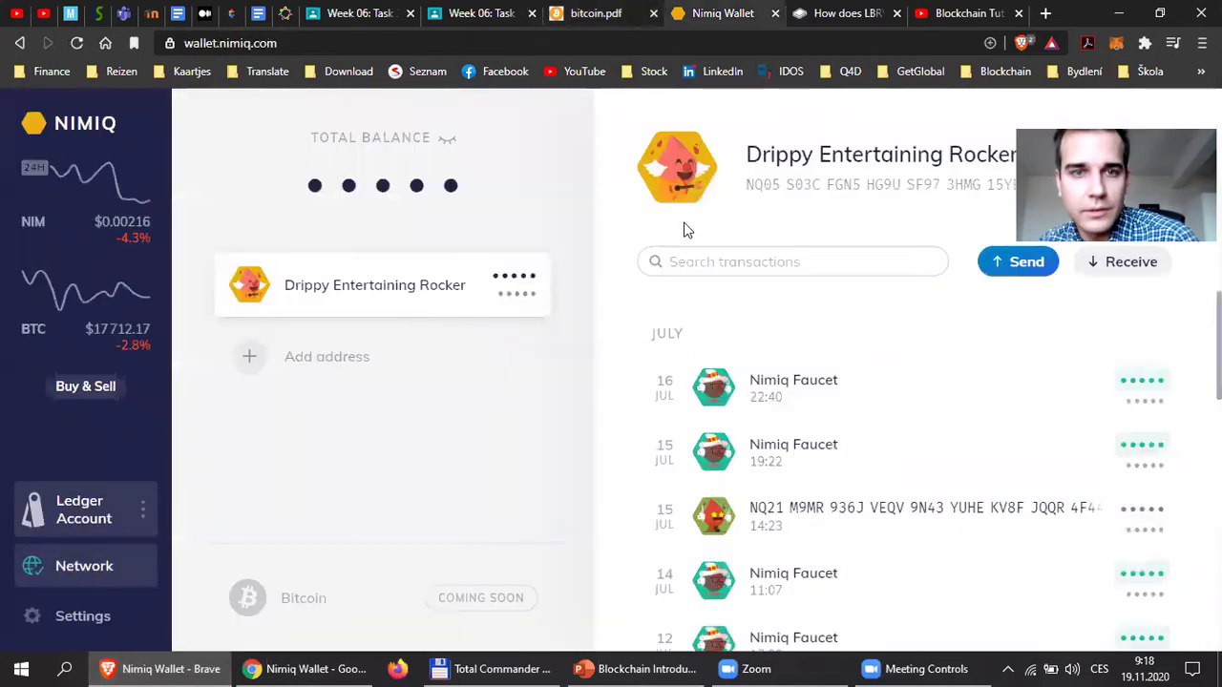
key(Return)
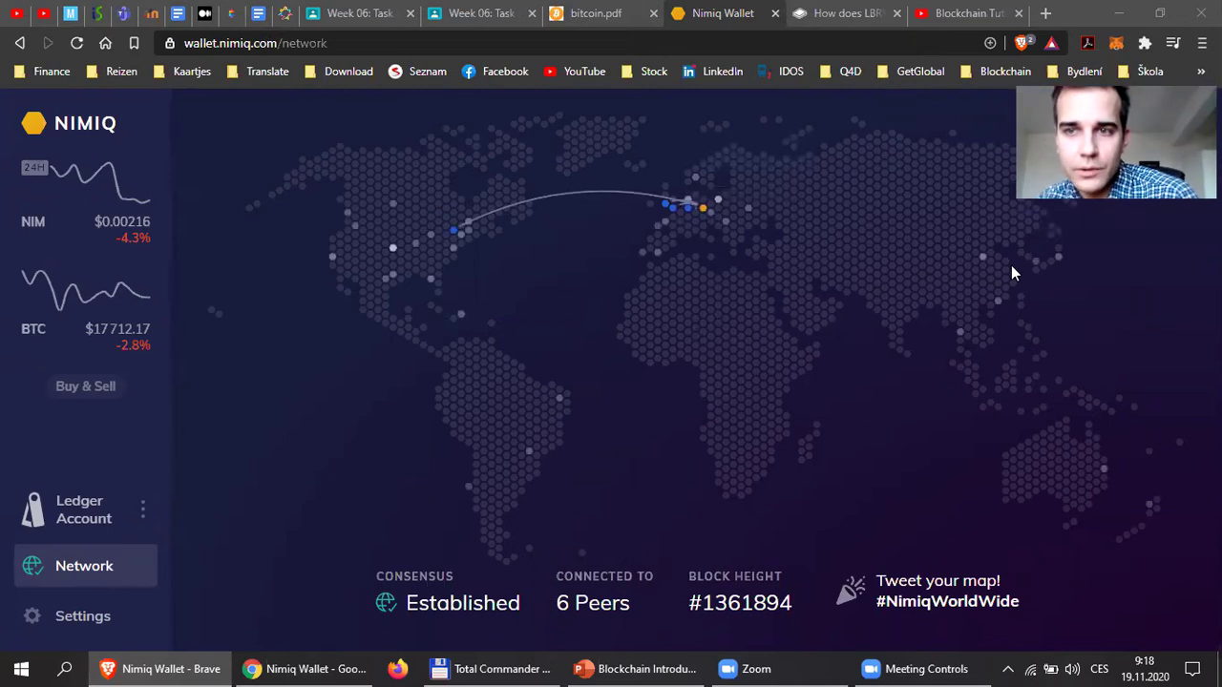
mouse_move(982, 258)
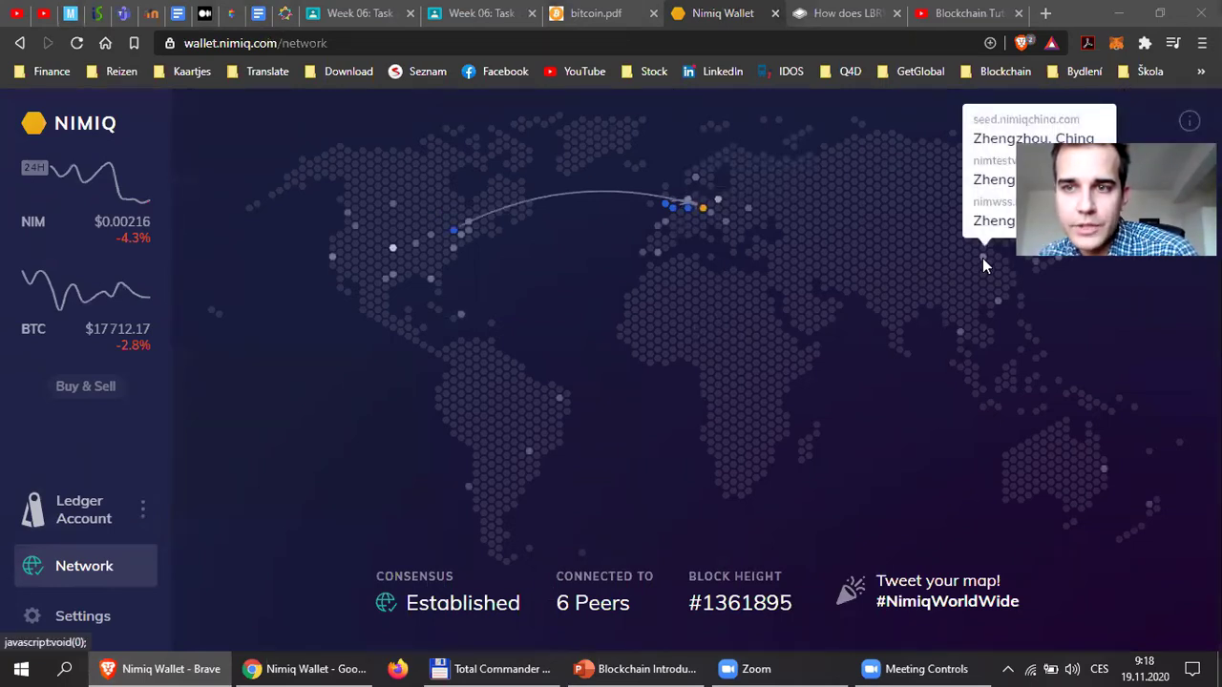
mouse_move(959, 332)
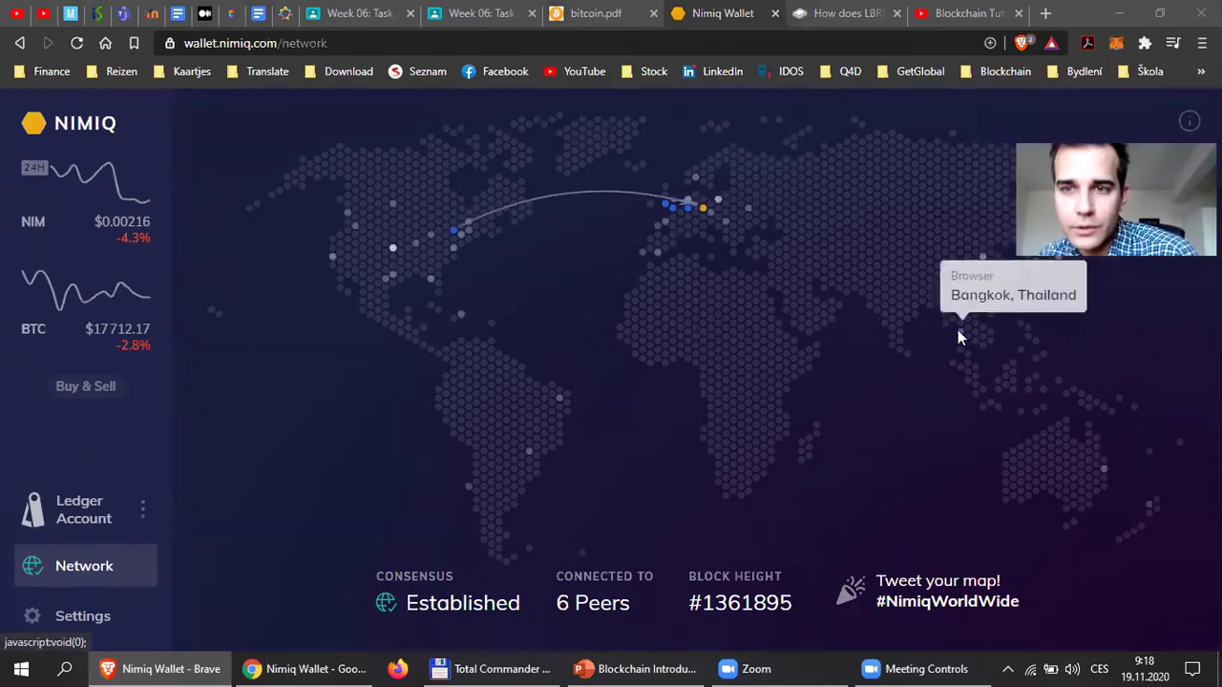
mouse_move(748, 212)
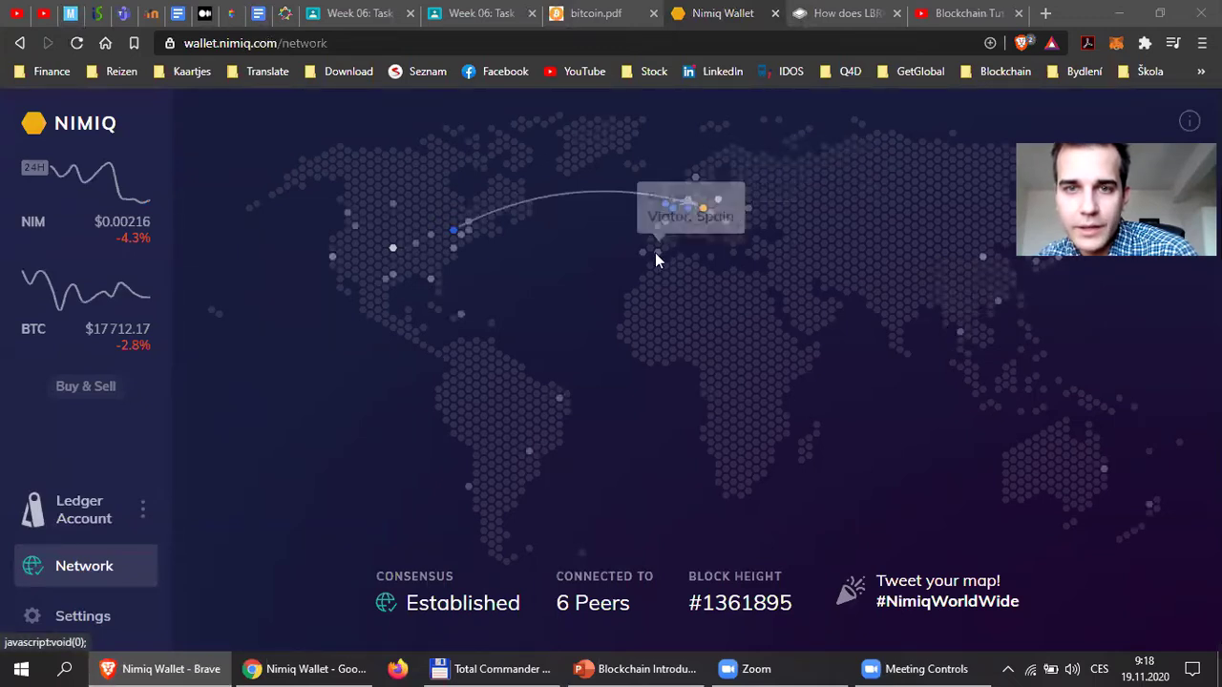
mouse_move(429, 287)
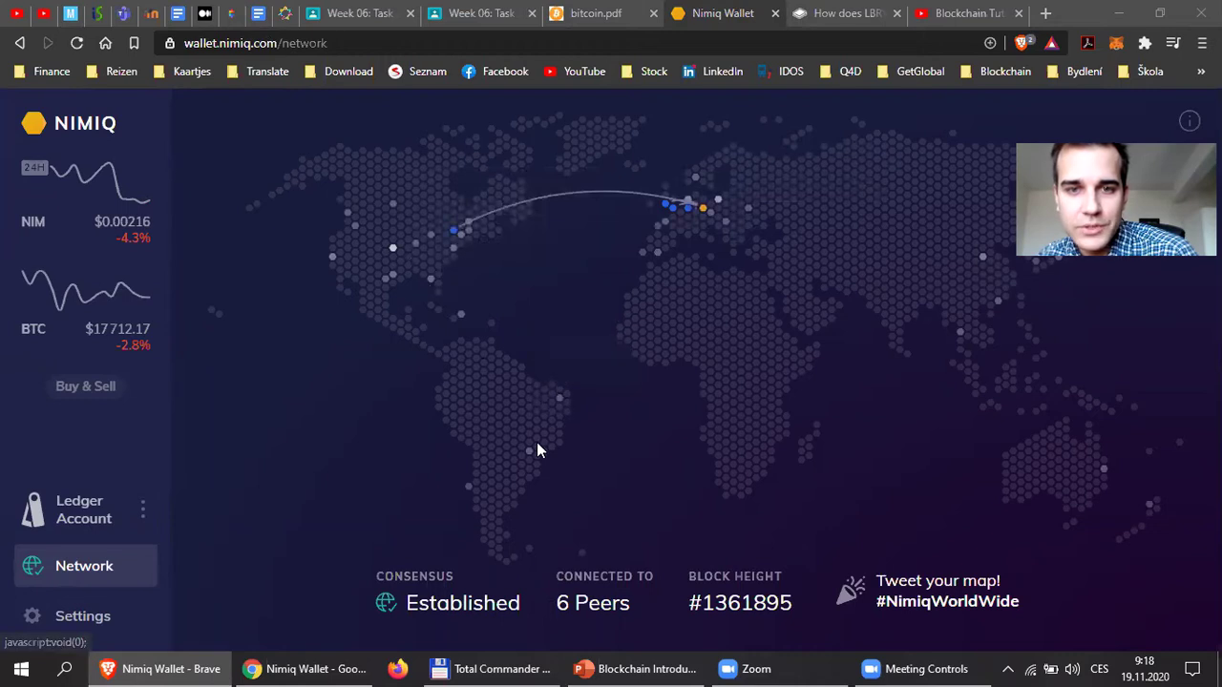
mouse_move(468, 483)
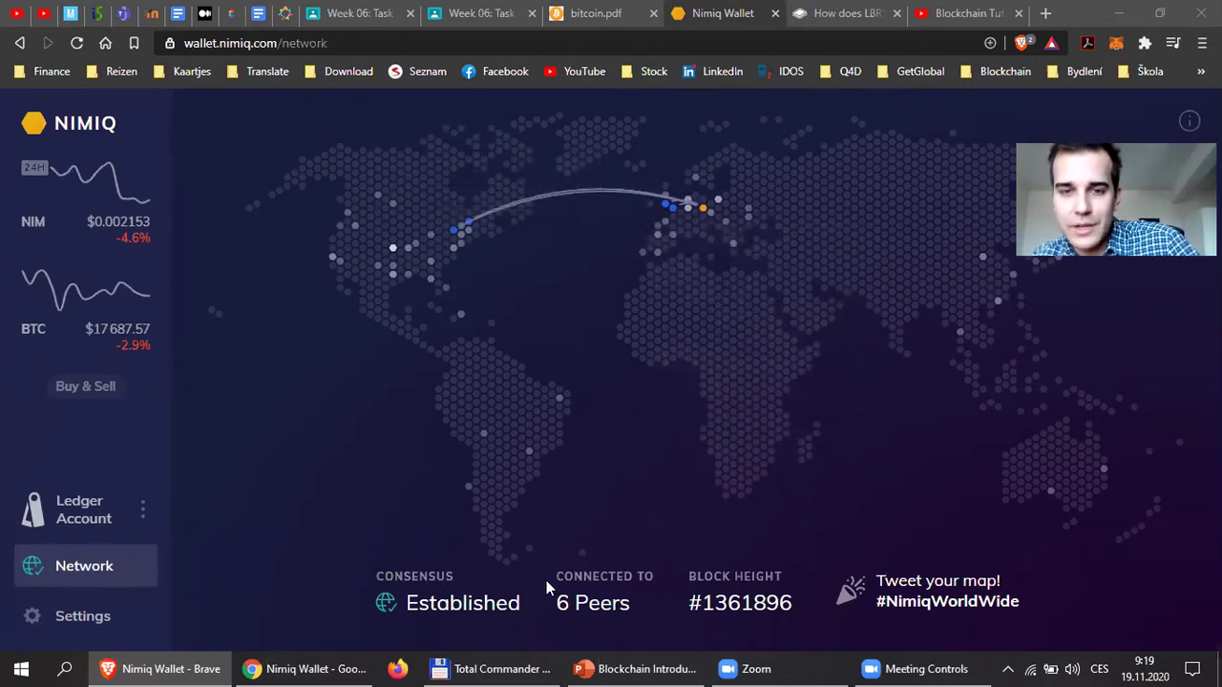
Highlight the connected peer count and block height, then bring the Chrome wallet window forward.
drag(558, 579, 630, 615)
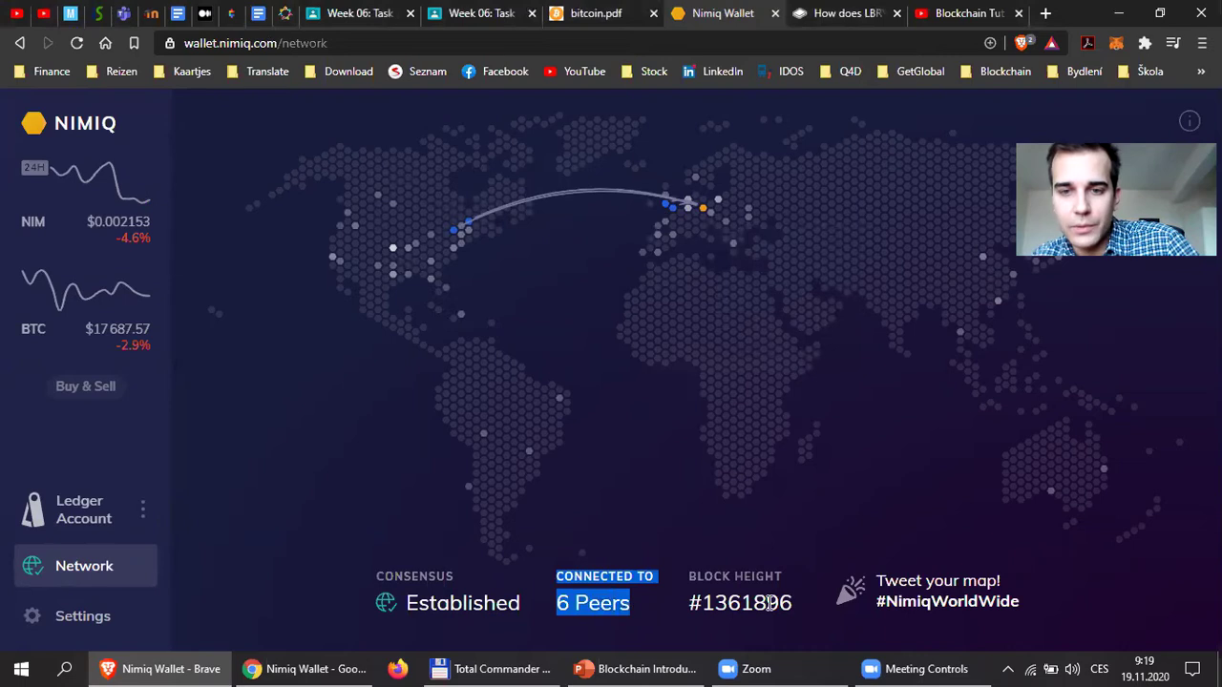
drag(689, 603, 790, 613)
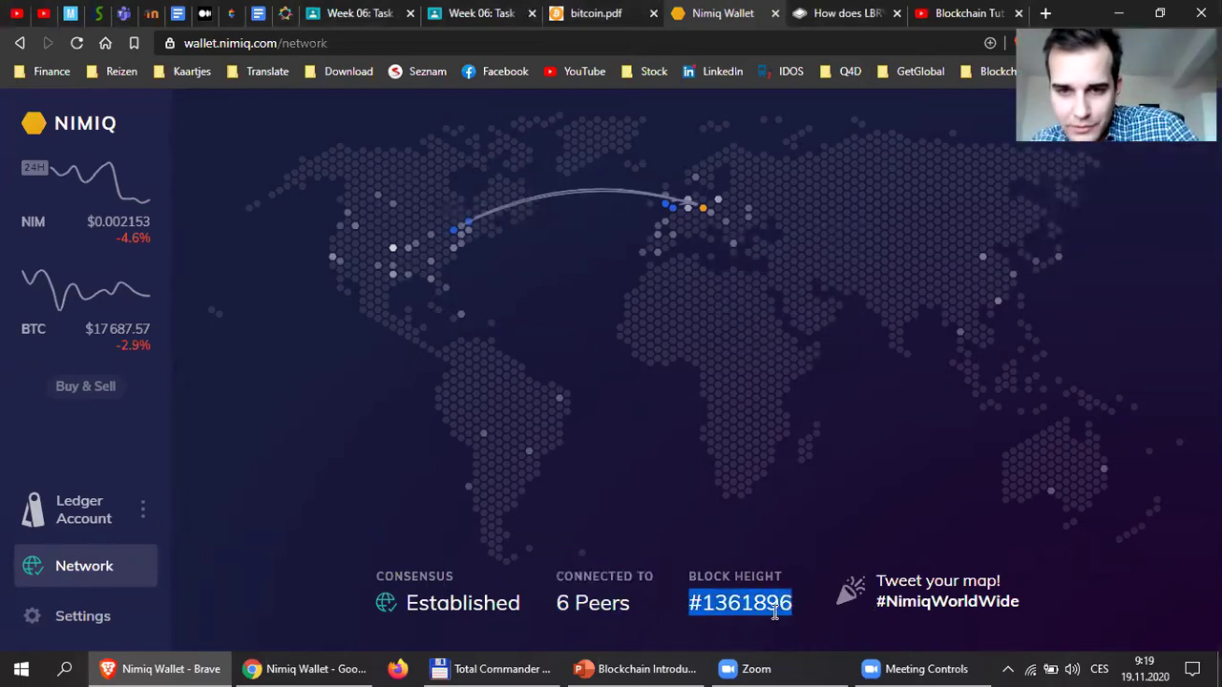
drag(715, 605, 750, 603)
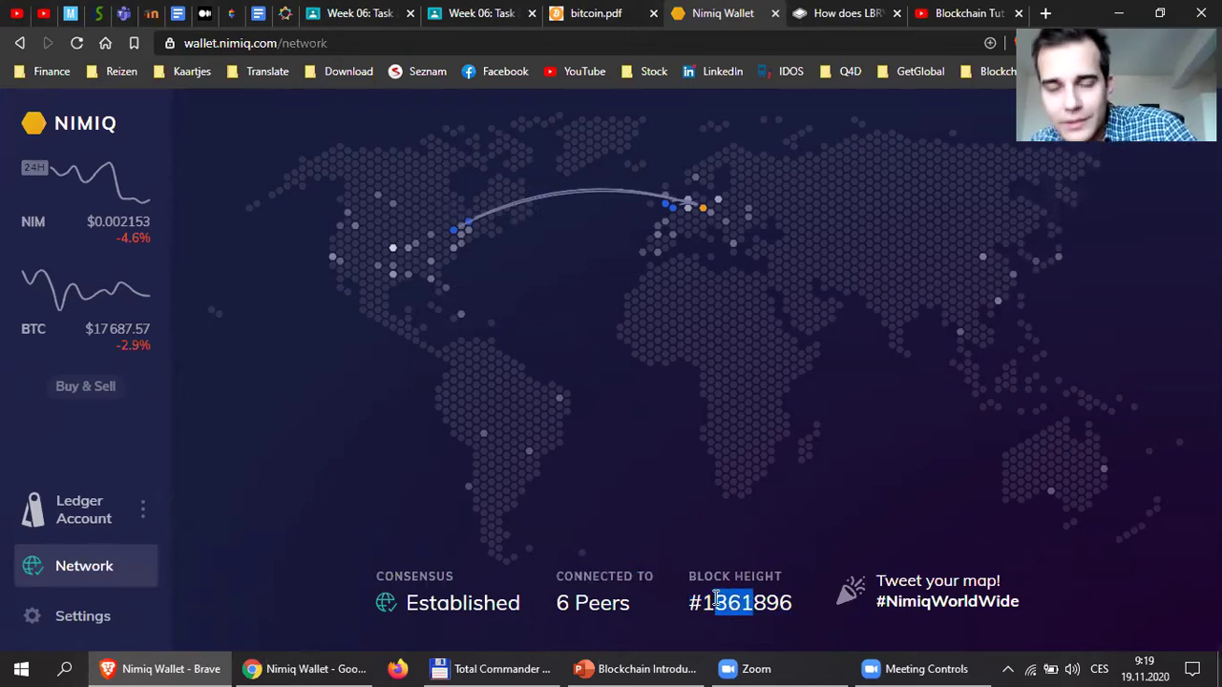
double_click(755, 605)
click(801, 607)
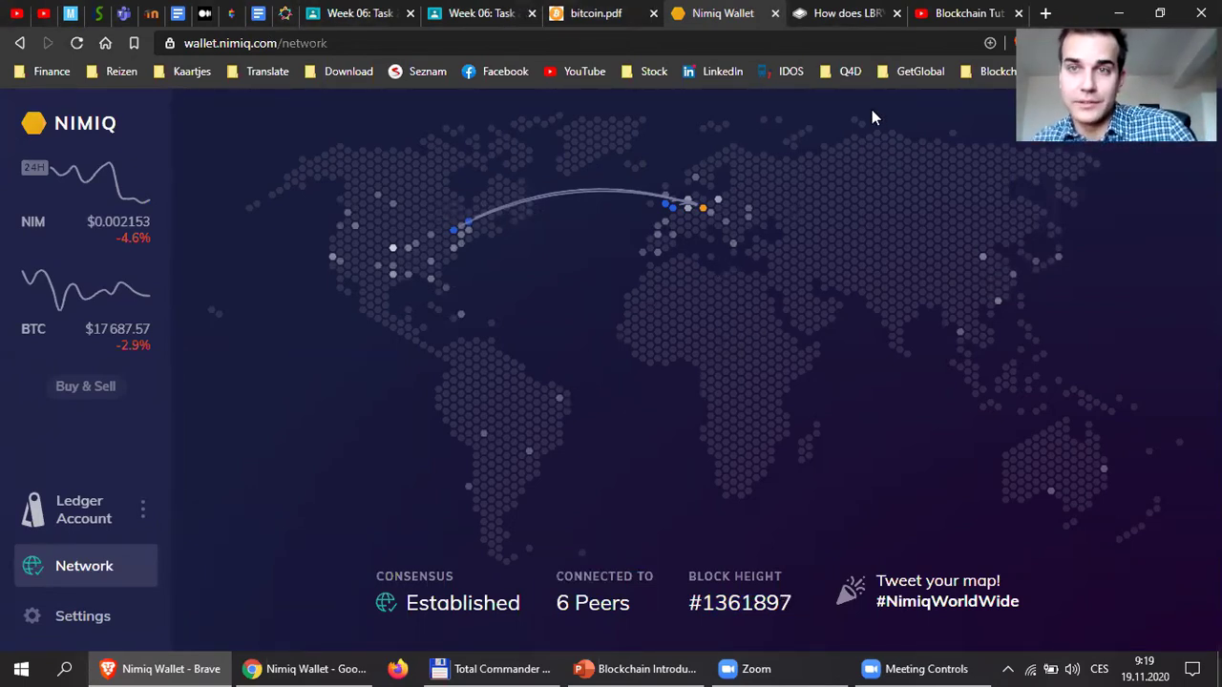
click(324, 668)
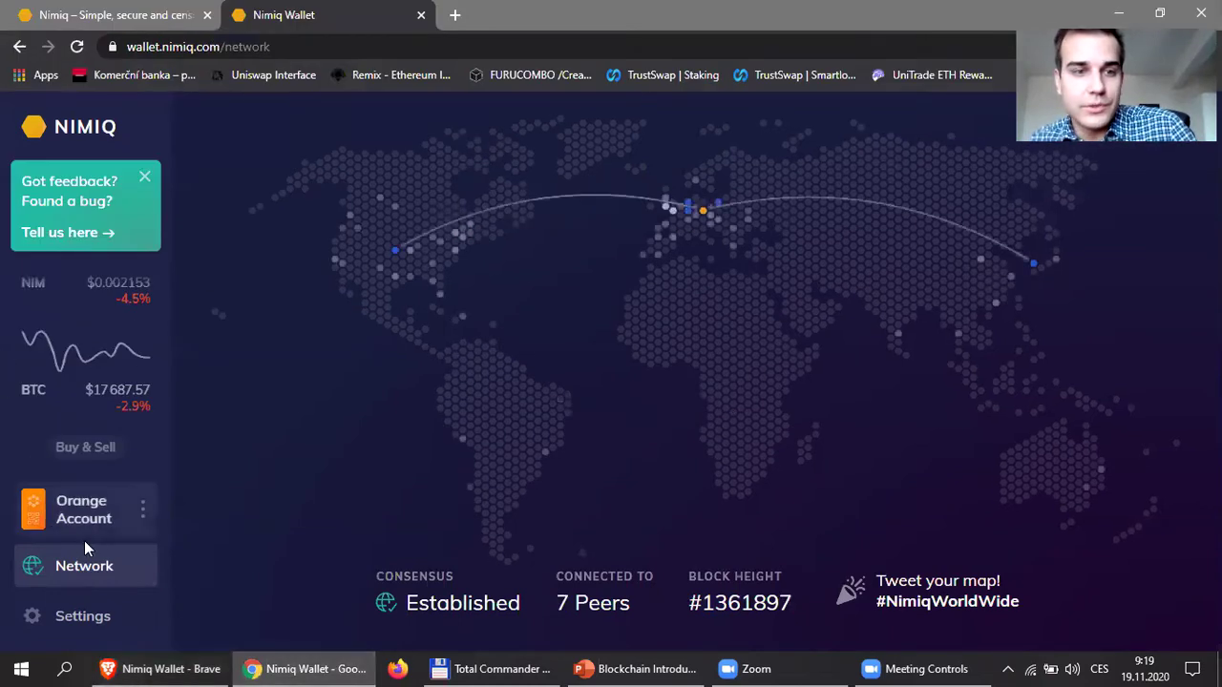
Copy the Orange Account's Pink Rock'n'Rolling Monster-Ear address, then return to the Brave Ledger window.
click(80, 506)
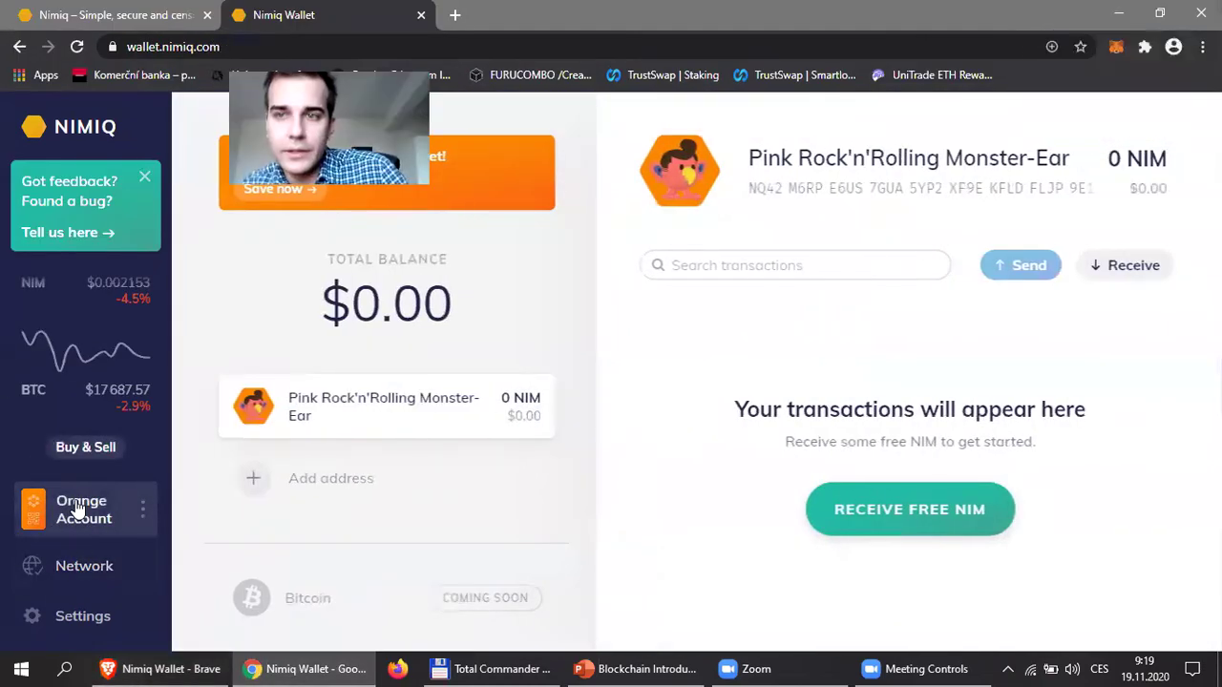
click(1024, 197)
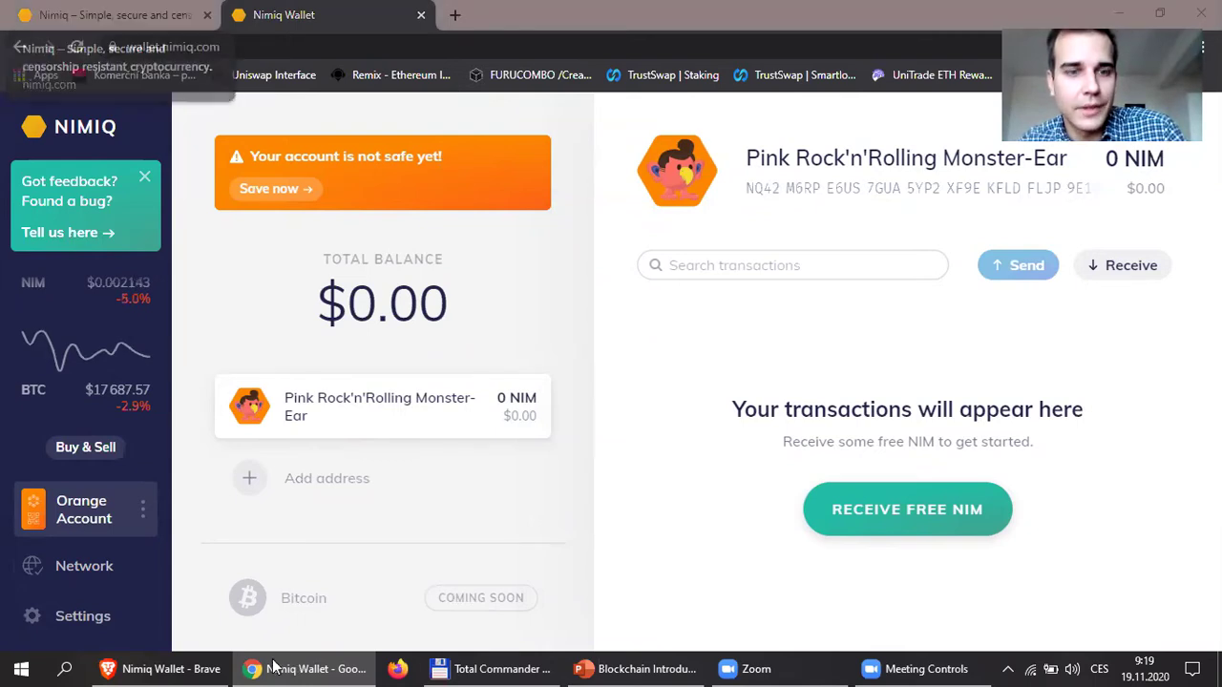
click(162, 668)
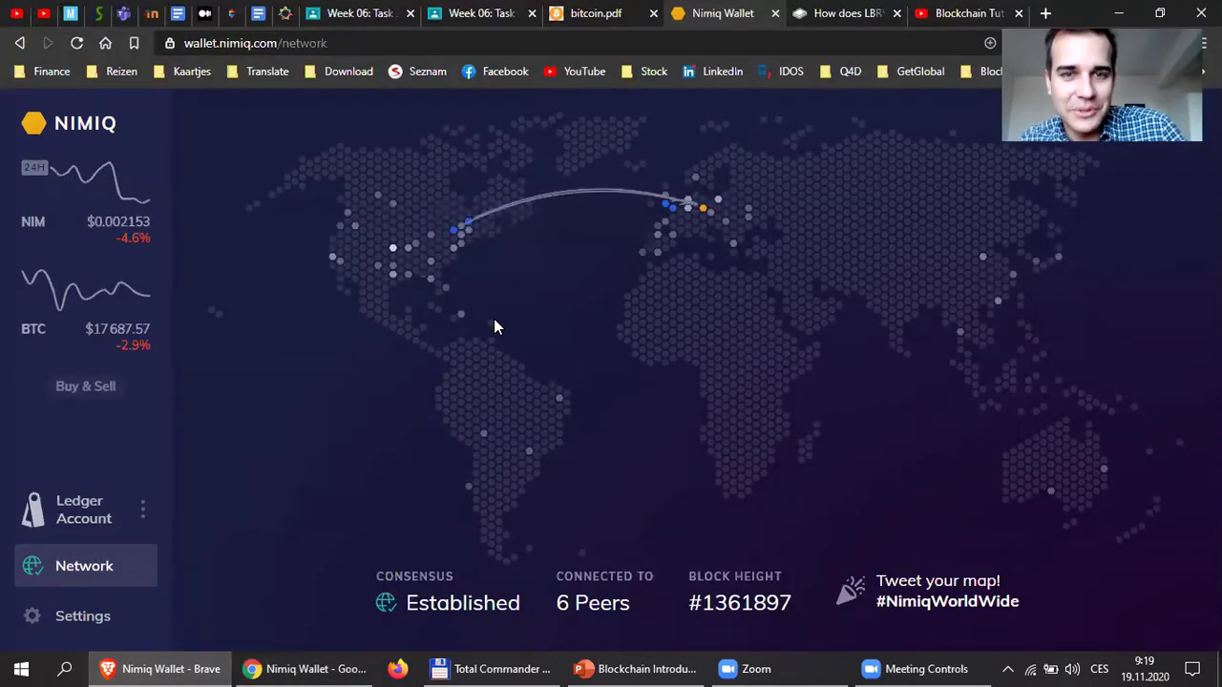
Open the Ledger Account and unhide balances to show 2 NIM ($0.004).
click(78, 515)
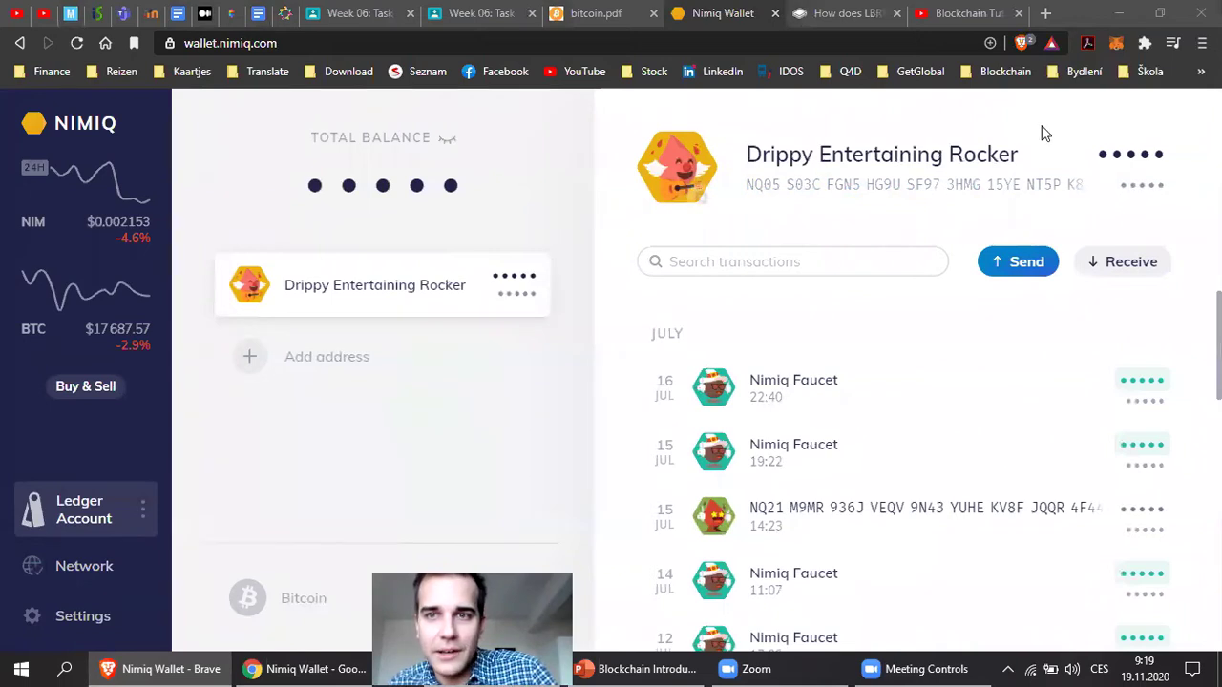
click(447, 138)
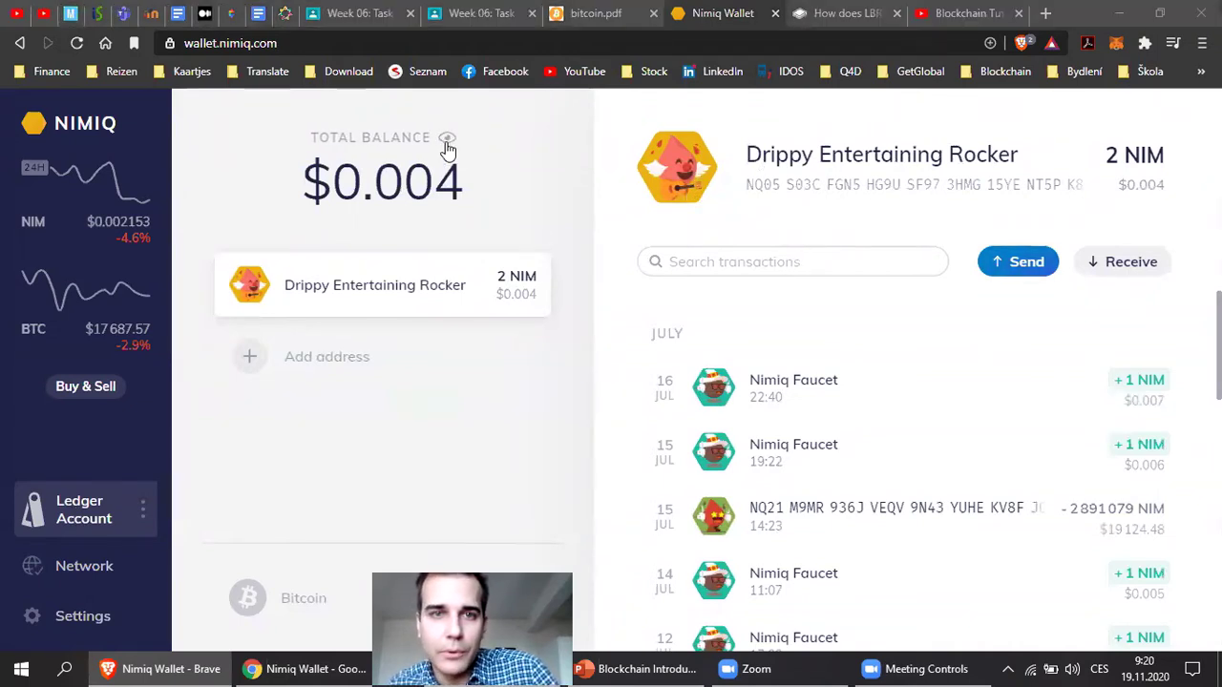
Hide all balance amounts and open the Send Transaction dialog from the Ledger account.
click(447, 140)
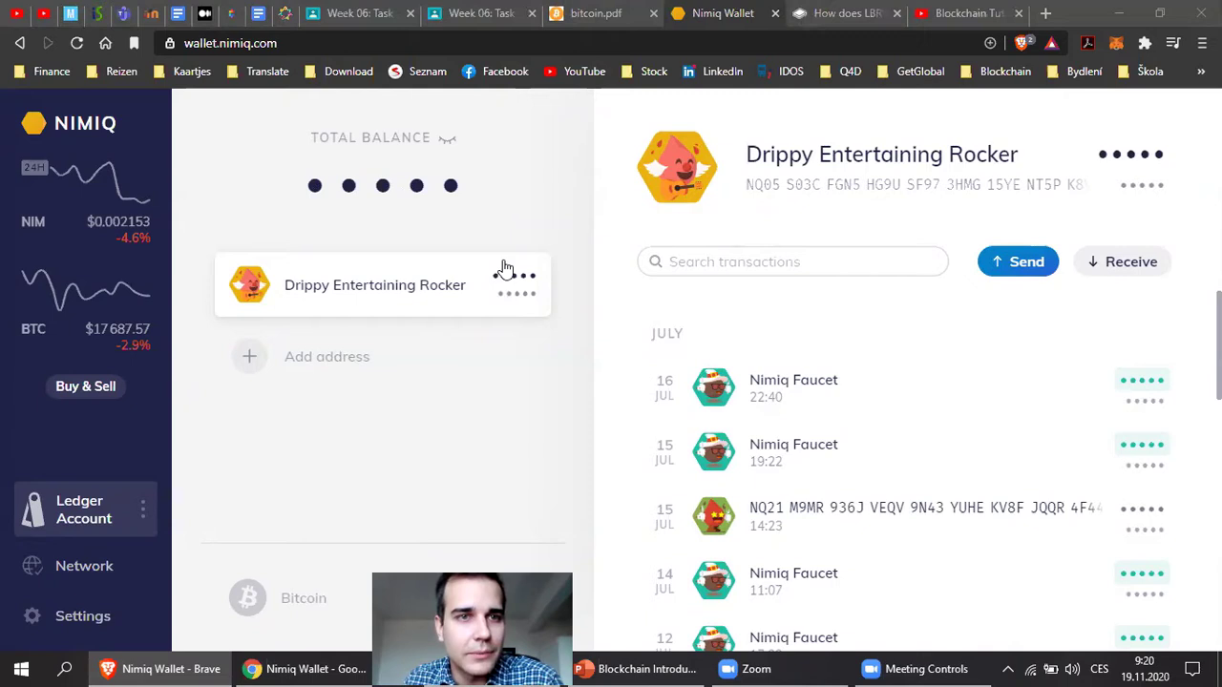
click(1017, 263)
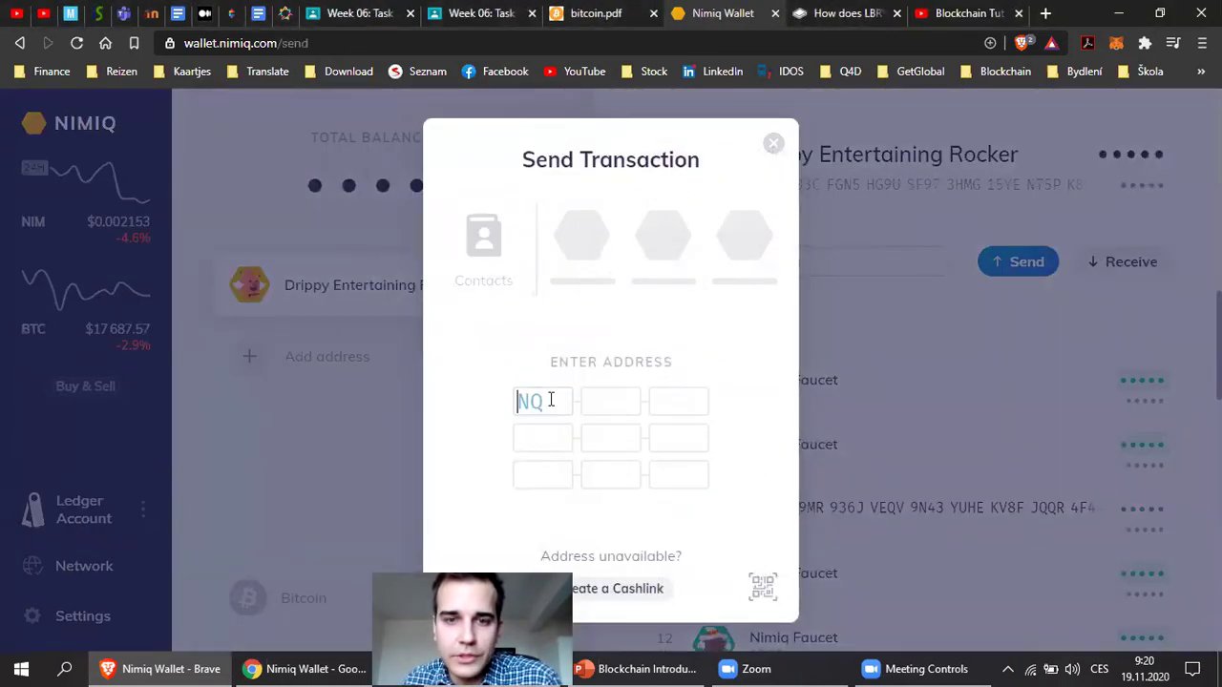
Paste the copied recipient address and enter an amount of 0.1 NIM.
key(ctrl+v)
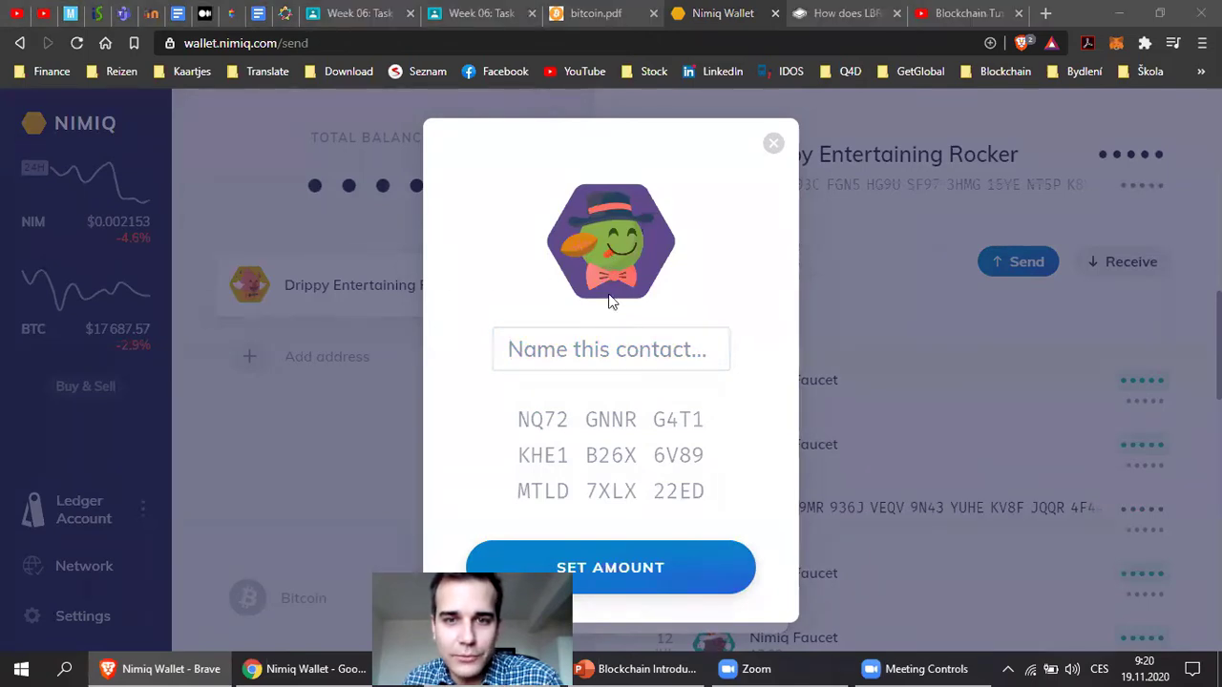
click(615, 556)
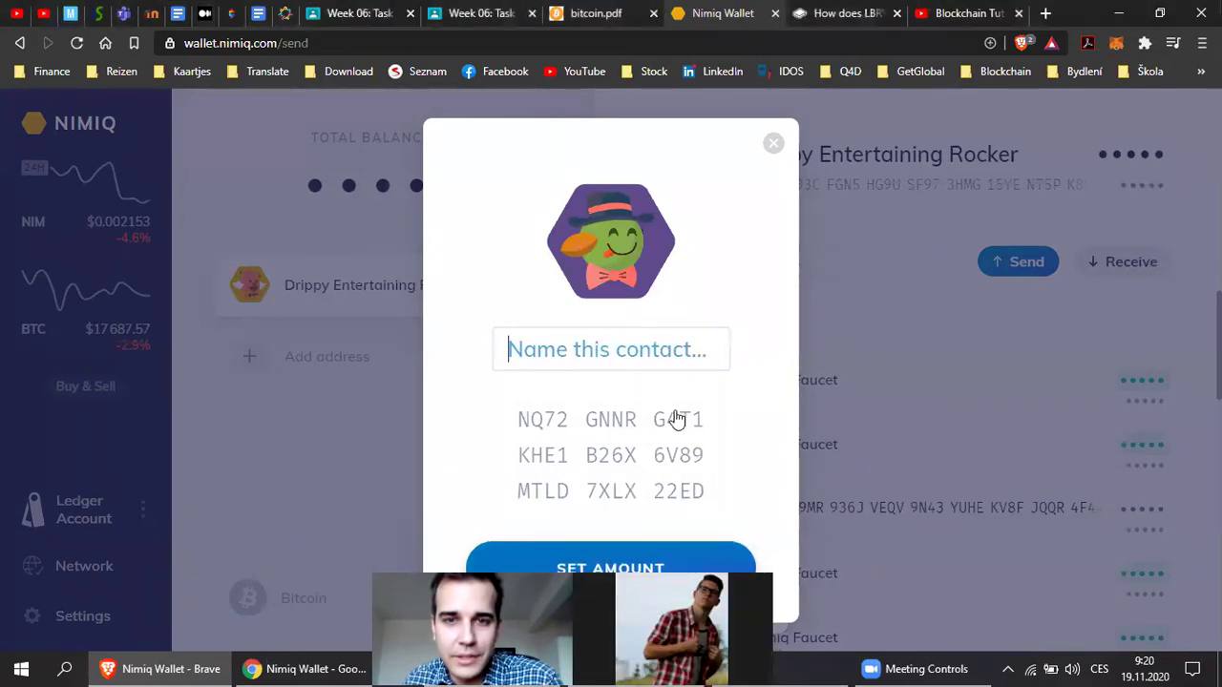
text(0.1)
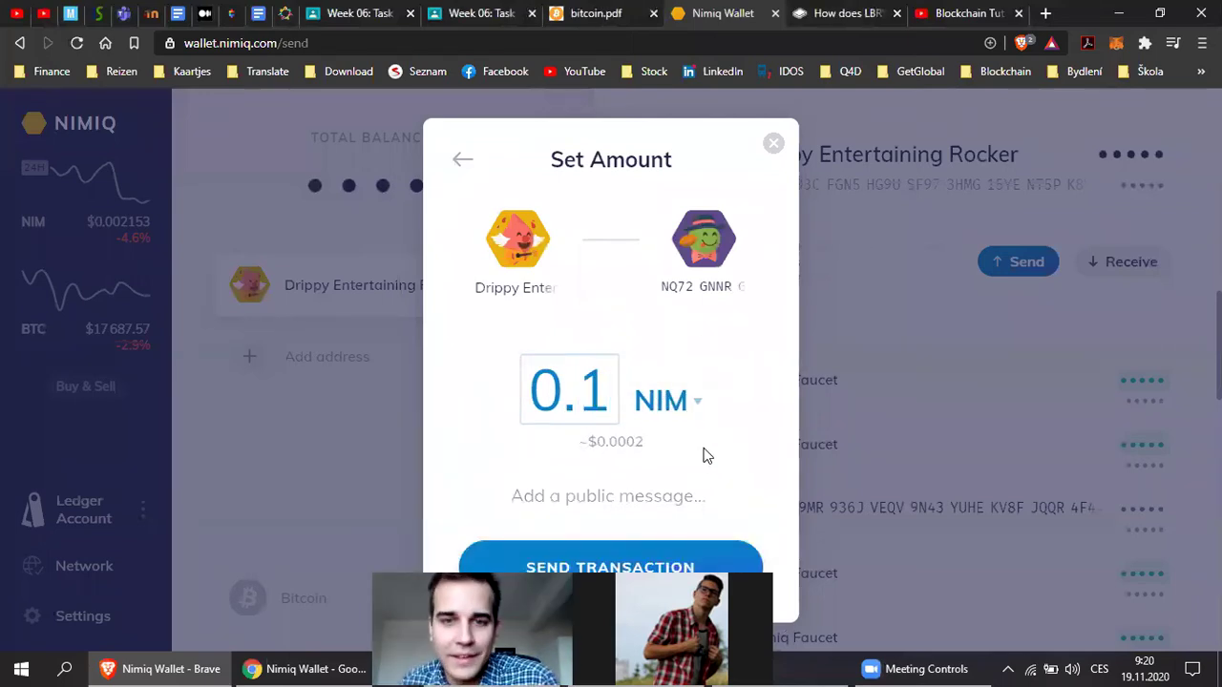
drag(596, 441, 645, 441)
click(645, 441)
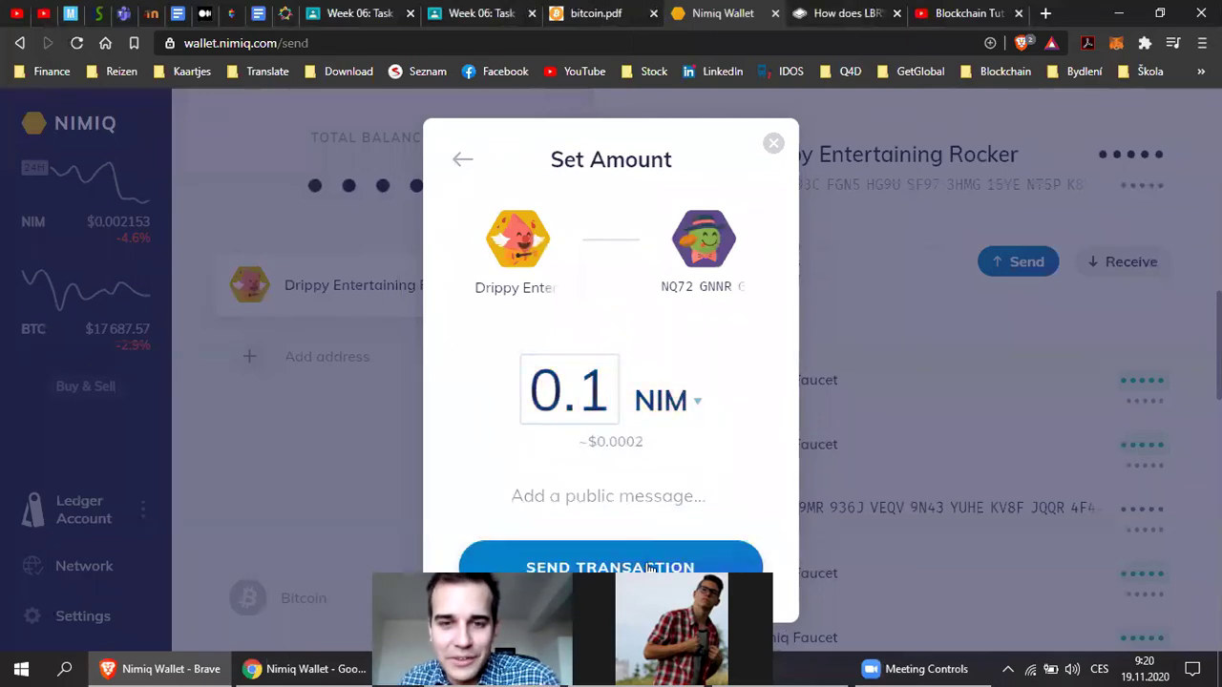
Submit the 0.1 NIM transaction and try connecting the Ledger, dismissing the device chooser and security-key prompt.
click(661, 570)
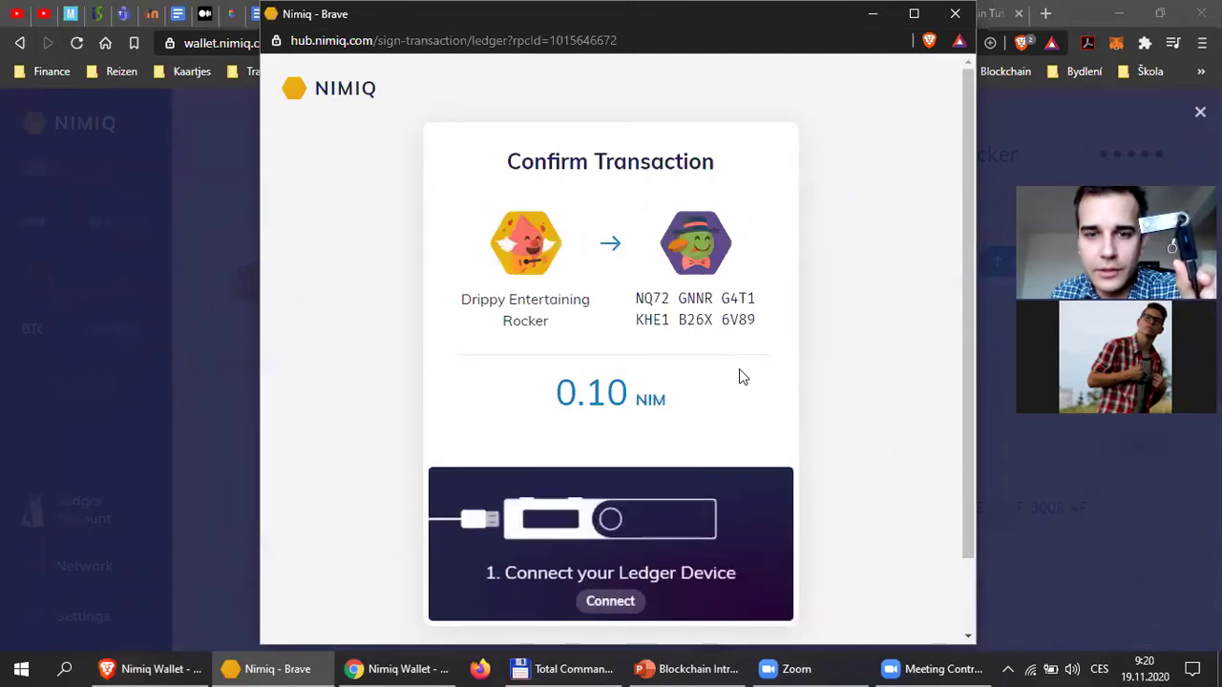
click(625, 601)
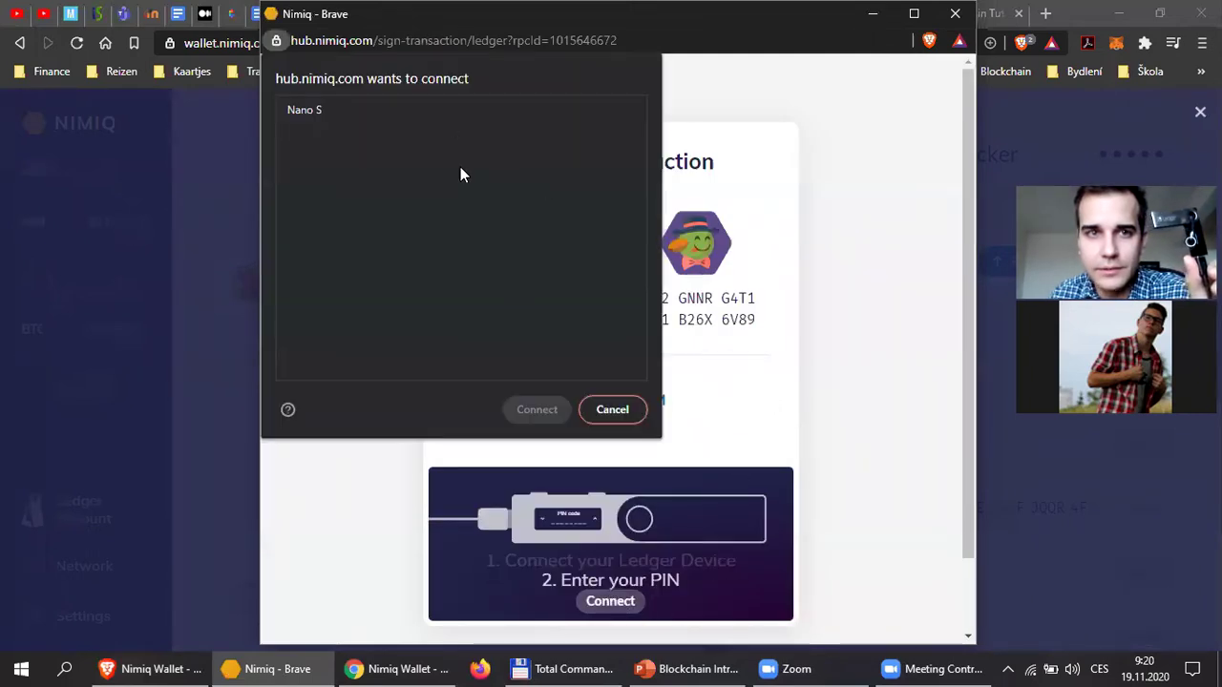
click(558, 616)
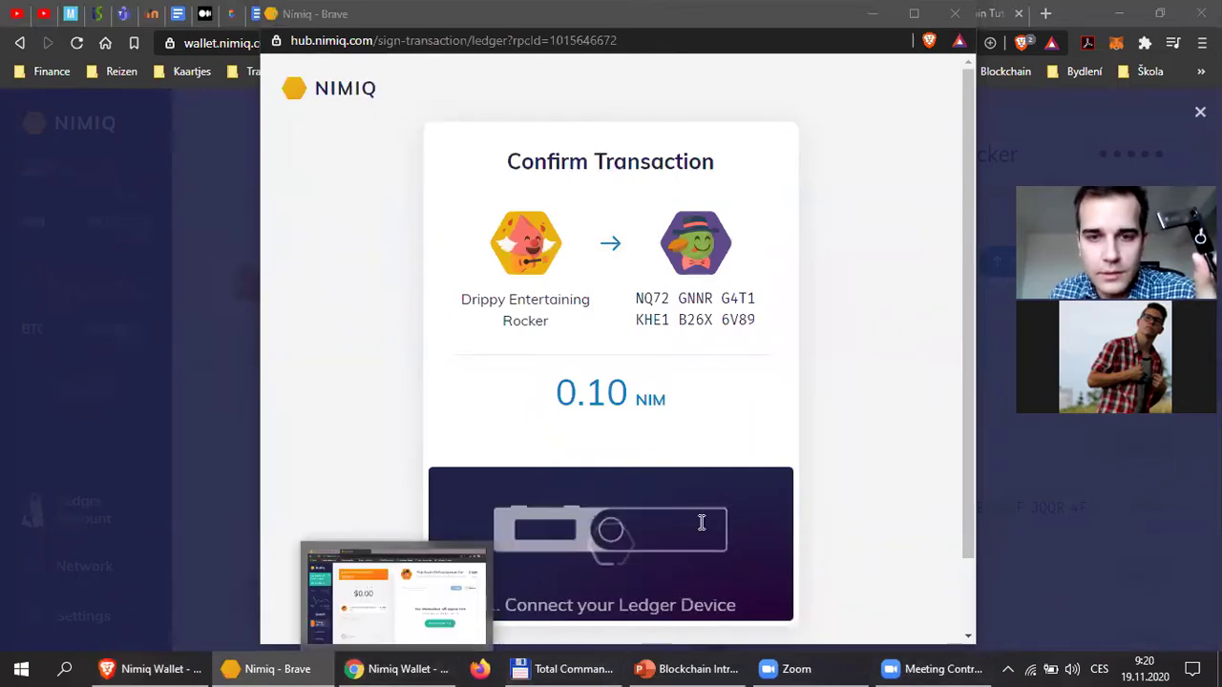
scroll(723, 458, down, 1)
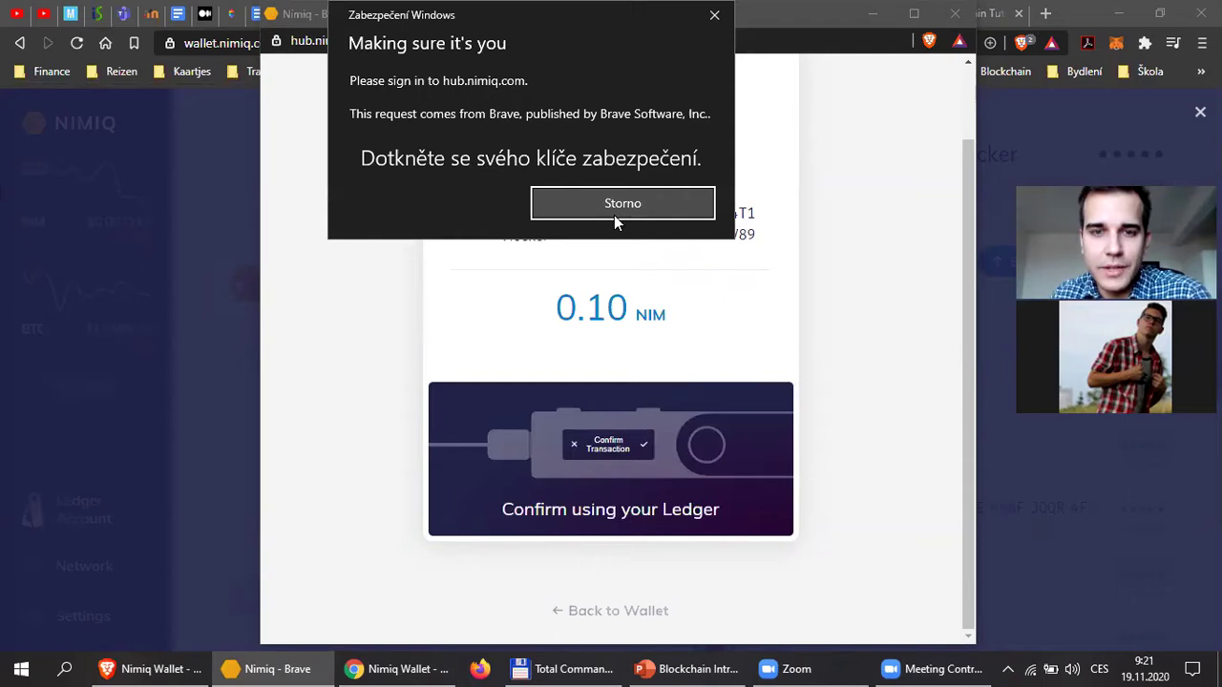
click(615, 214)
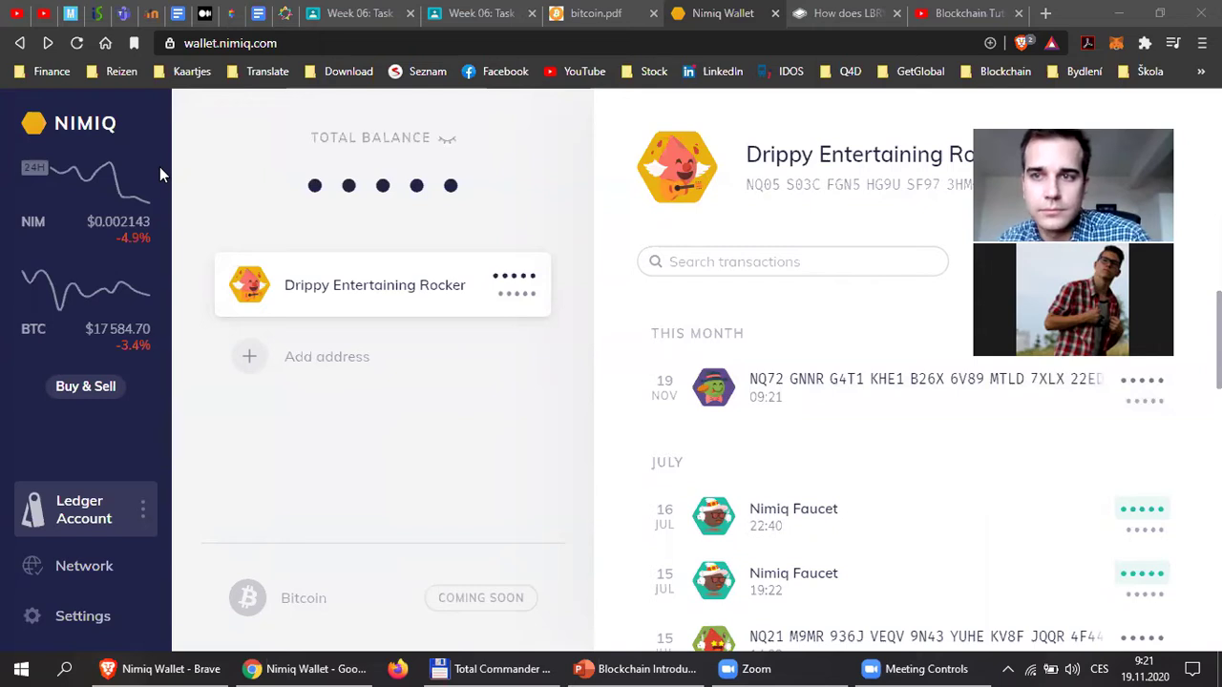
Start a second payment of 0.1 NIM to the pasted second address.
click(997, 262)
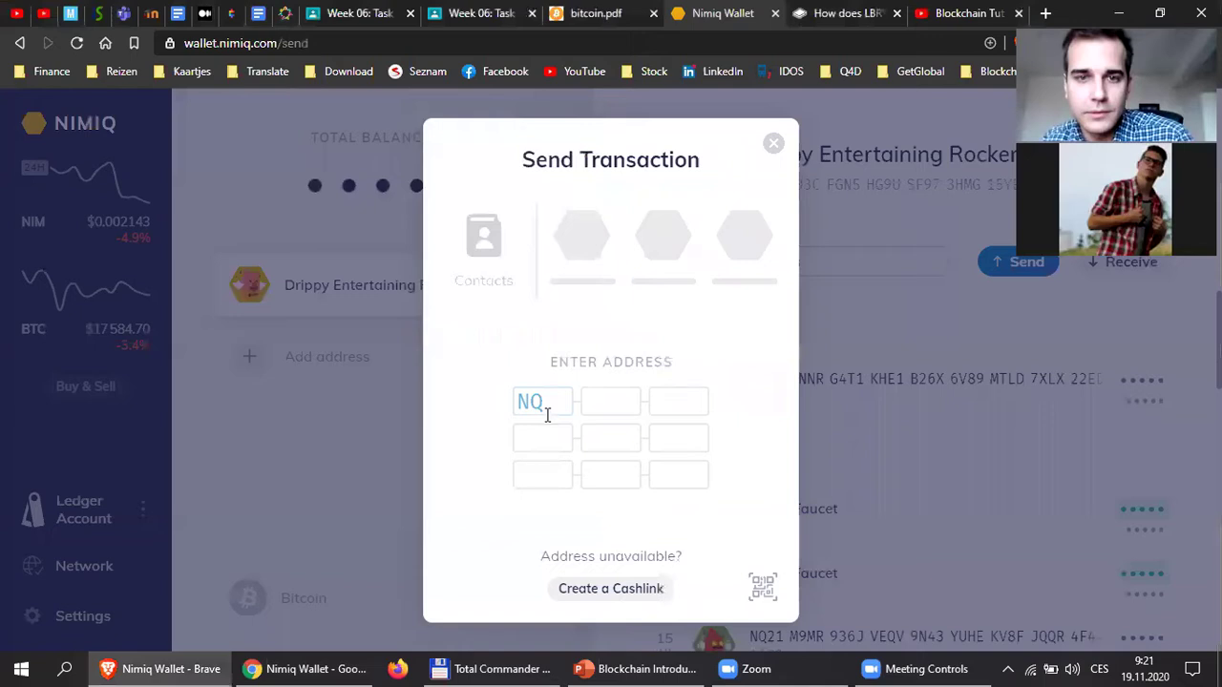
key(ctrl+v)
click(646, 568)
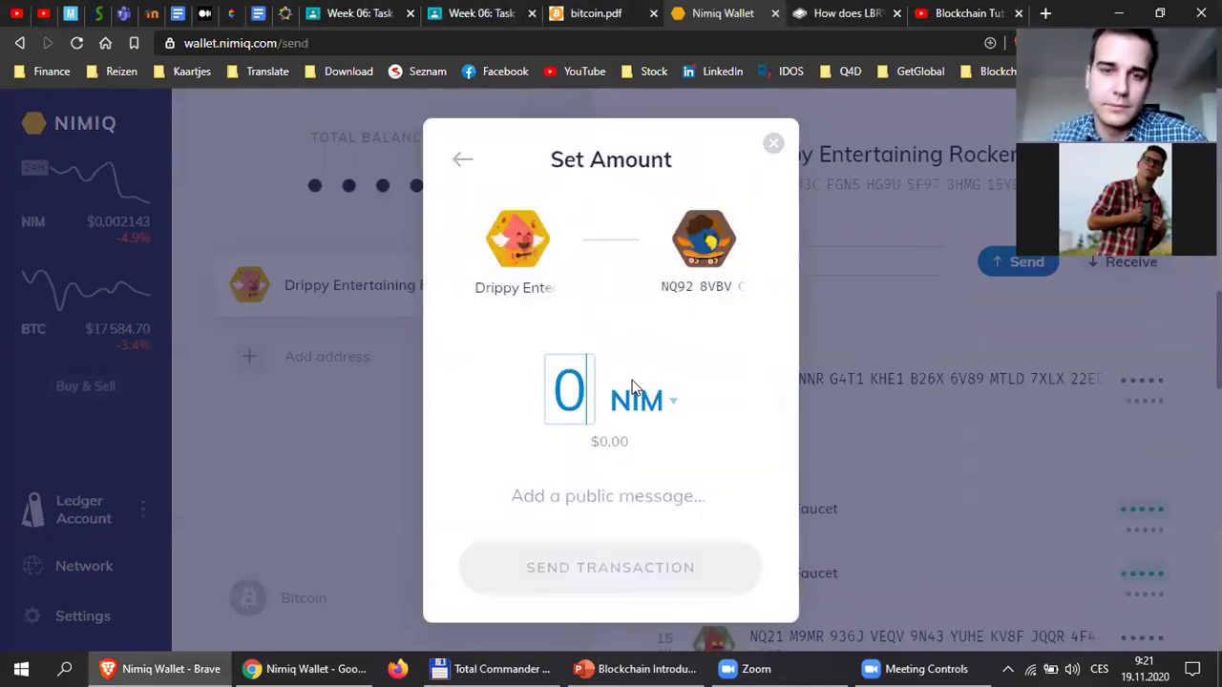
text(.1)
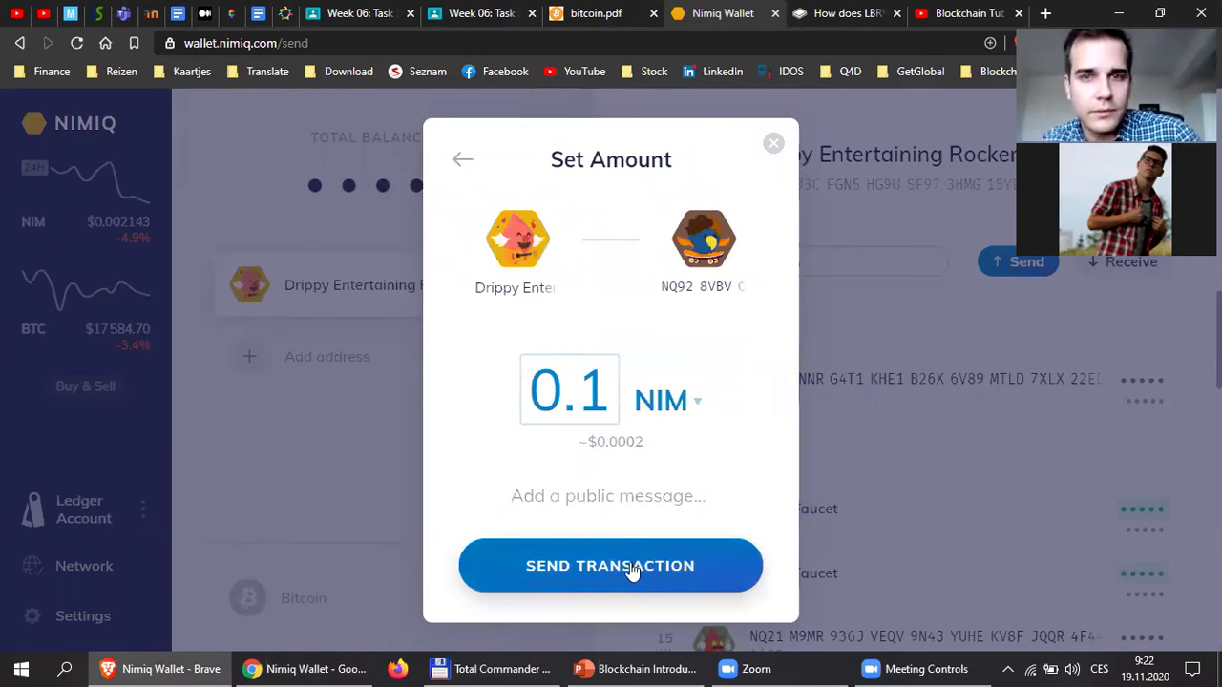
Send the transaction, retrying the Ledger connection until the Nano S is connected for signing.
click(631, 568)
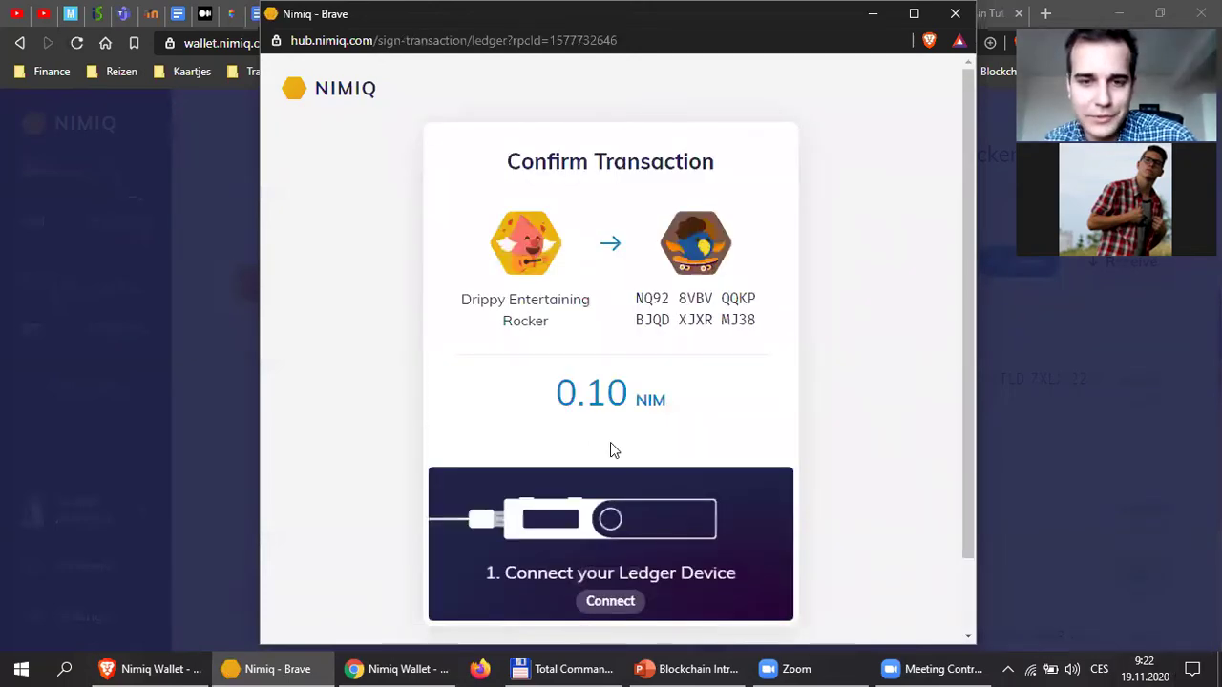
click(611, 601)
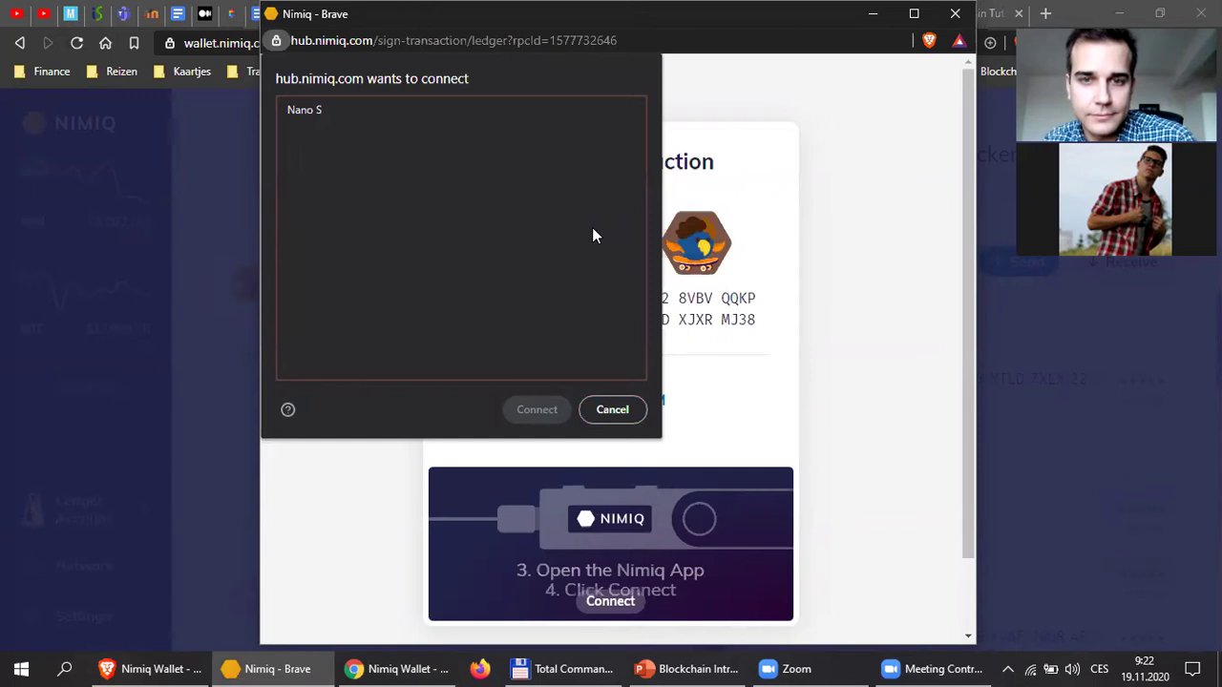
key(Escape)
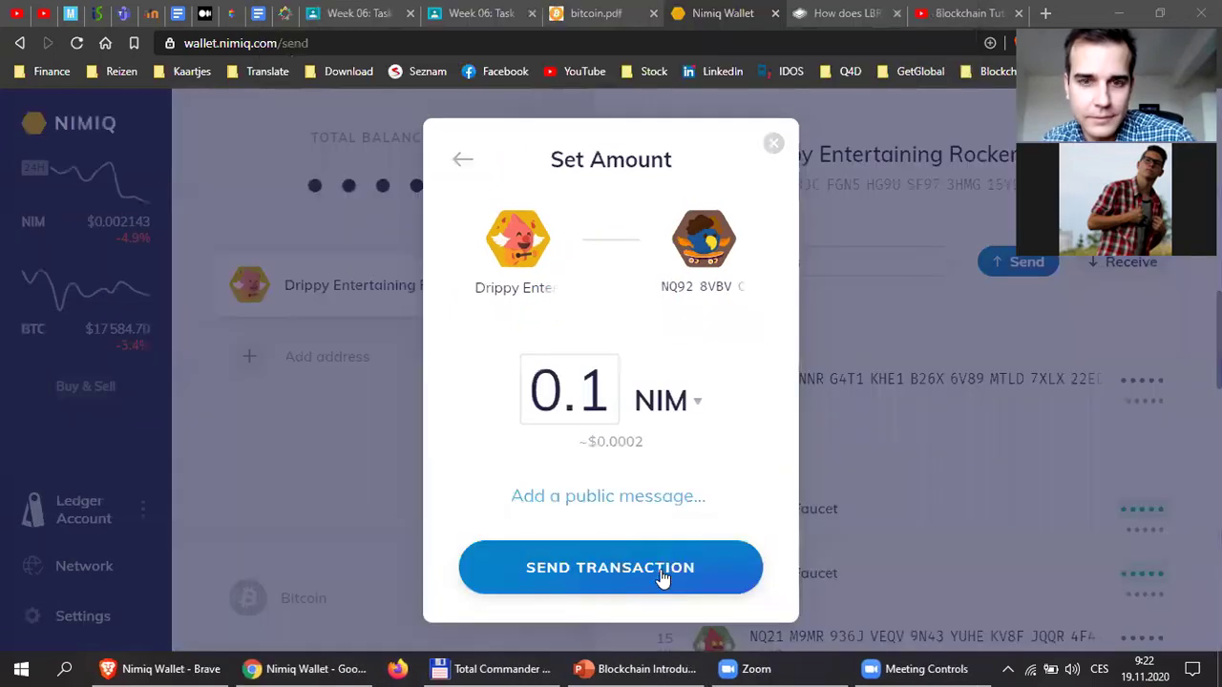
click(662, 578)
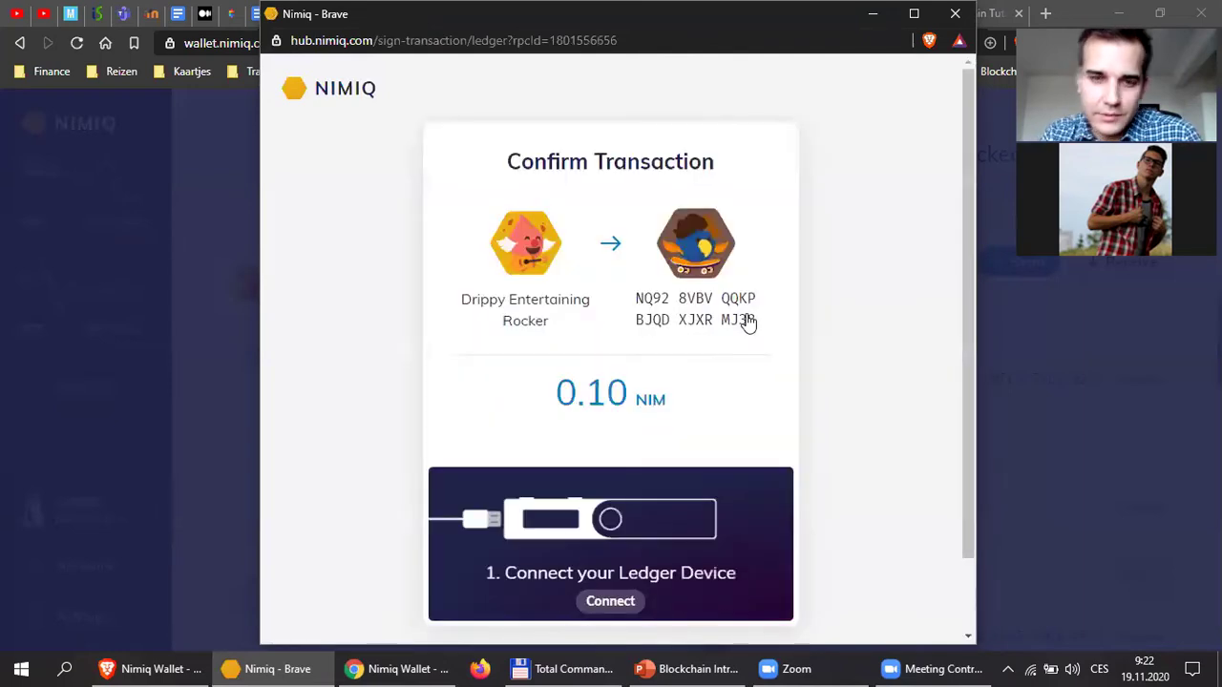
click(618, 600)
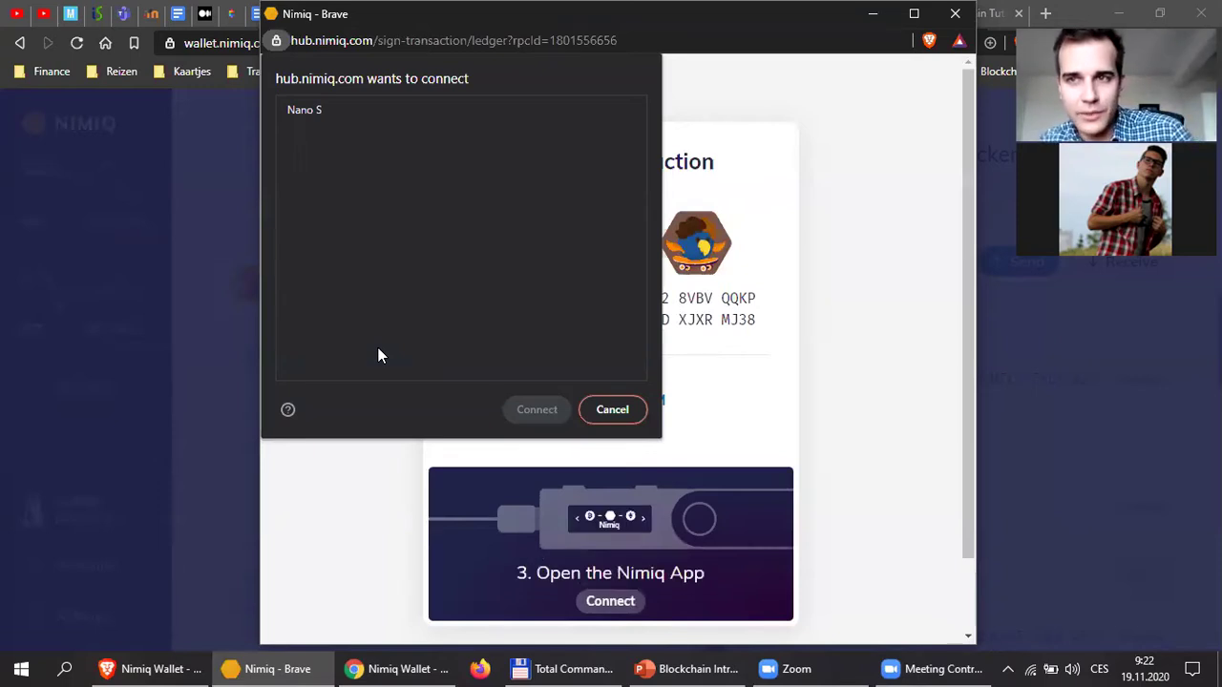
click(363, 120)
click(536, 411)
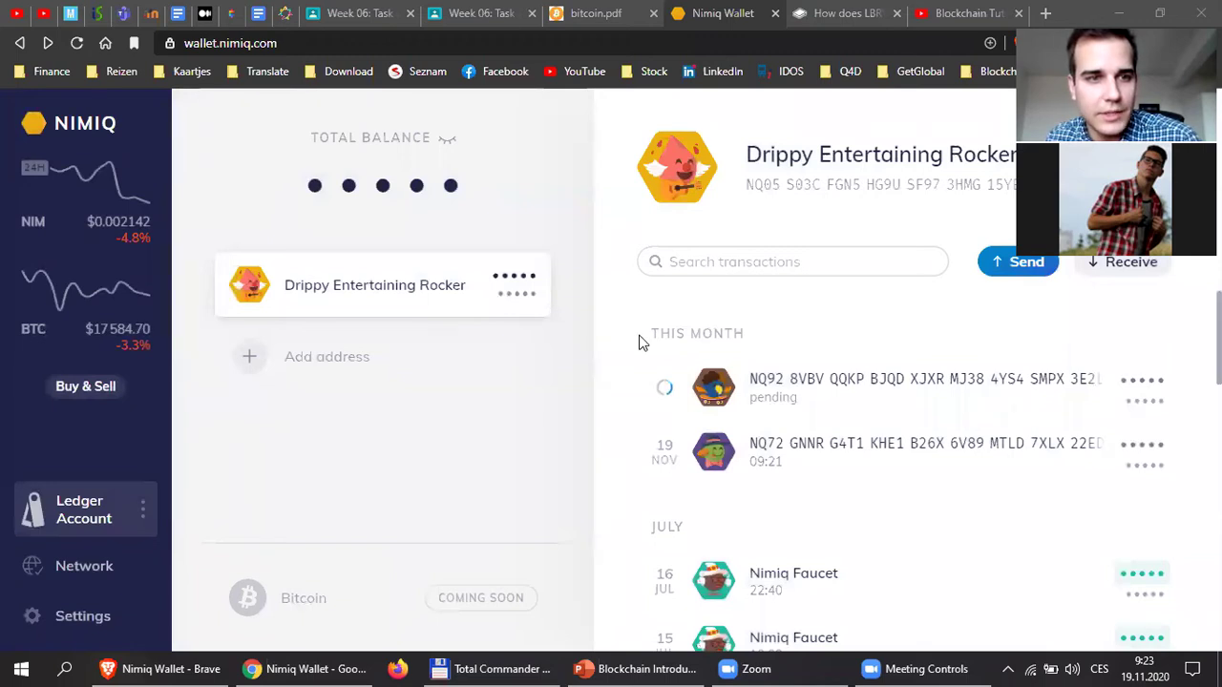
Pay 0.1 NIM to the pasted recipient address, then start another payment.
click(934, 254)
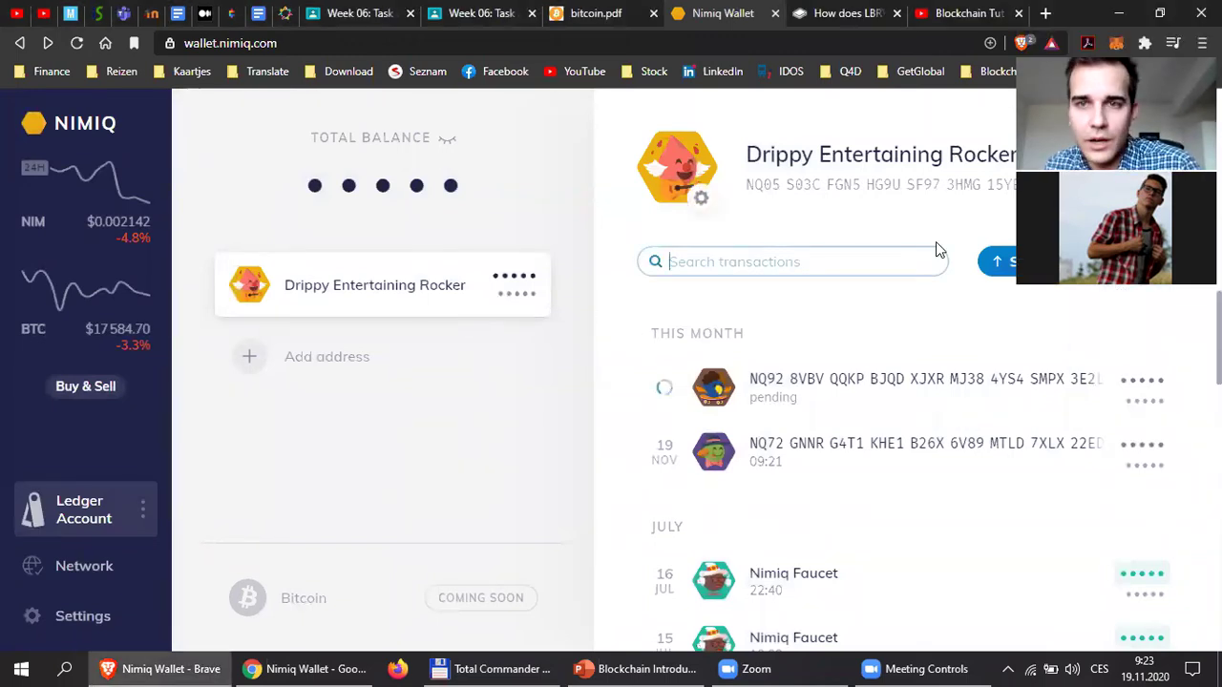
click(988, 264)
key(ctrl+v)
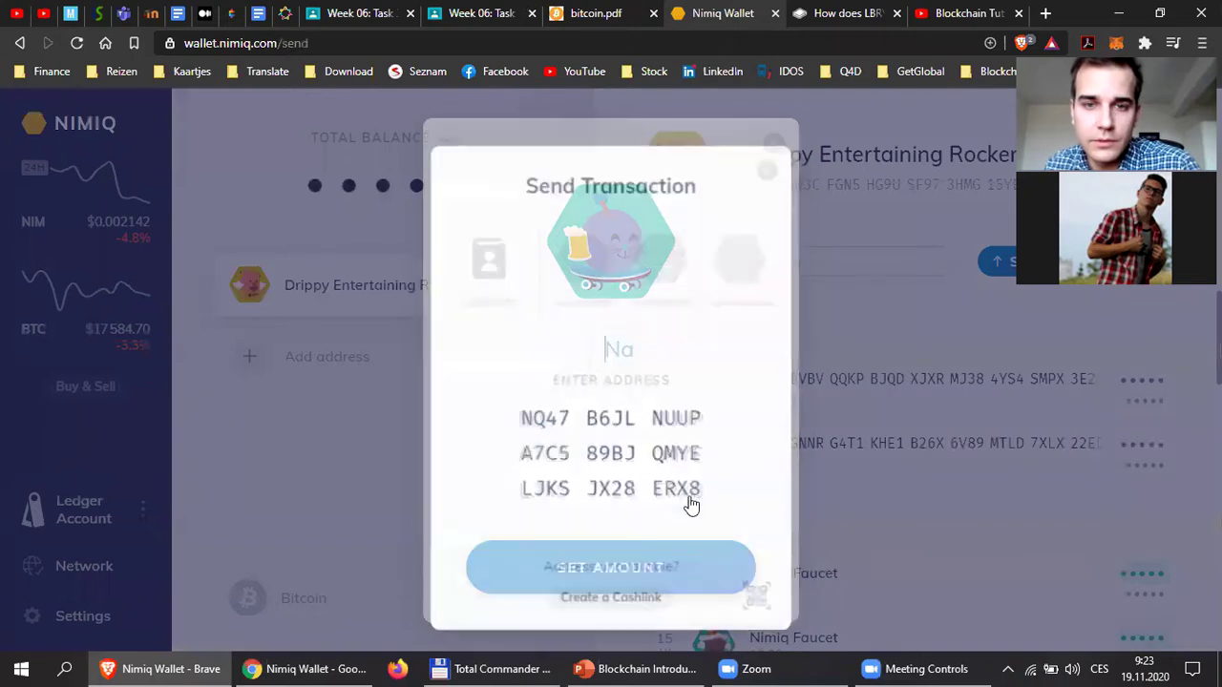
click(645, 569)
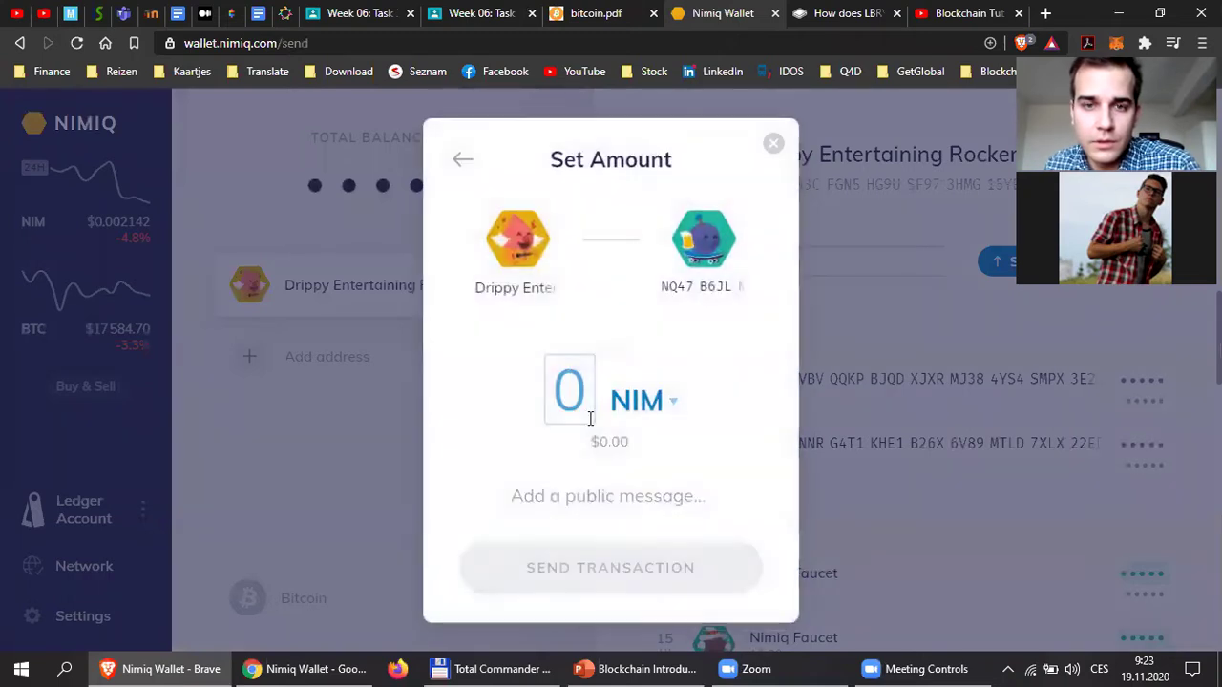
text(0.1)
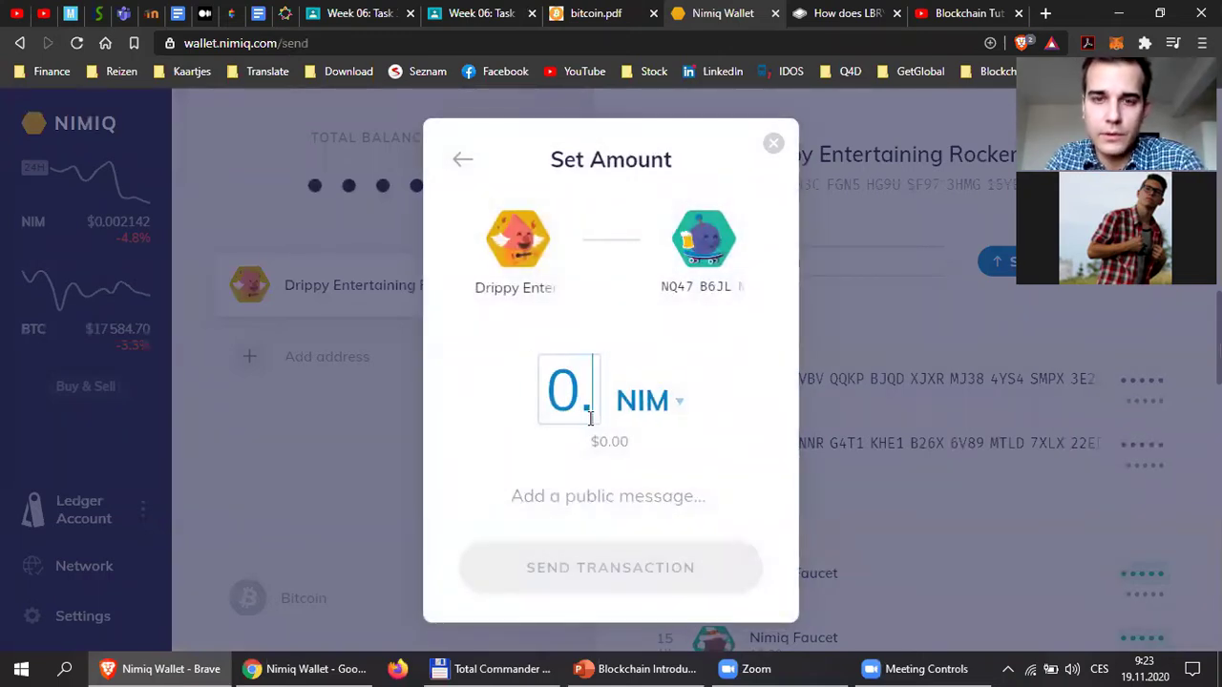
click(690, 571)
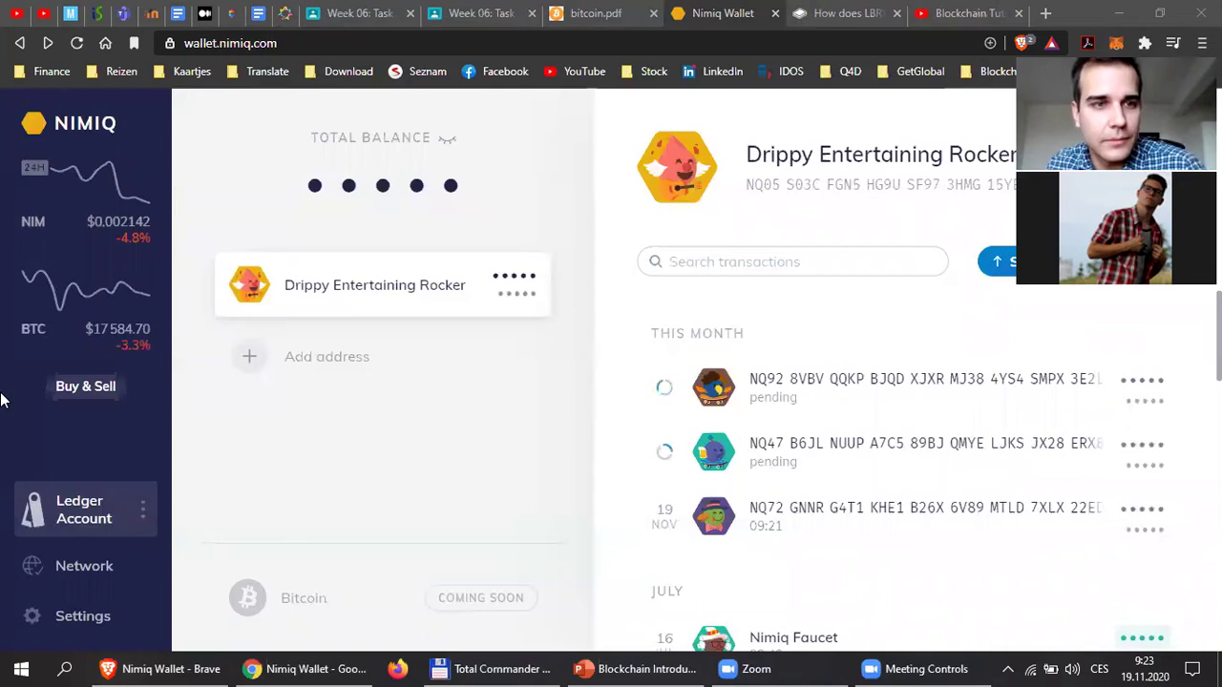
click(998, 270)
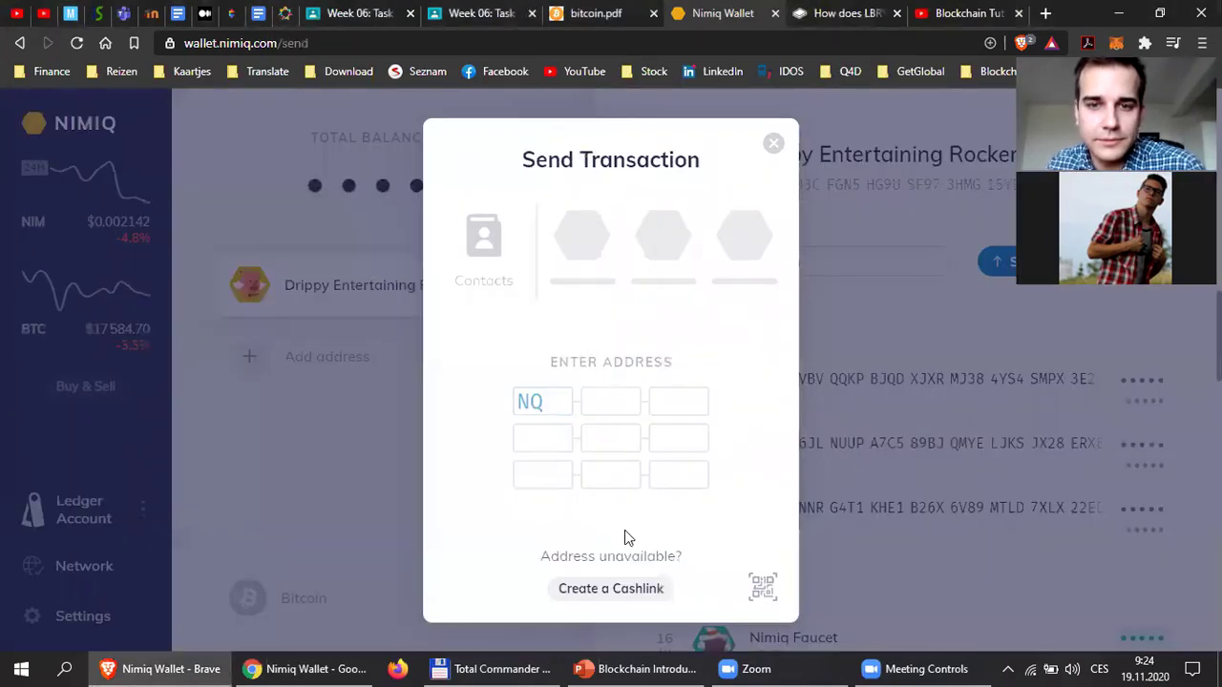
Send 0.1 NIM to the next pasted recipient address.
text(NQ21 0RLT XBJS FGN6 1LSB A0B9 RK5D YF1A XRMH)
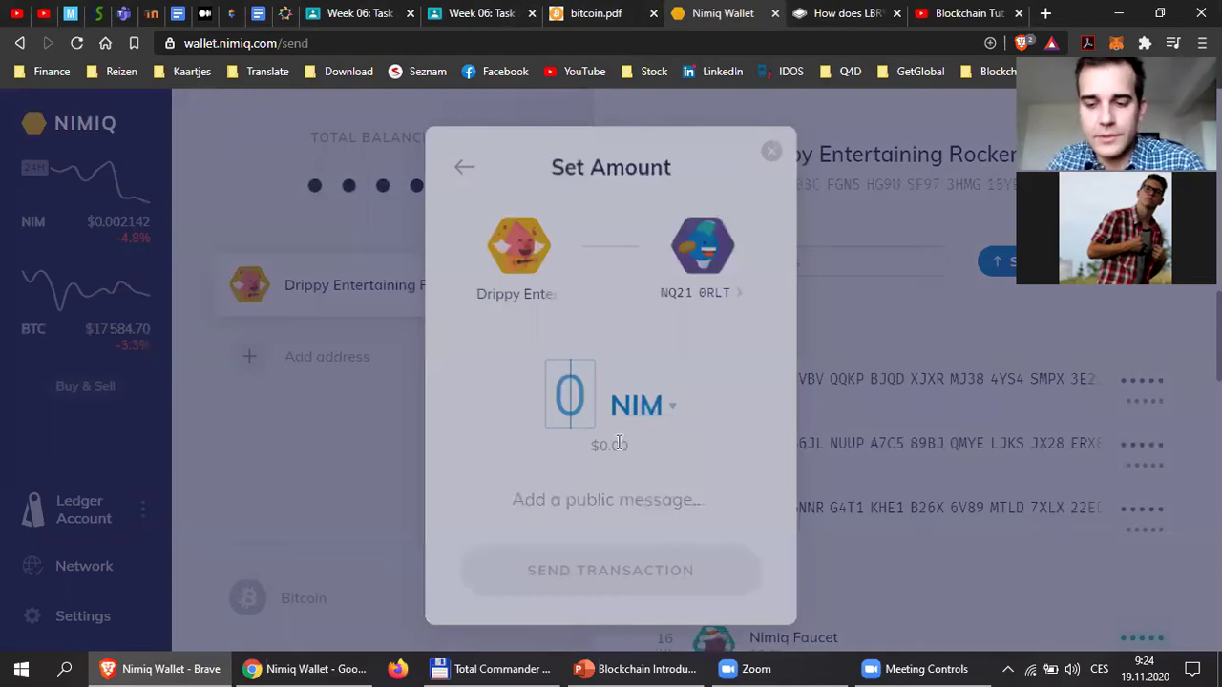
text(.1)
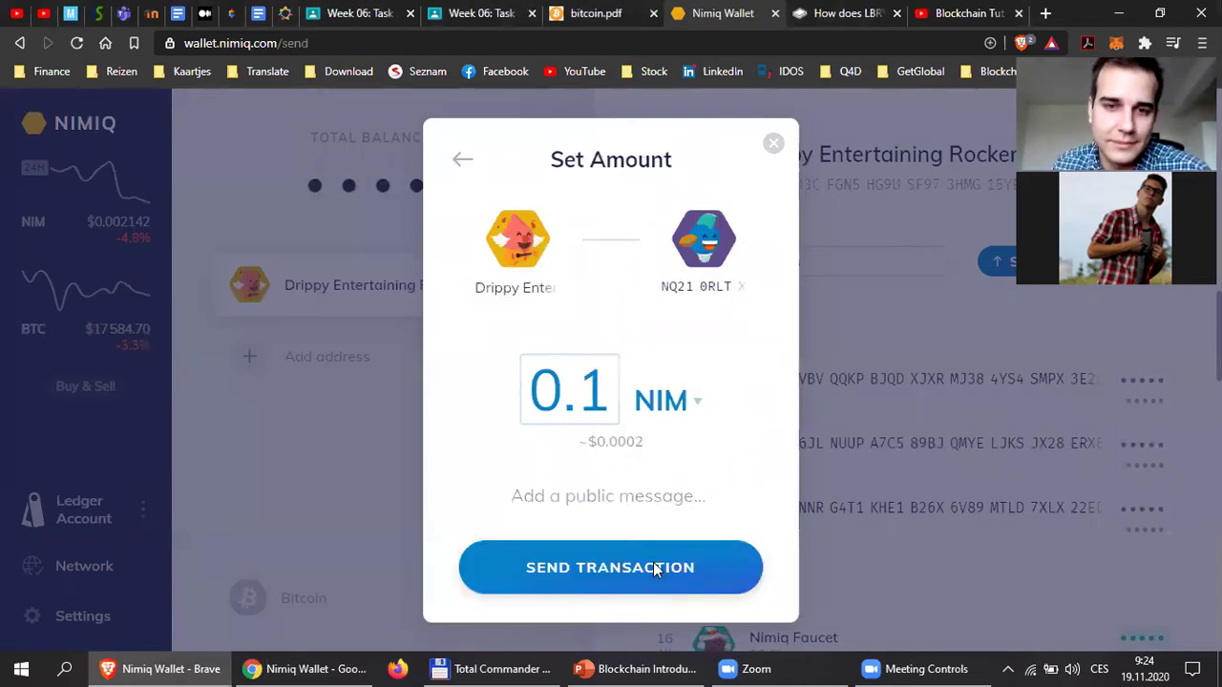
key(Return)
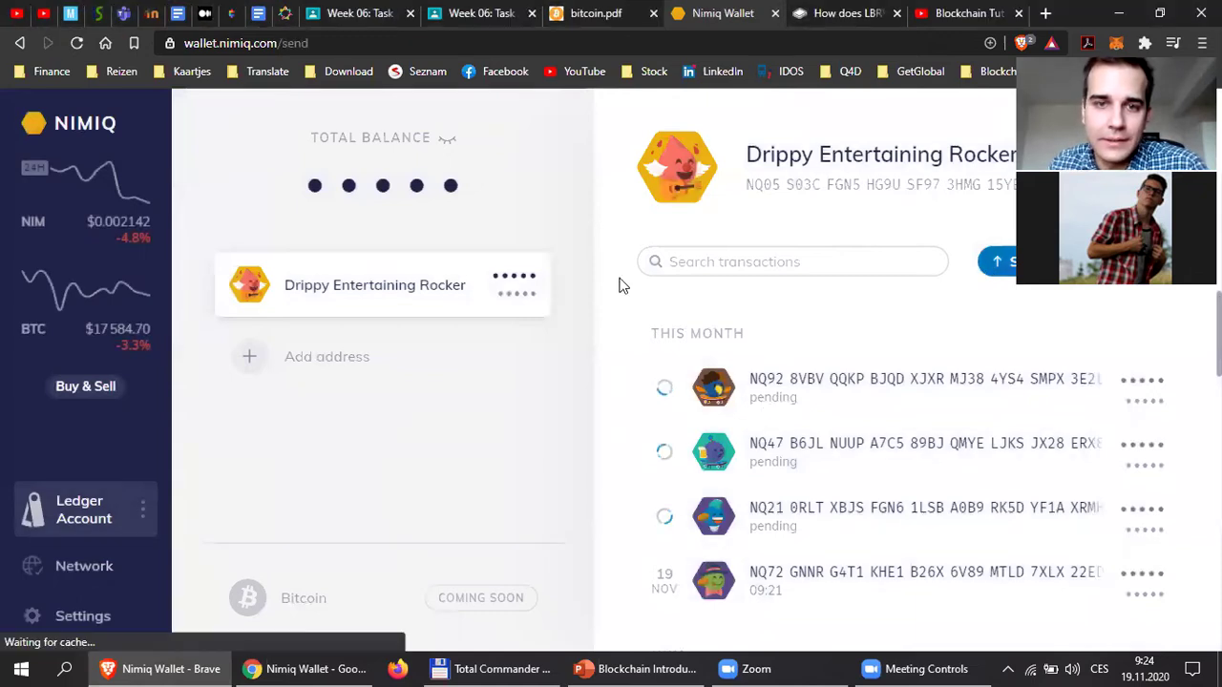
Send 0.1 NIM to another pasted address, then paste the following recipient's address.
text(NQ36 DB7R SCG8 DJTR KTTA AU6F D8PF G1CR 682C)
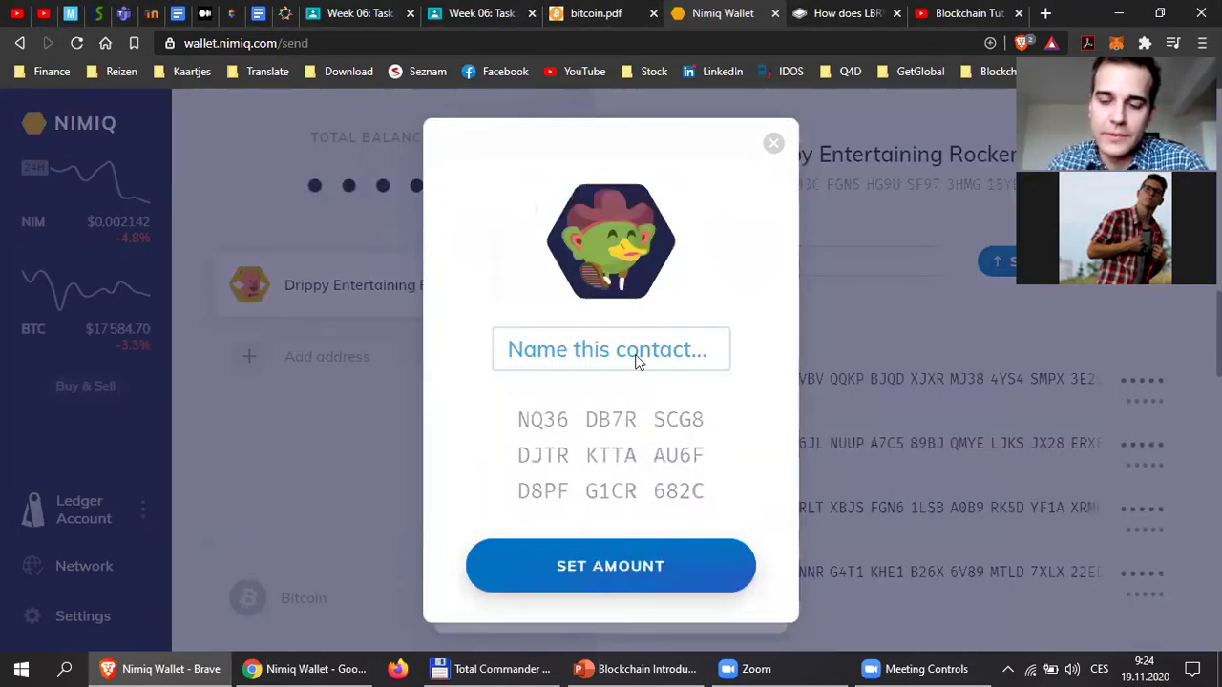
key(Return)
text(0.1)
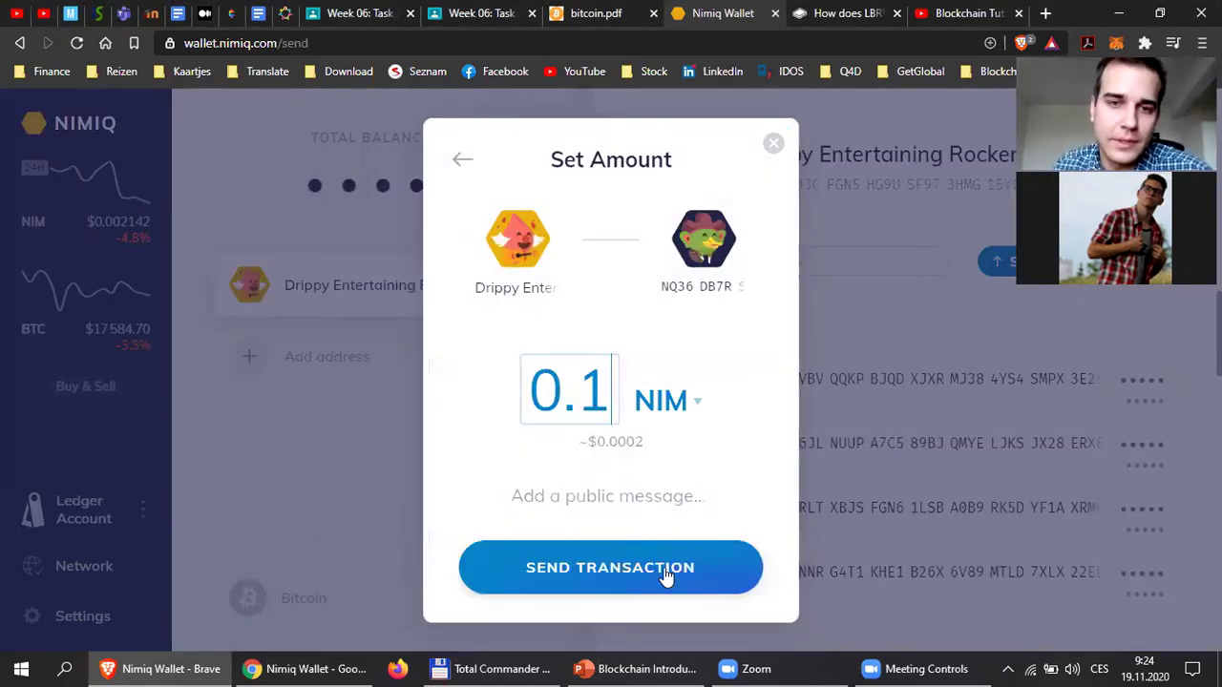
click(670, 581)
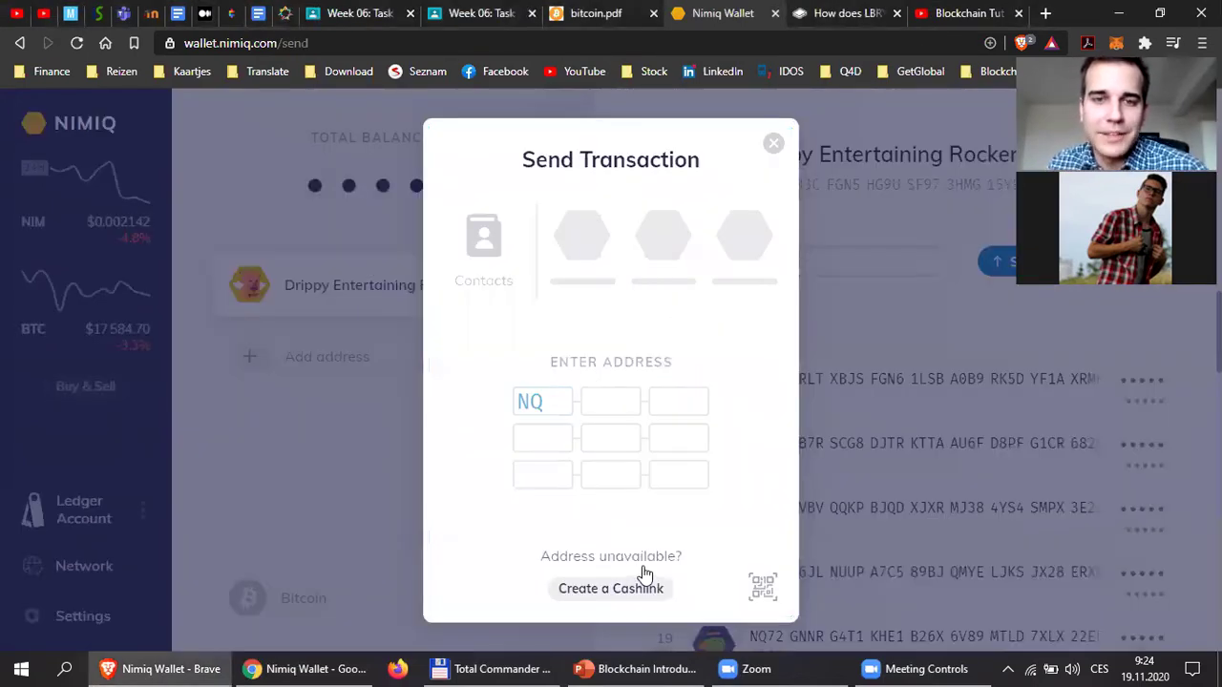
text(NQ48 FLST SN05 9KCQ J09R 5X95 28XY GQ7A BNR1)
Send 0.1 NIM to the pasted address and copy the account's own address.
key(Return)
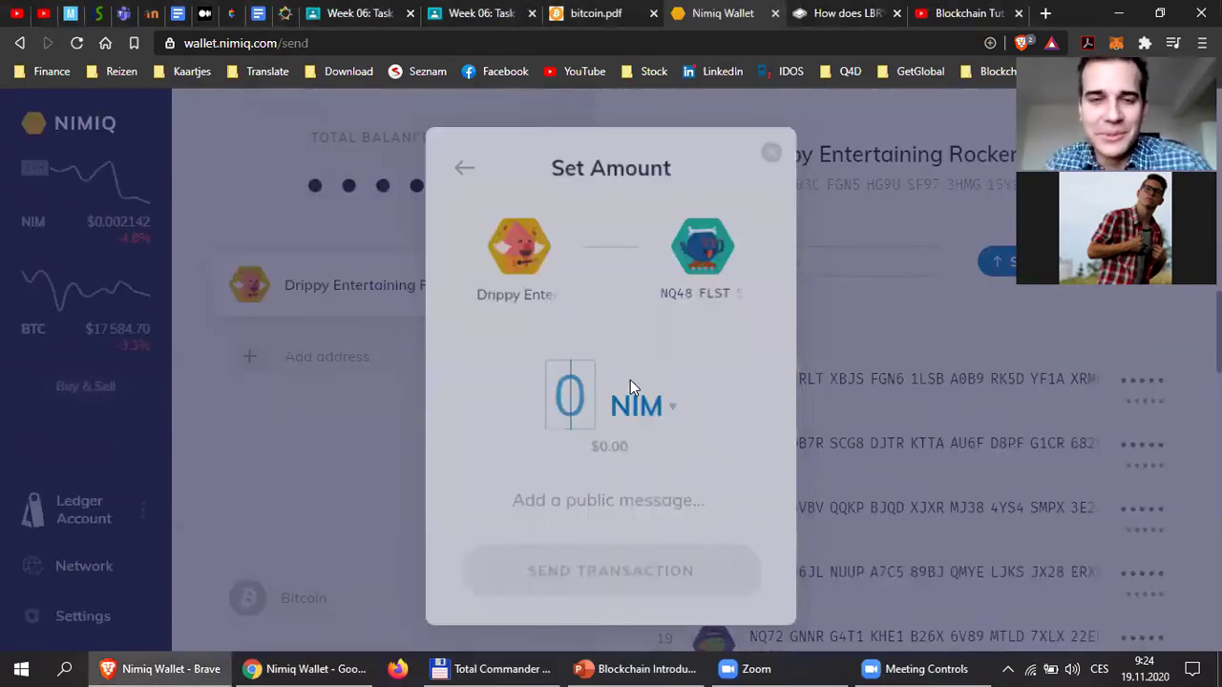
text(0.1)
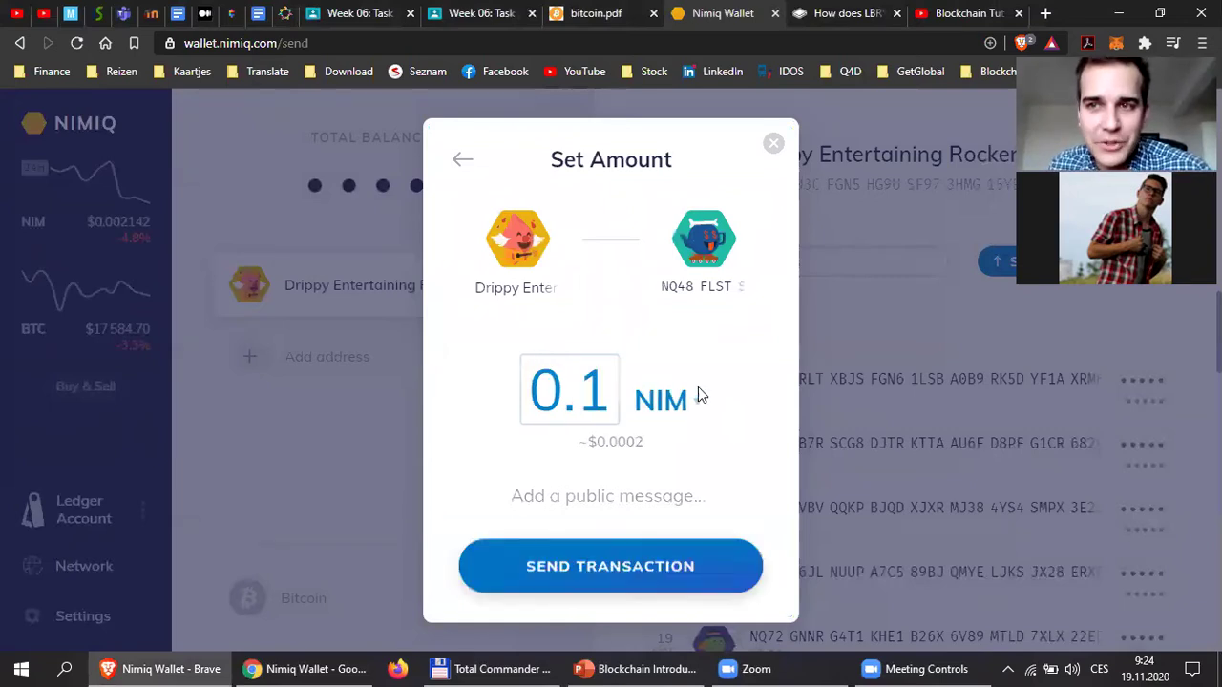
key(Return)
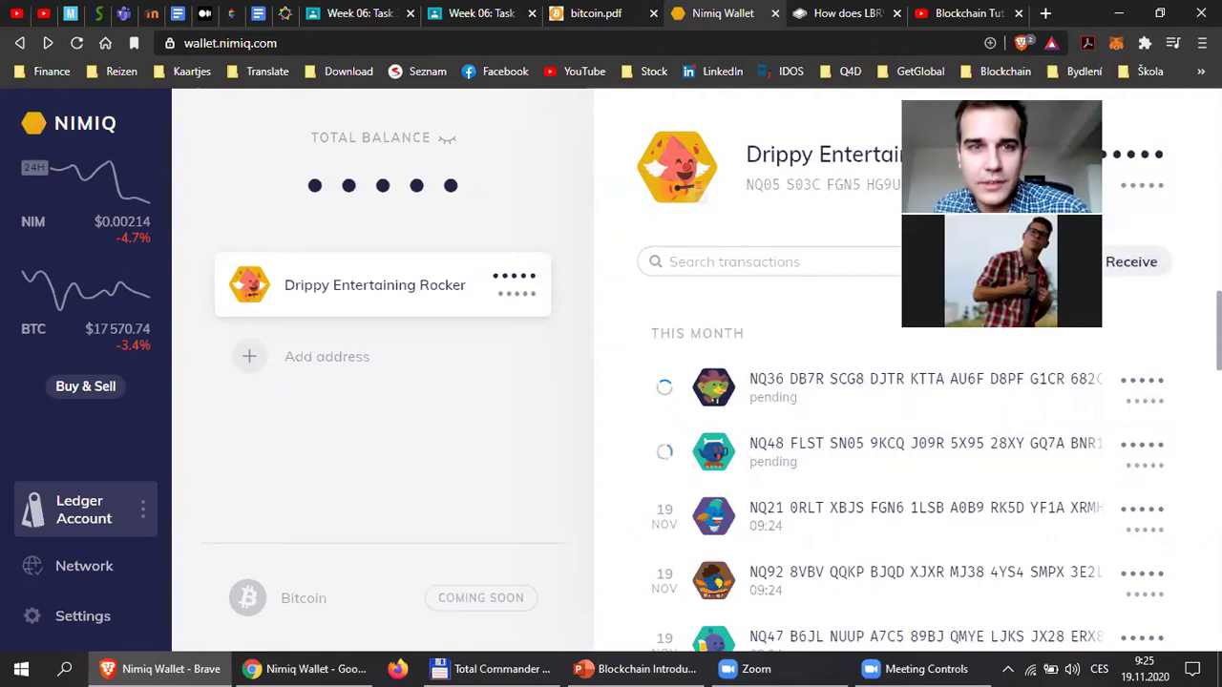
click(790, 191)
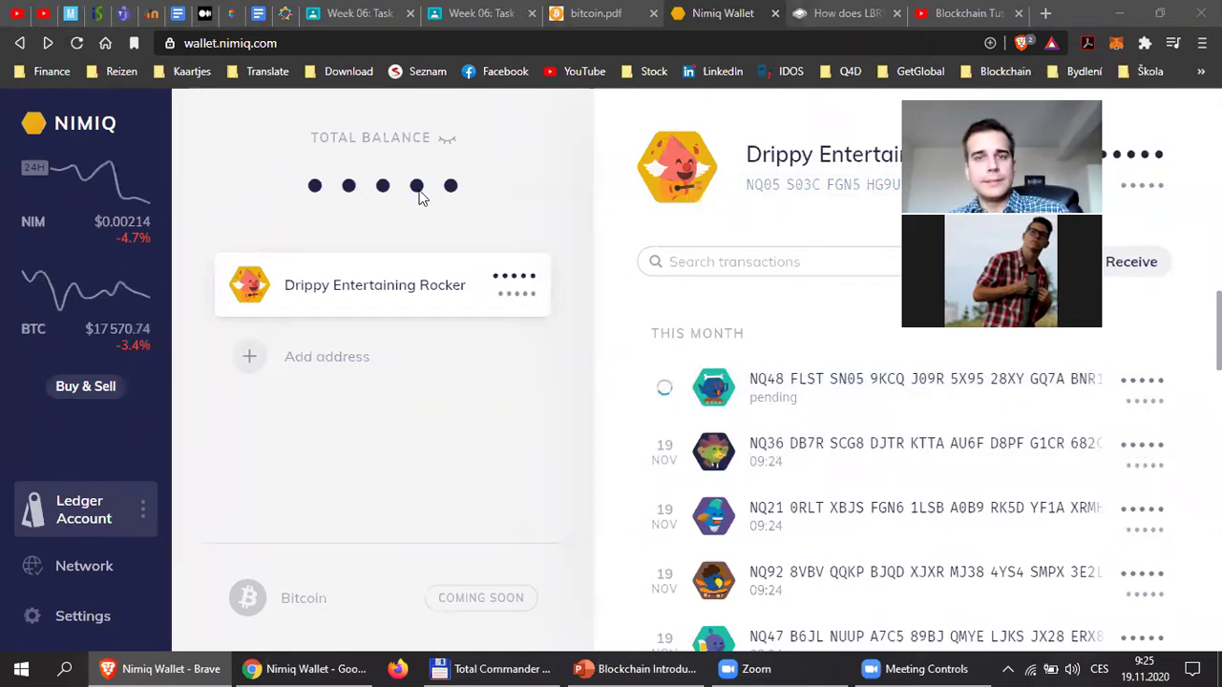
click(449, 139)
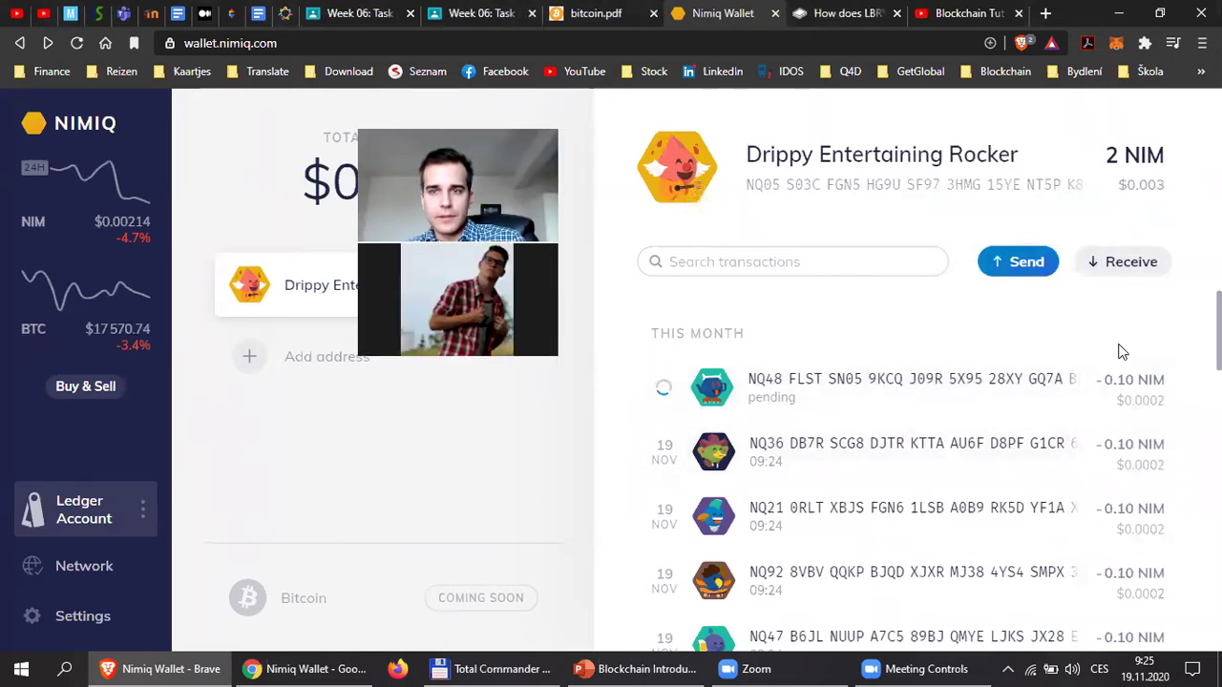
scroll(1141, 582, down, 2)
scroll(1151, 559, up, 1)
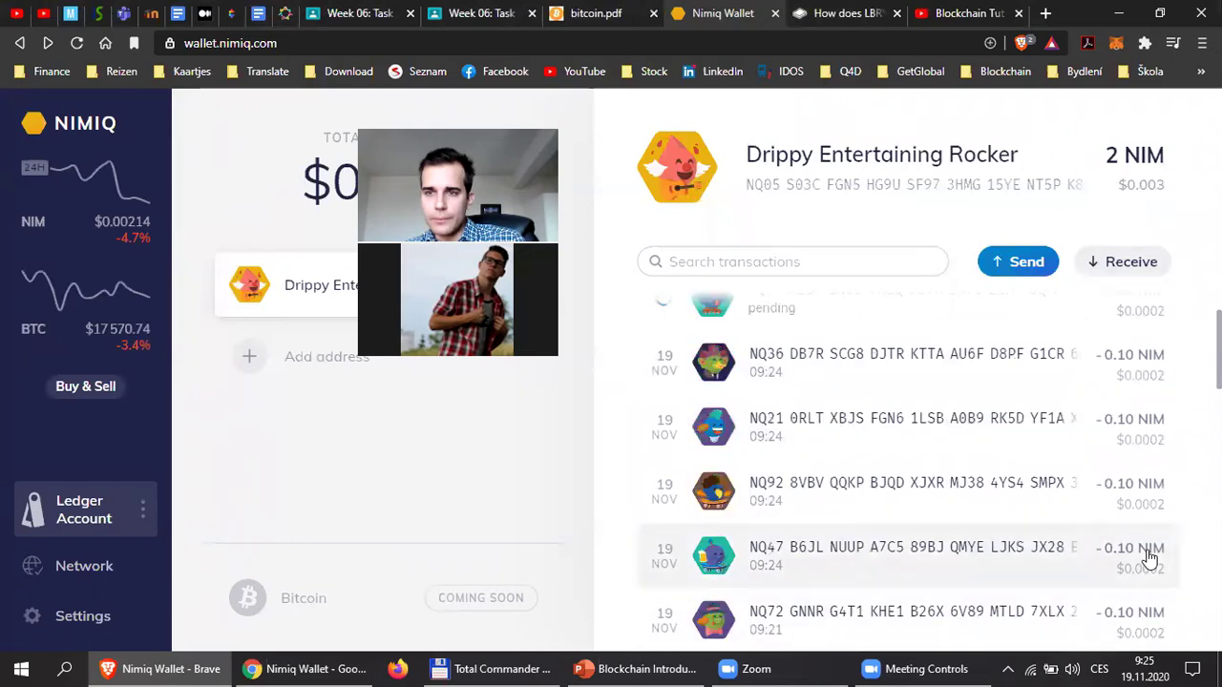
scroll(1150, 559, up, 1)
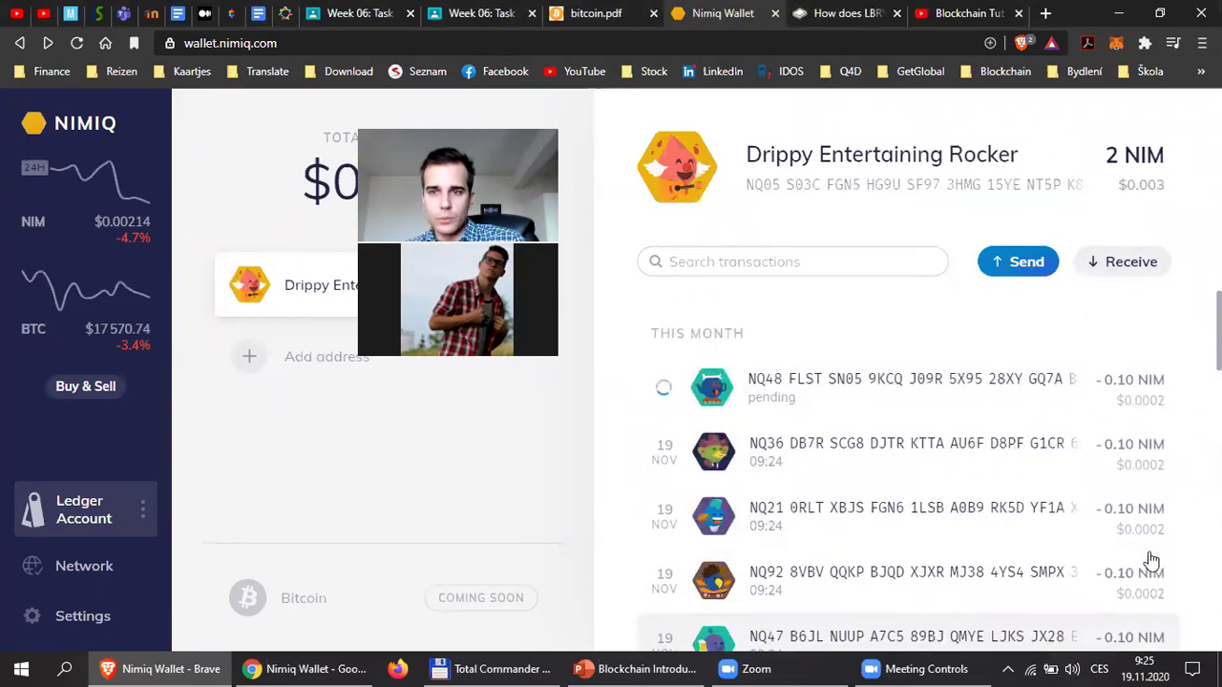
scroll(1178, 595, down, 3)
scroll(1182, 597, up, 3)
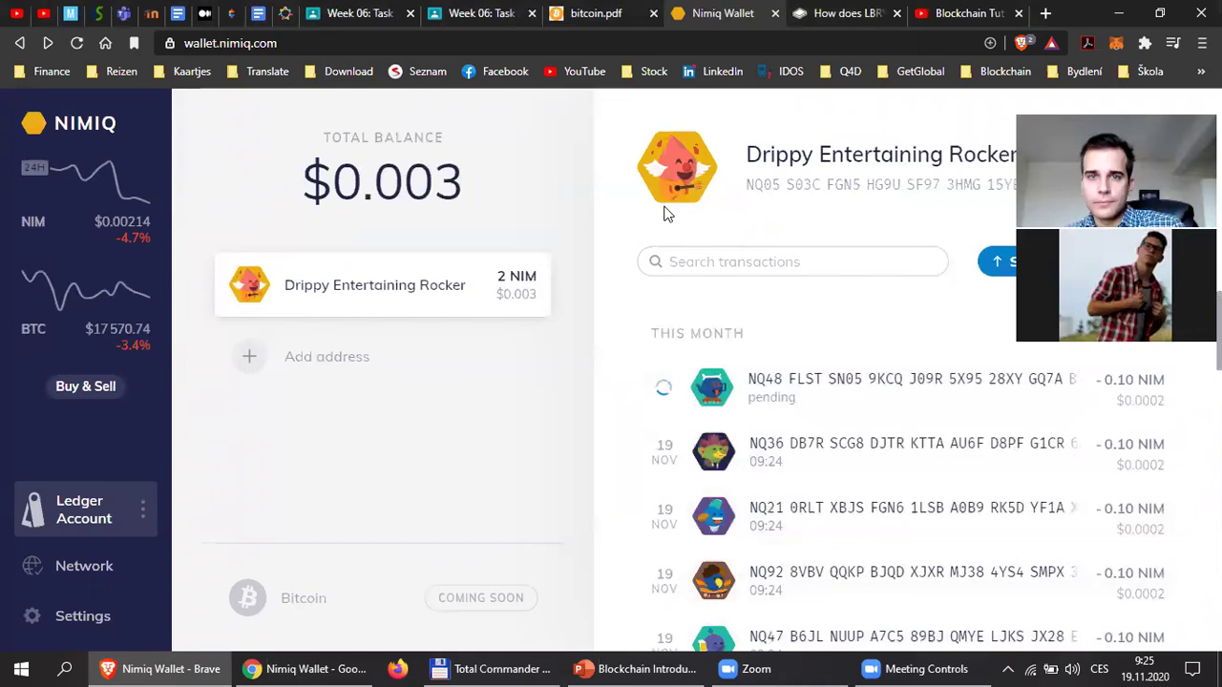
drag(462, 189, 300, 191)
click(458, 193)
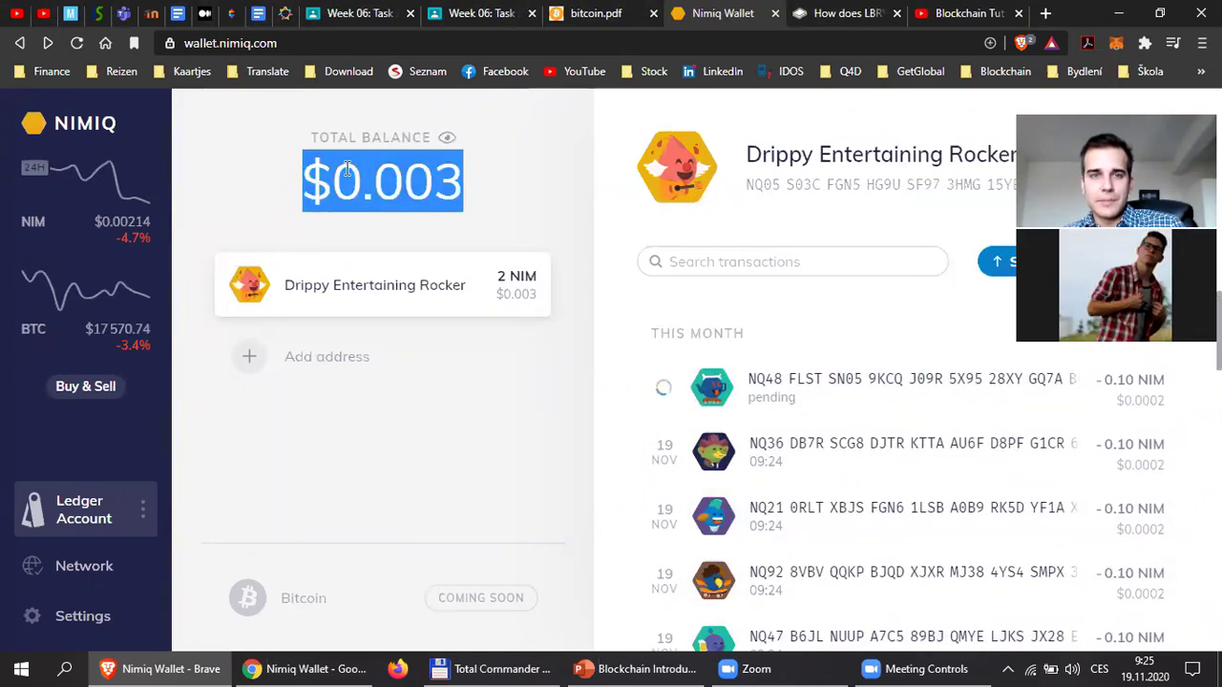
click(470, 177)
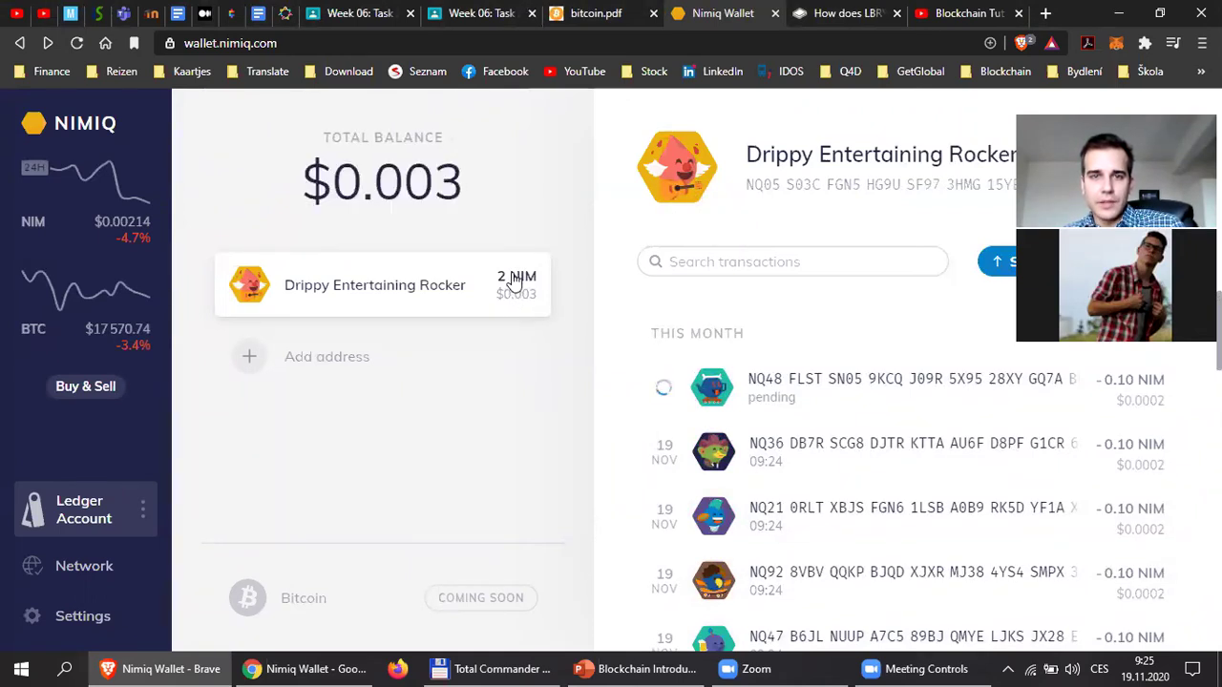
click(450, 141)
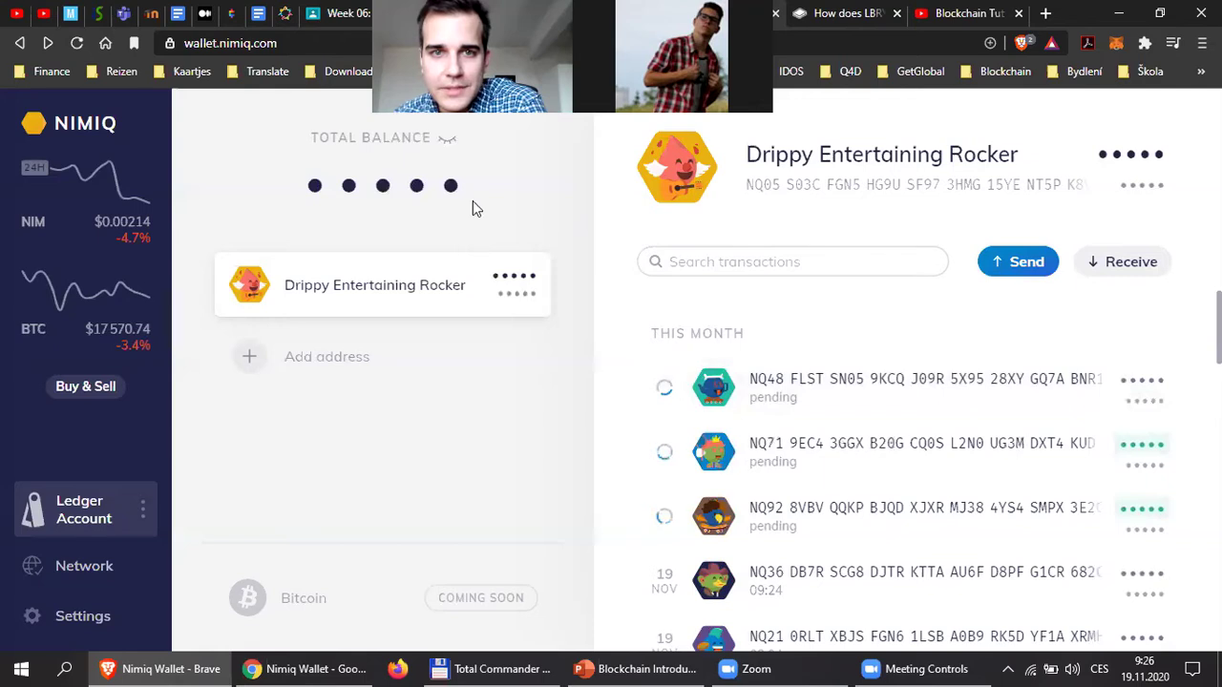
Reveal the balances and scroll through the transaction list to review the 0.10 NIM entries.
click(445, 141)
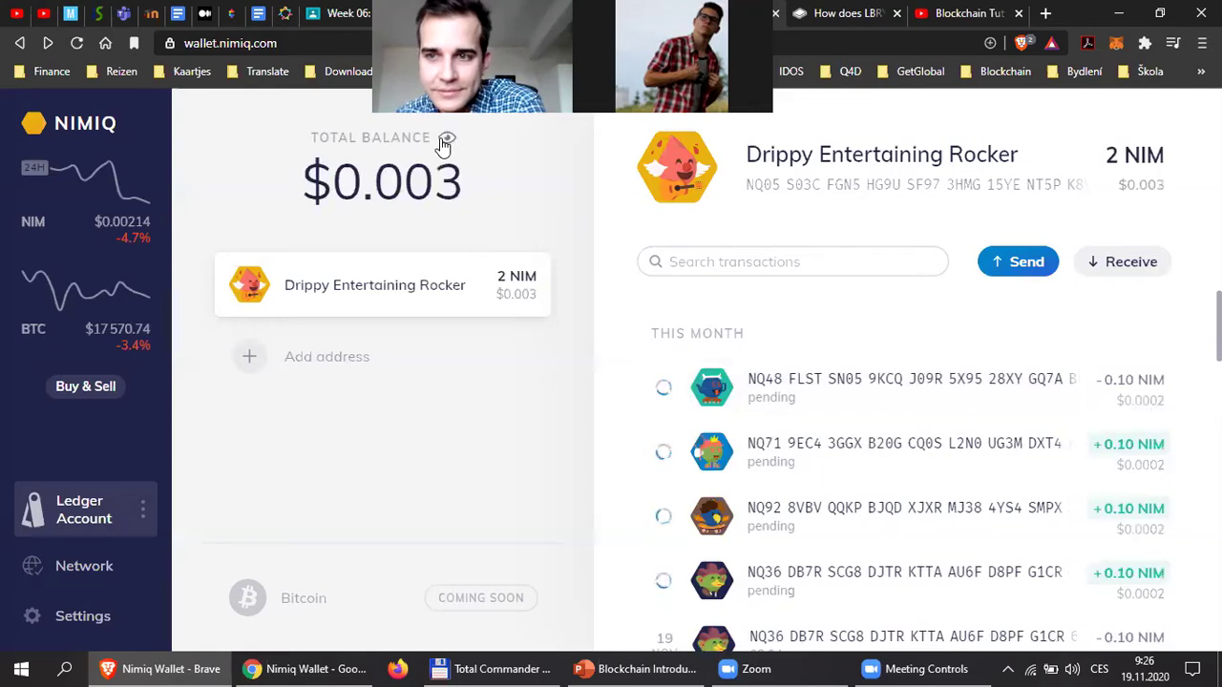
scroll(879, 506, down, 1)
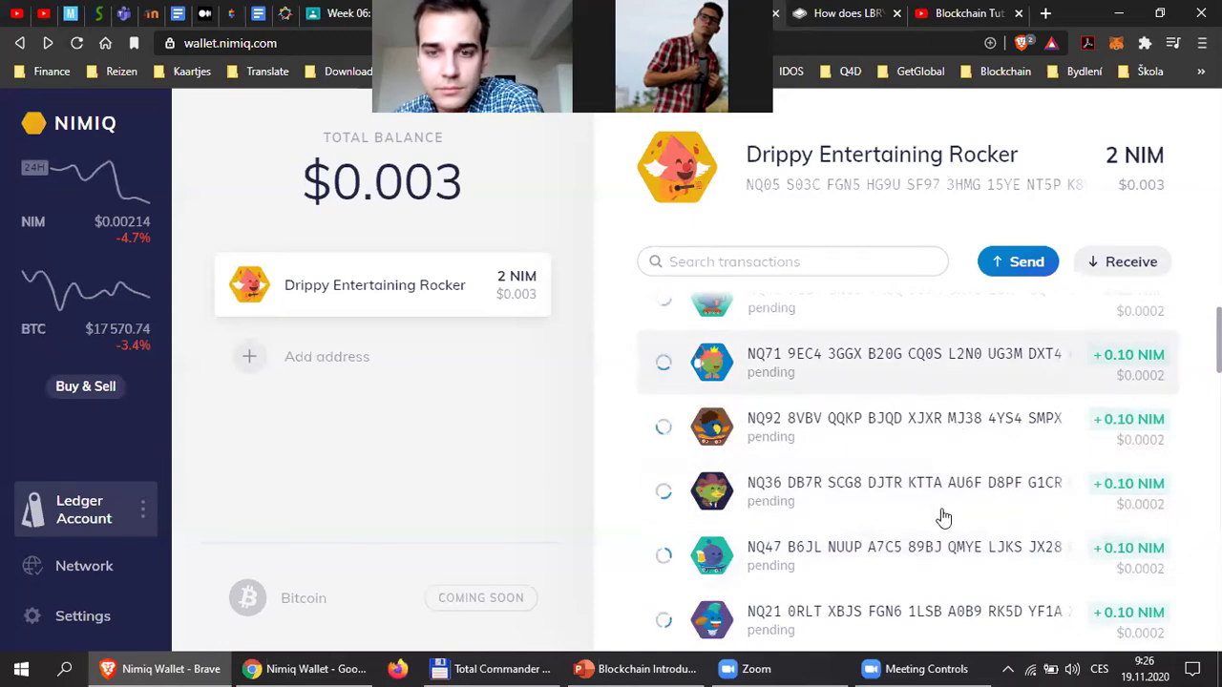
scroll(942, 516, down, 4)
scroll(949, 526, up, 2)
scroll(950, 527, up, 3)
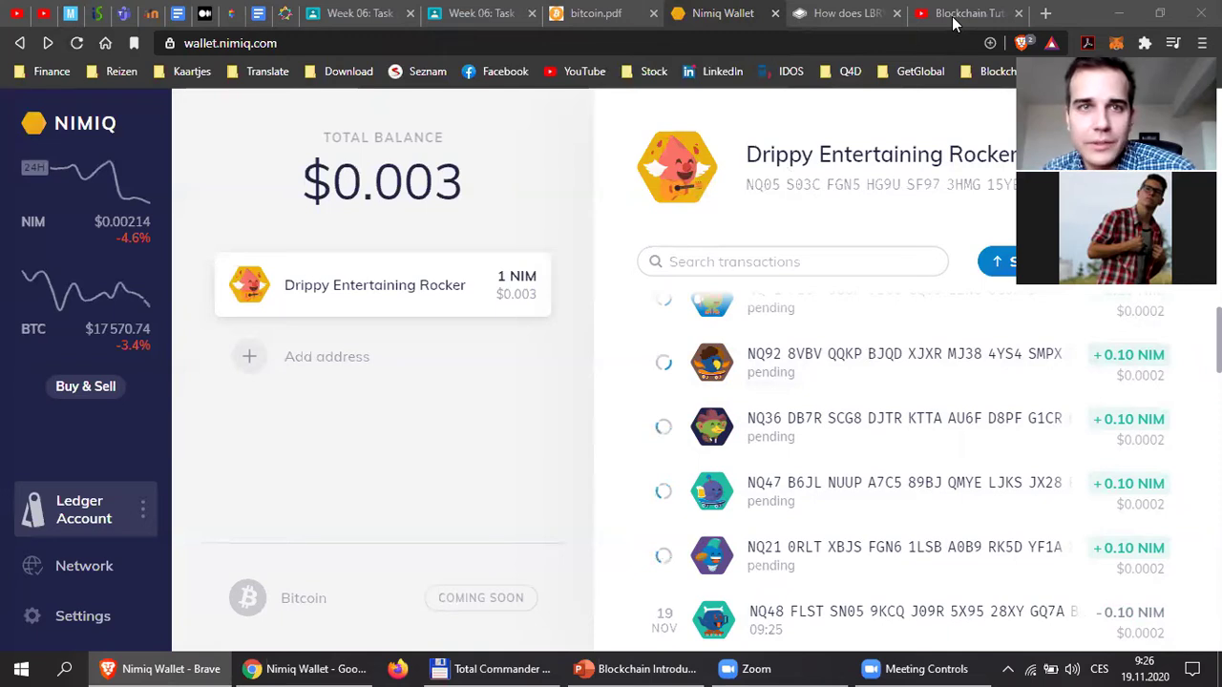
click(1048, 13)
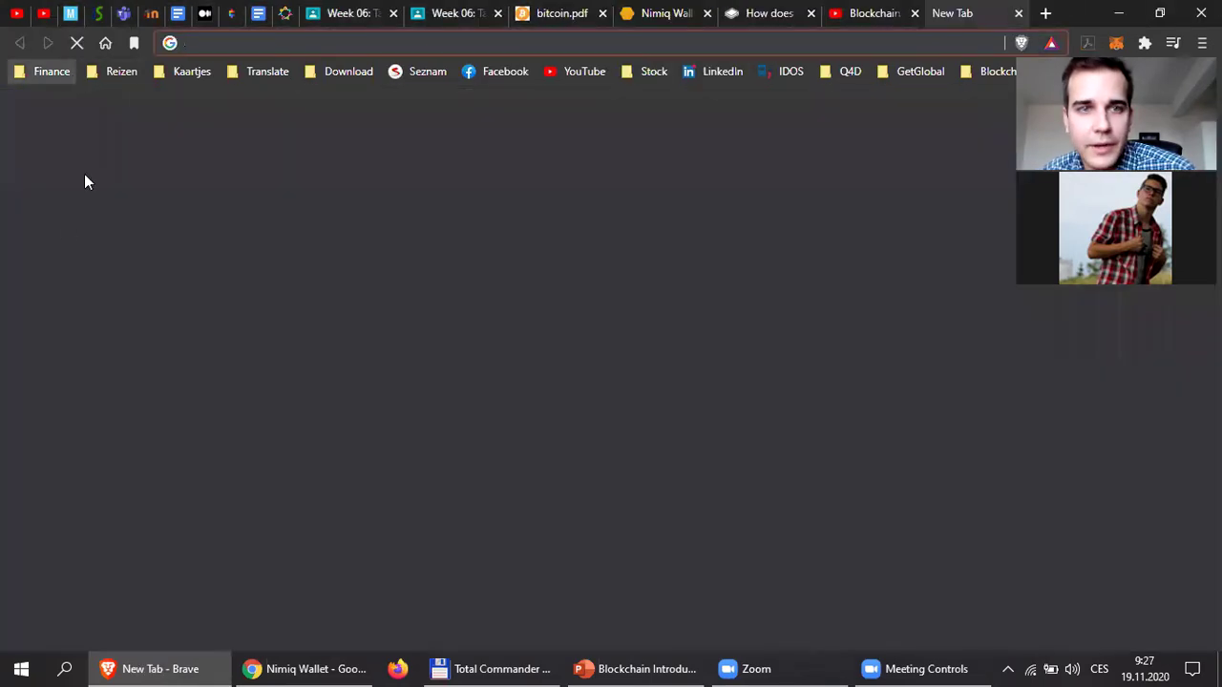
Open CoinGecko from the bookmarks, search 'nimiq', and open the Nimiq (NIM) page.
click(84, 182)
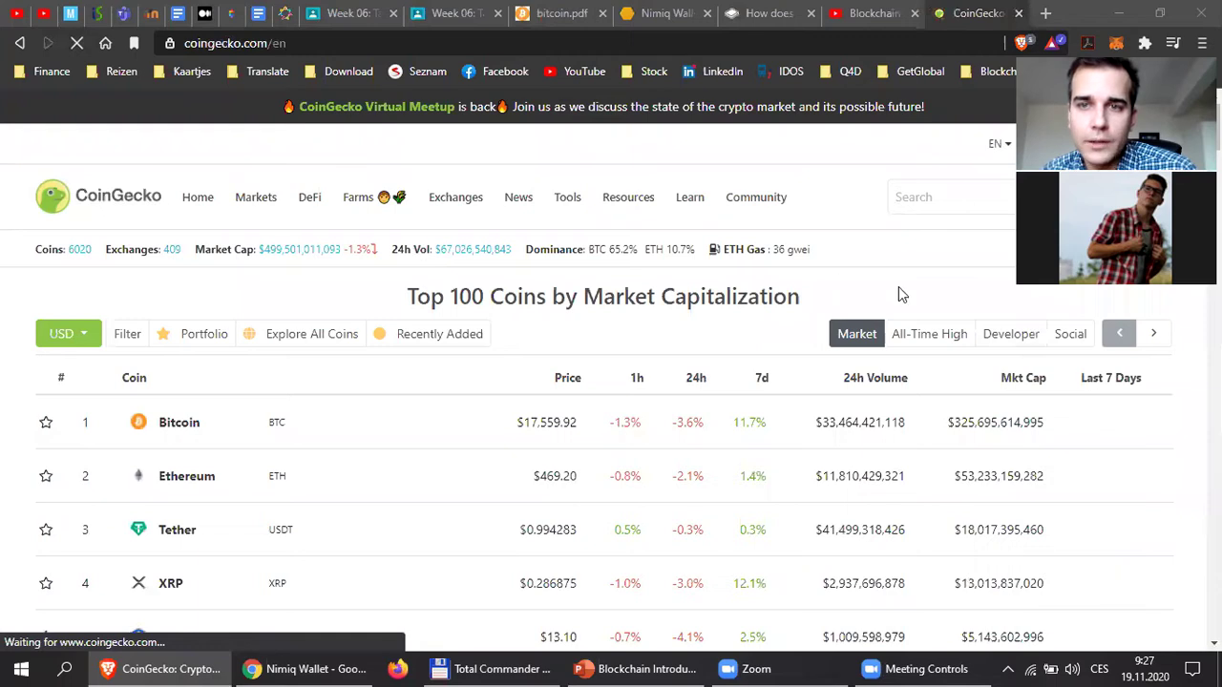
click(948, 200)
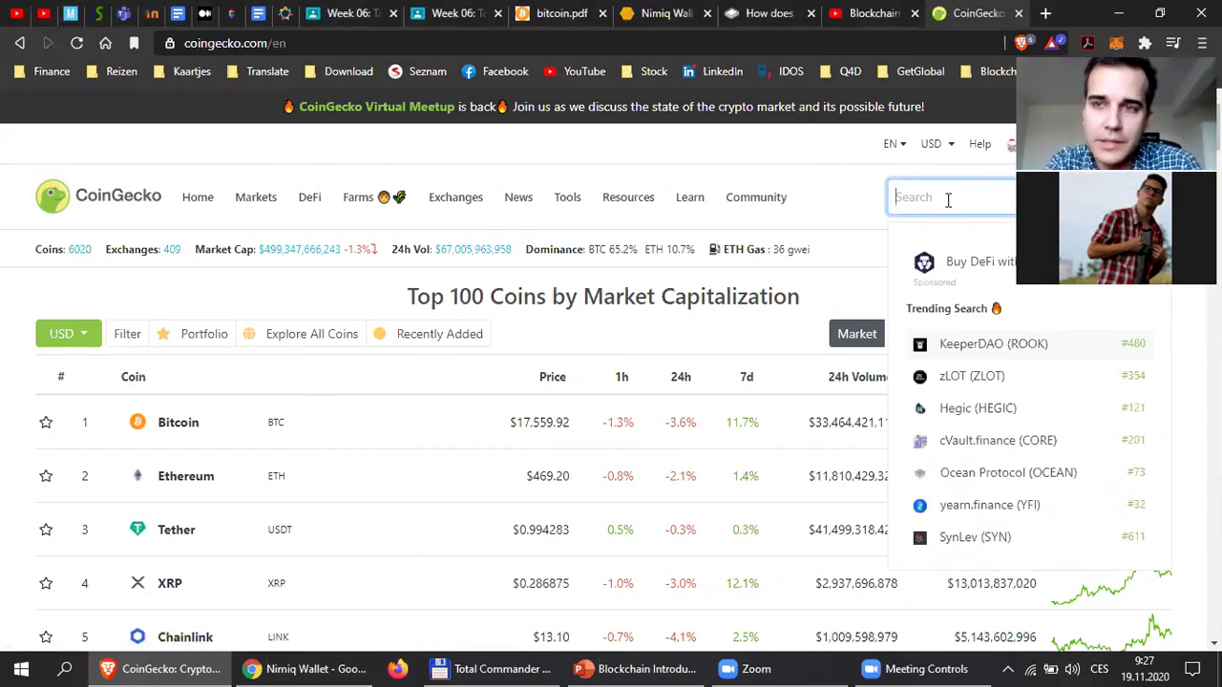
text(nimiq)
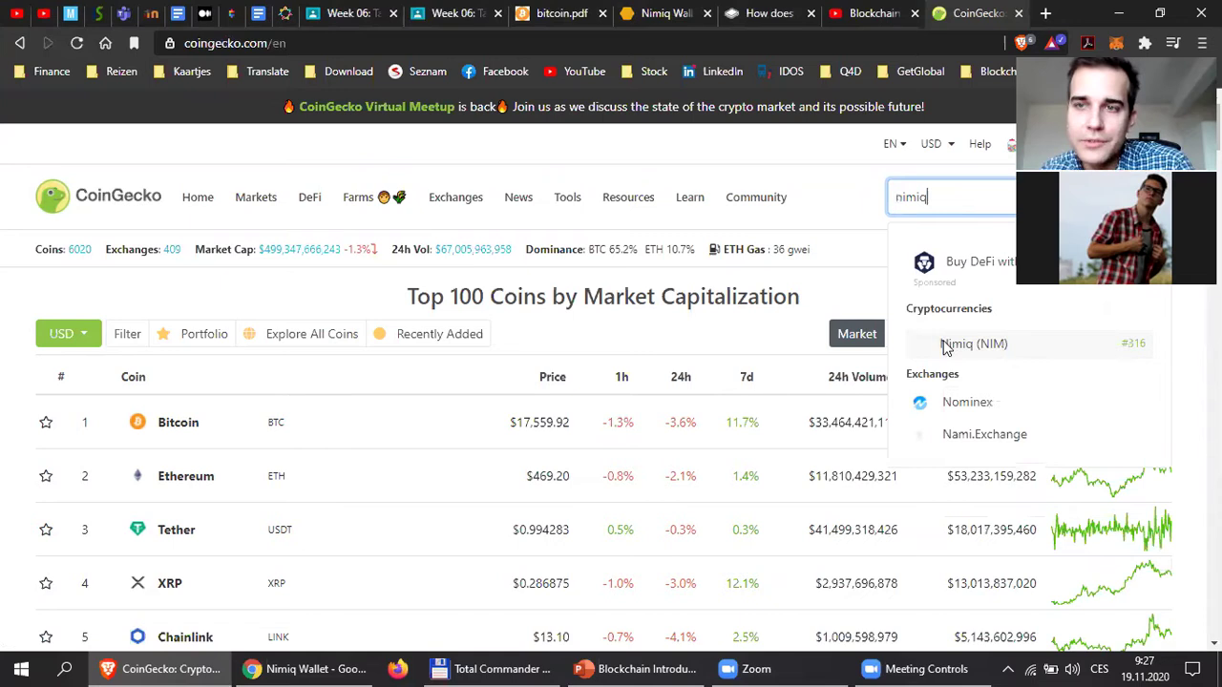
click(945, 345)
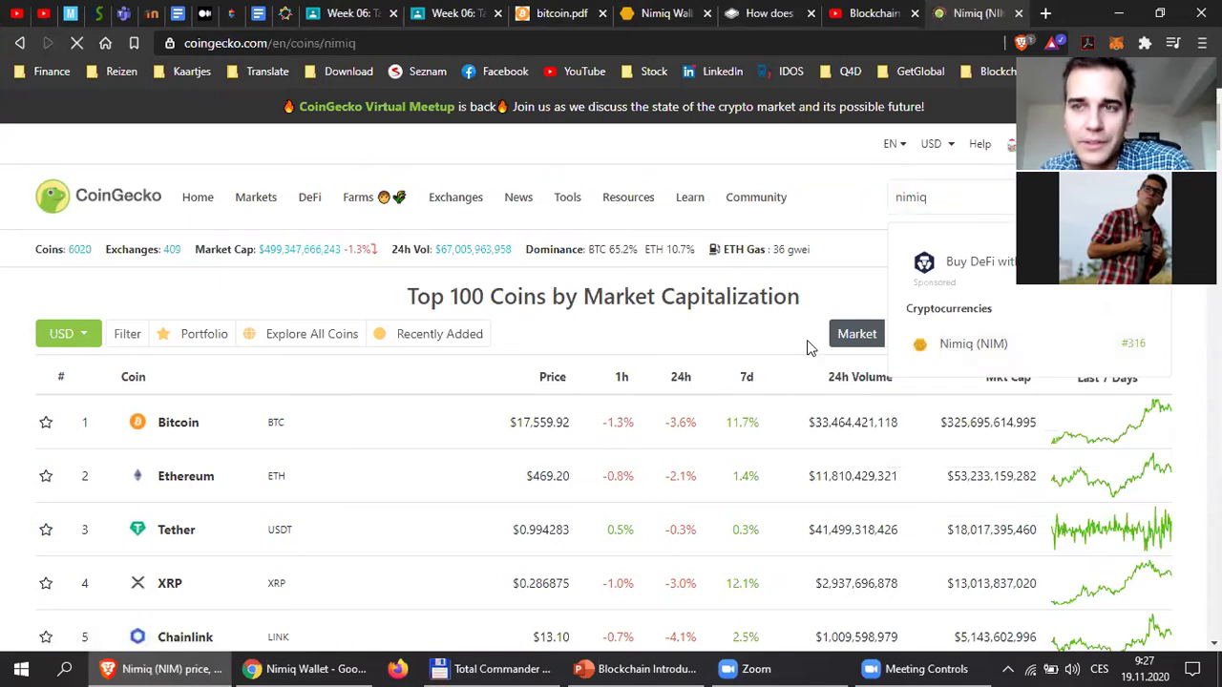
Switch the Nimiq price chart to the Max range and review its history since July 2018.
scroll(723, 428, down, 9)
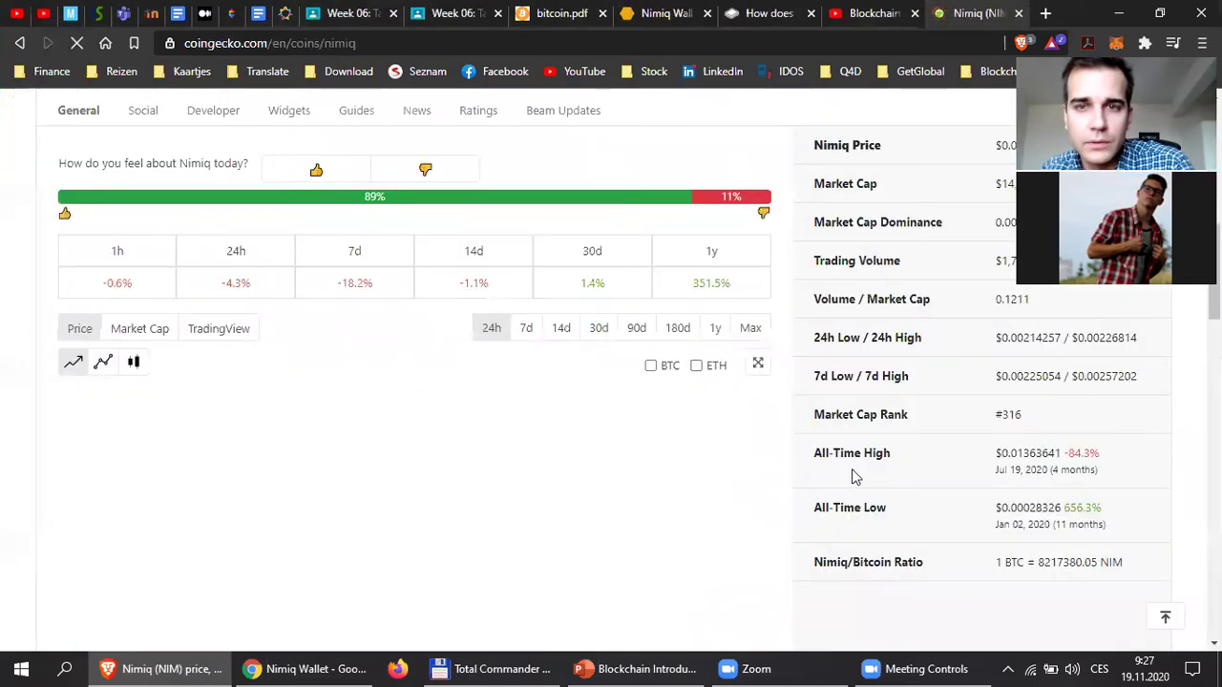
triple_click(733, 292)
click(734, 296)
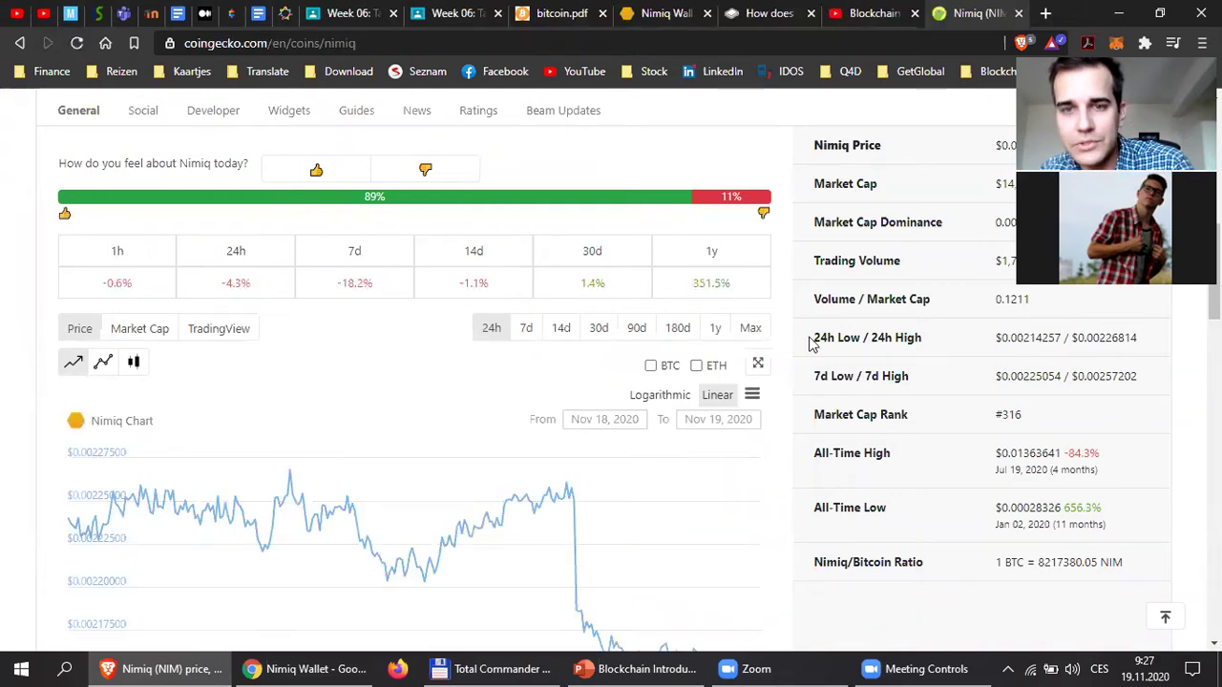
click(752, 328)
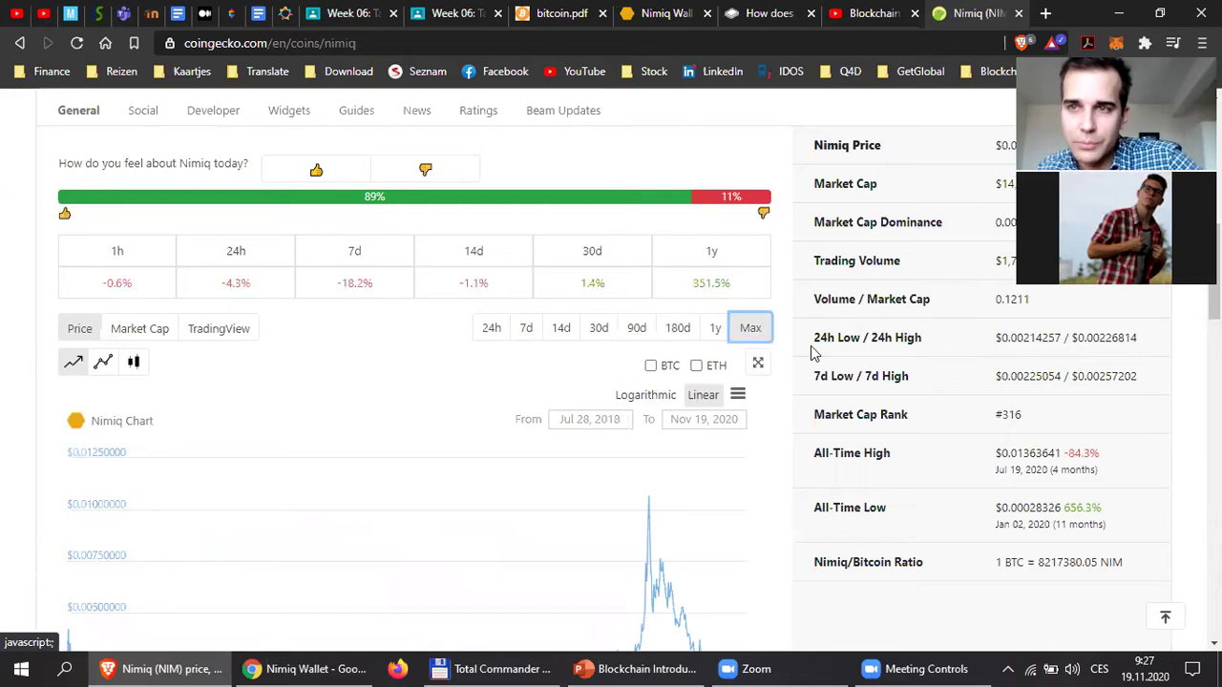
scroll(811, 350, down, 2)
mouse_move(596, 472)
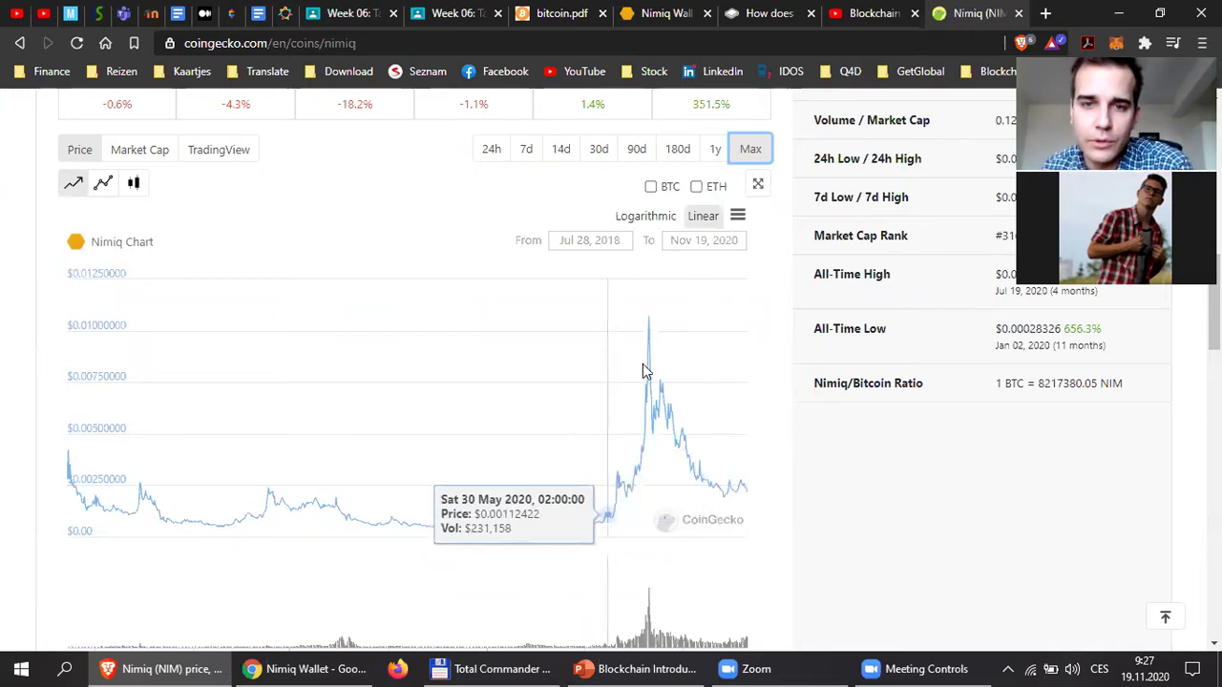
scroll(648, 438, up, 8)
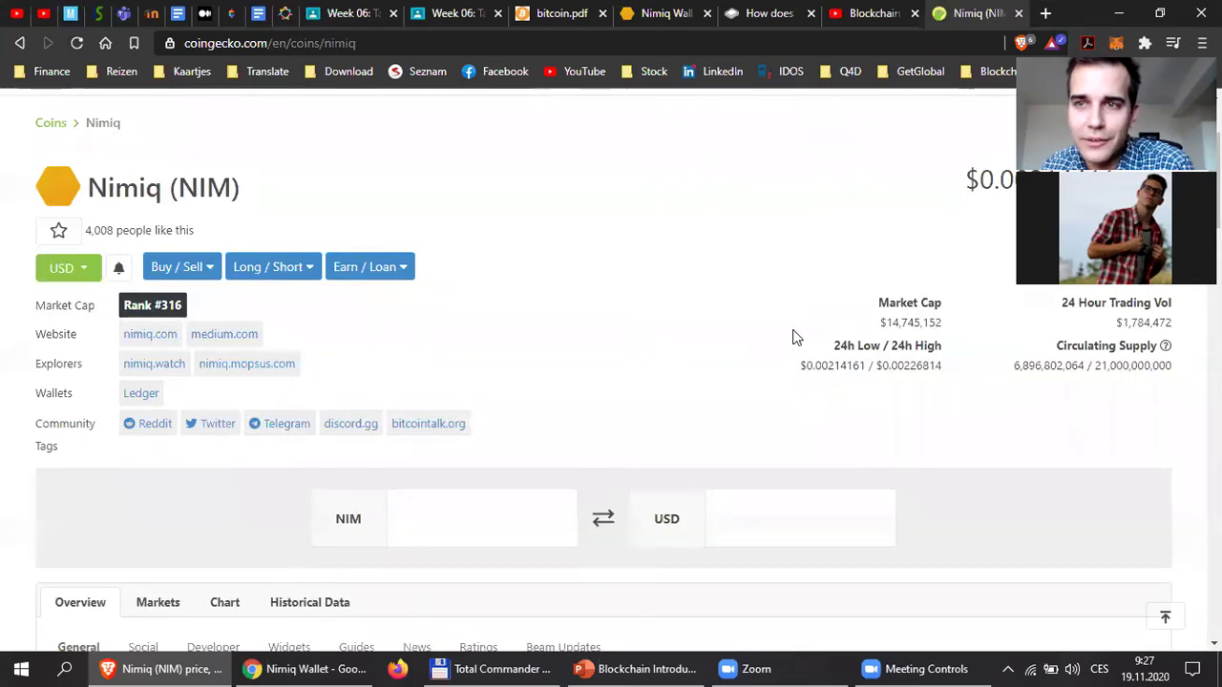
scroll(706, 322, up, 3)
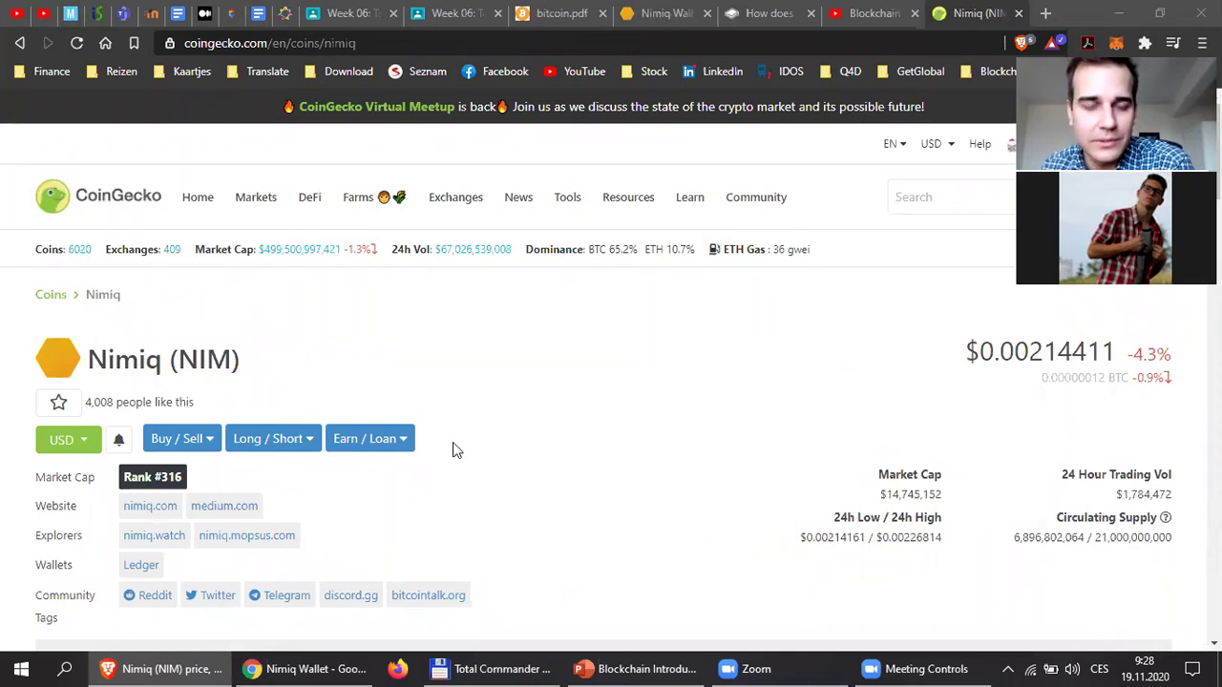
Back in Nimiq Wallet, open the details of the 0.10 NIM transaction received from NQ71.
click(667, 14)
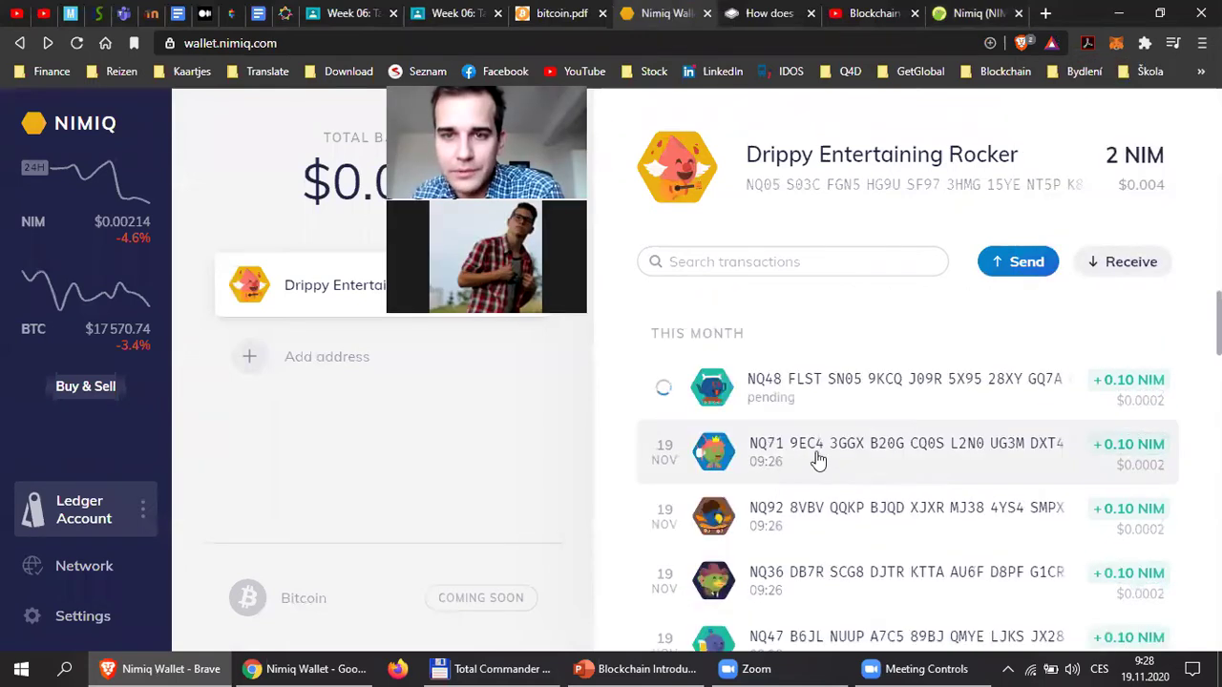
click(892, 456)
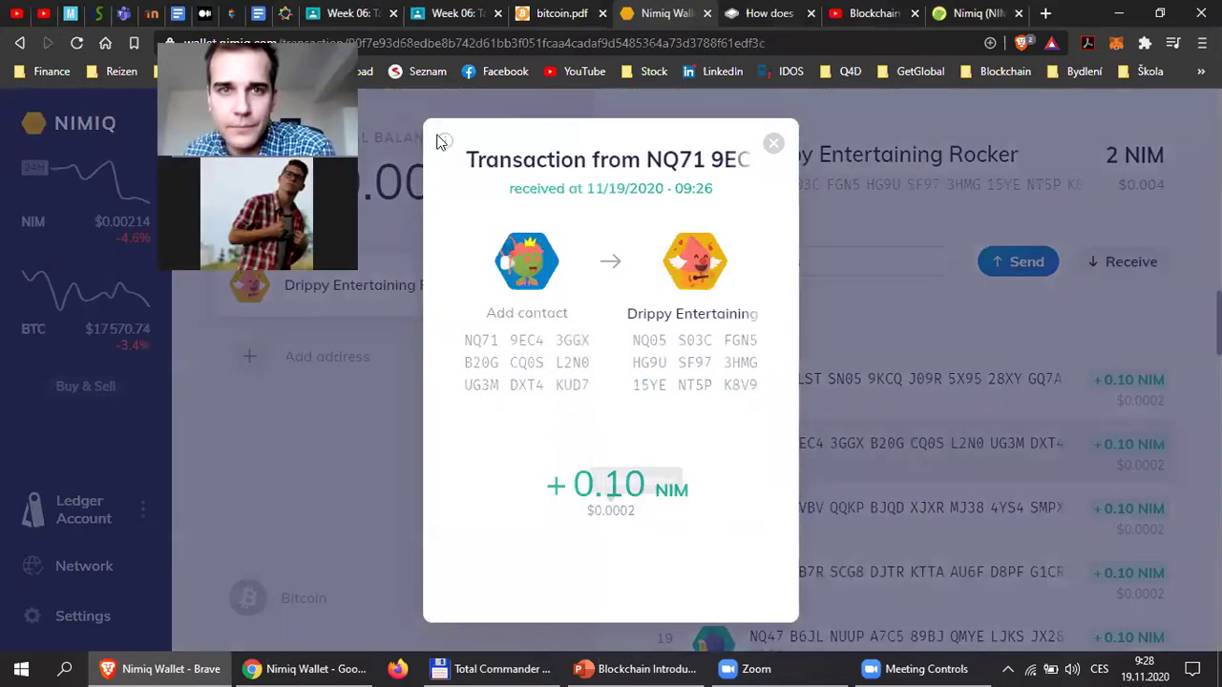
mouse_move(444, 143)
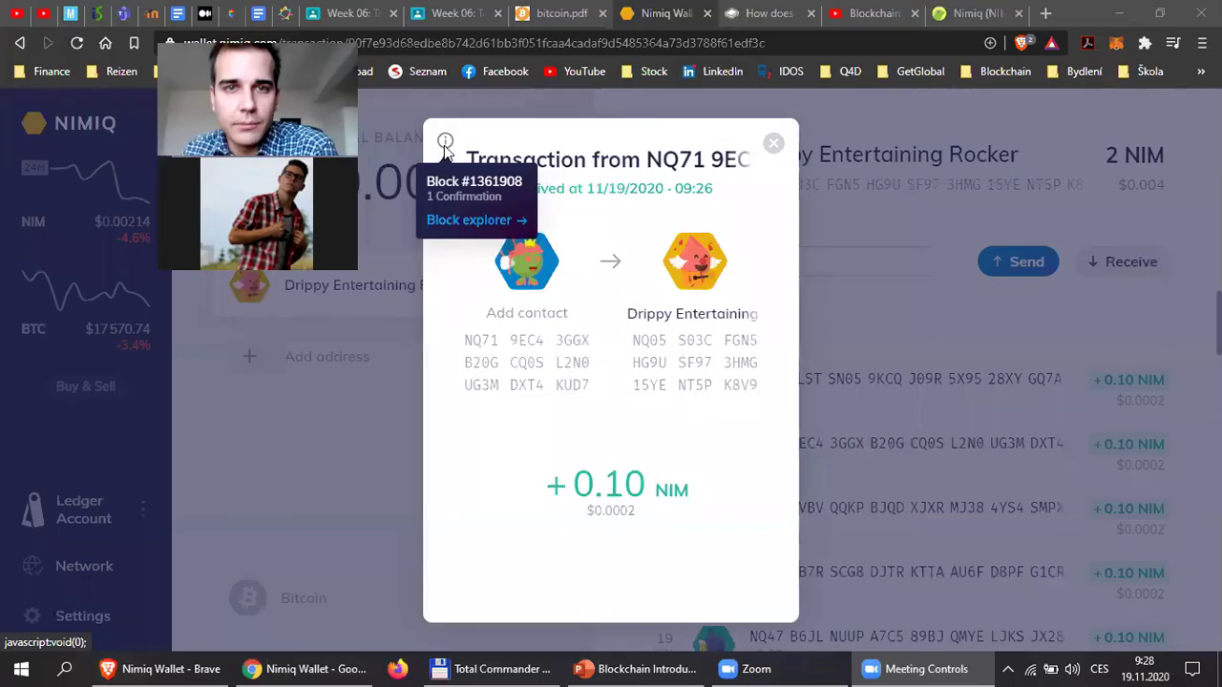
Check its confirmation count and open the transaction on NIMIQ.WATCH, showing block #1361908.
drag(435, 197, 483, 198)
triple_click(459, 198)
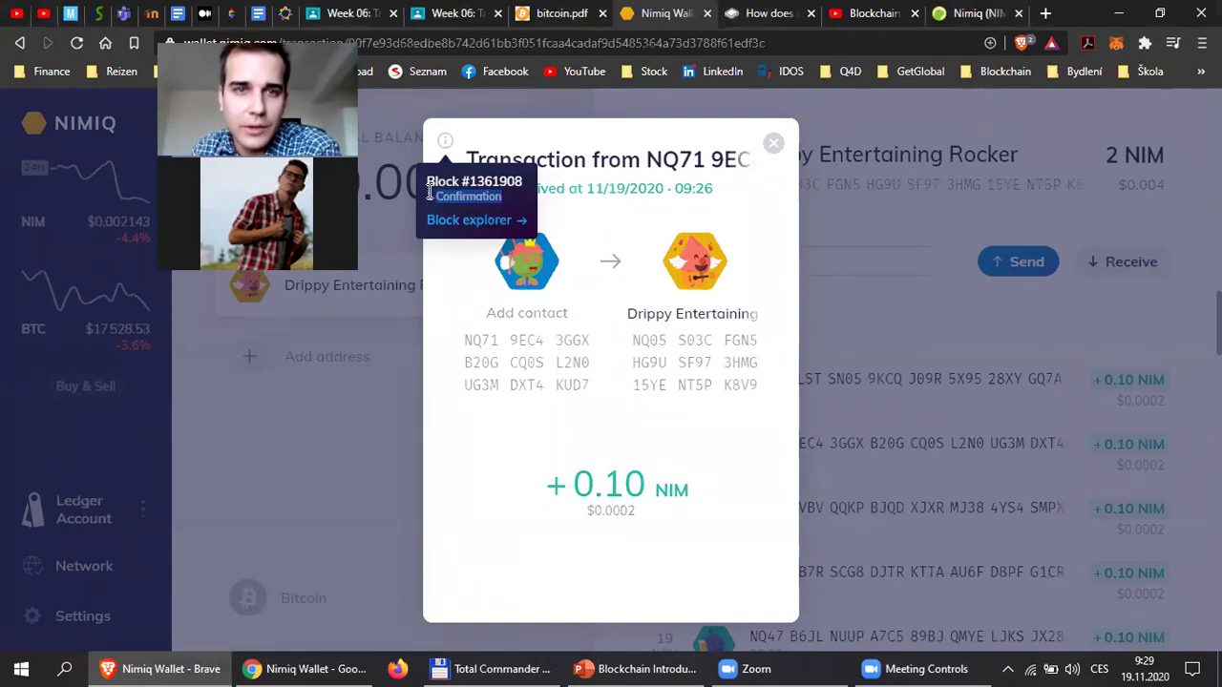
click(474, 203)
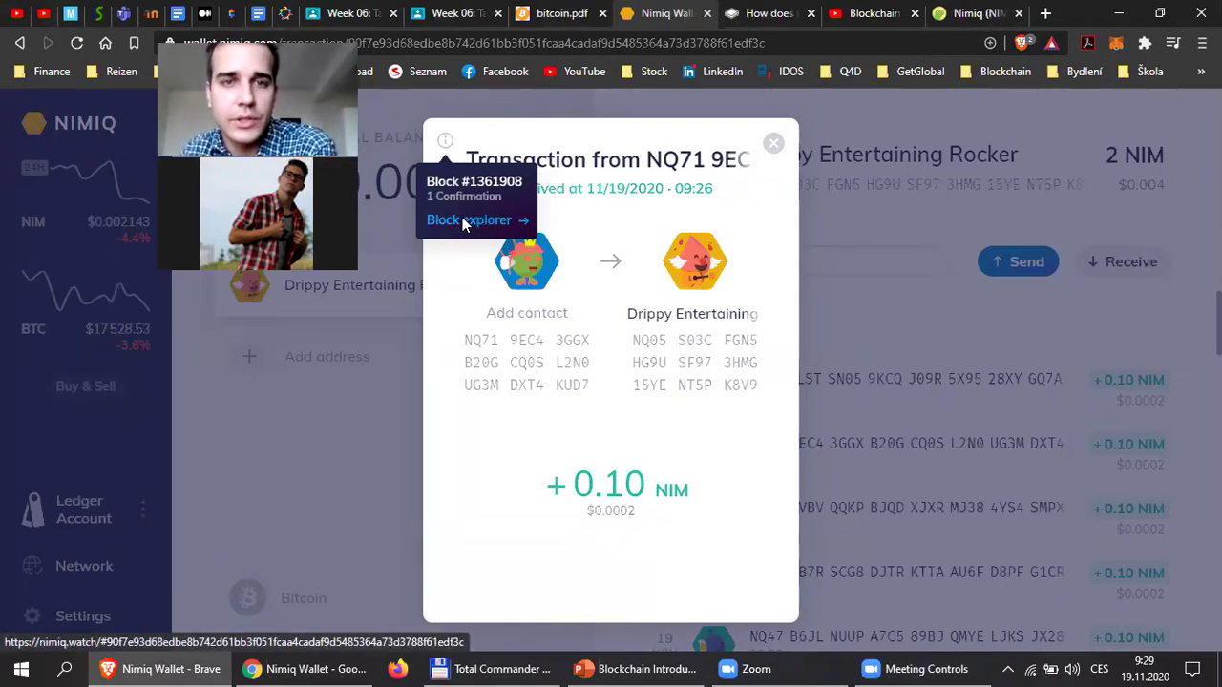
click(469, 221)
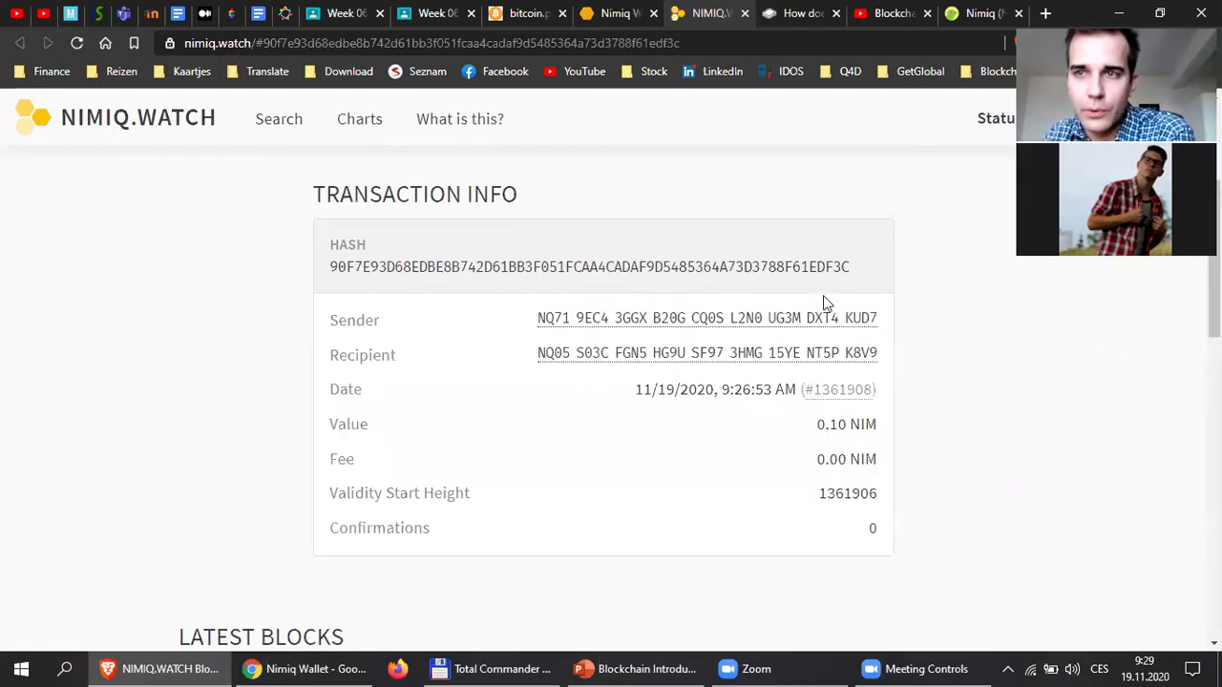
Highlight the transaction's sender and recipient addresses, full hash, date and 0.10 NIM value.
scroll(439, 334, up, 3)
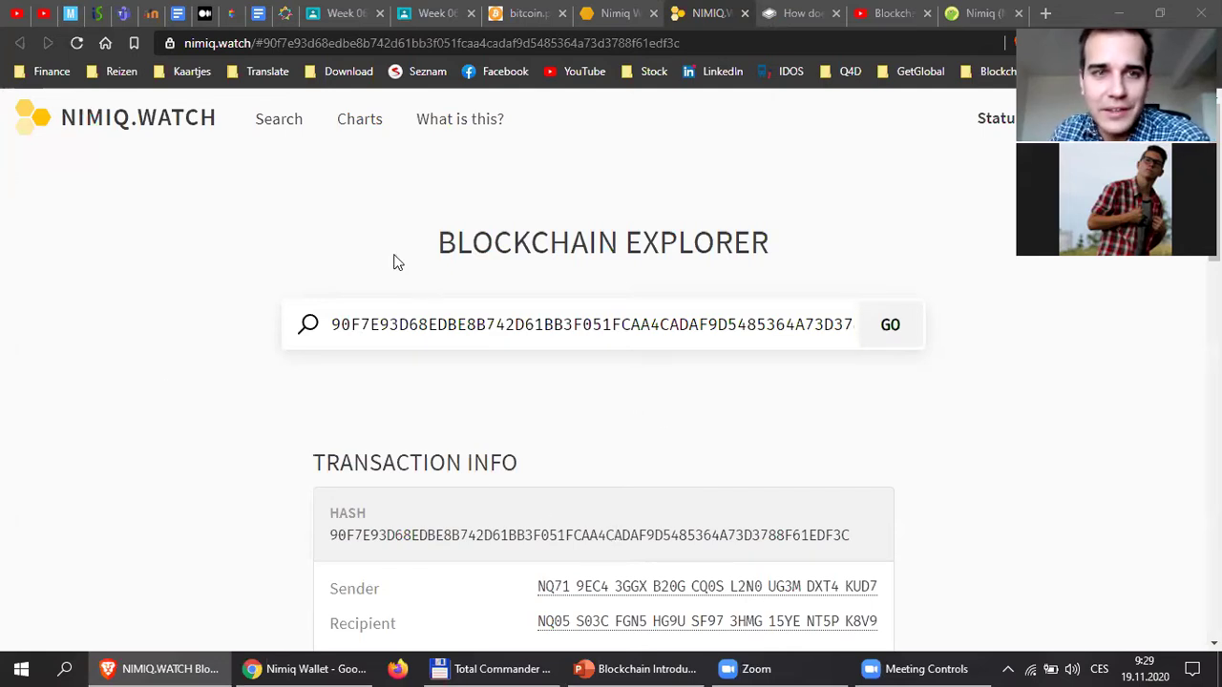
scroll(596, 425, down, 3)
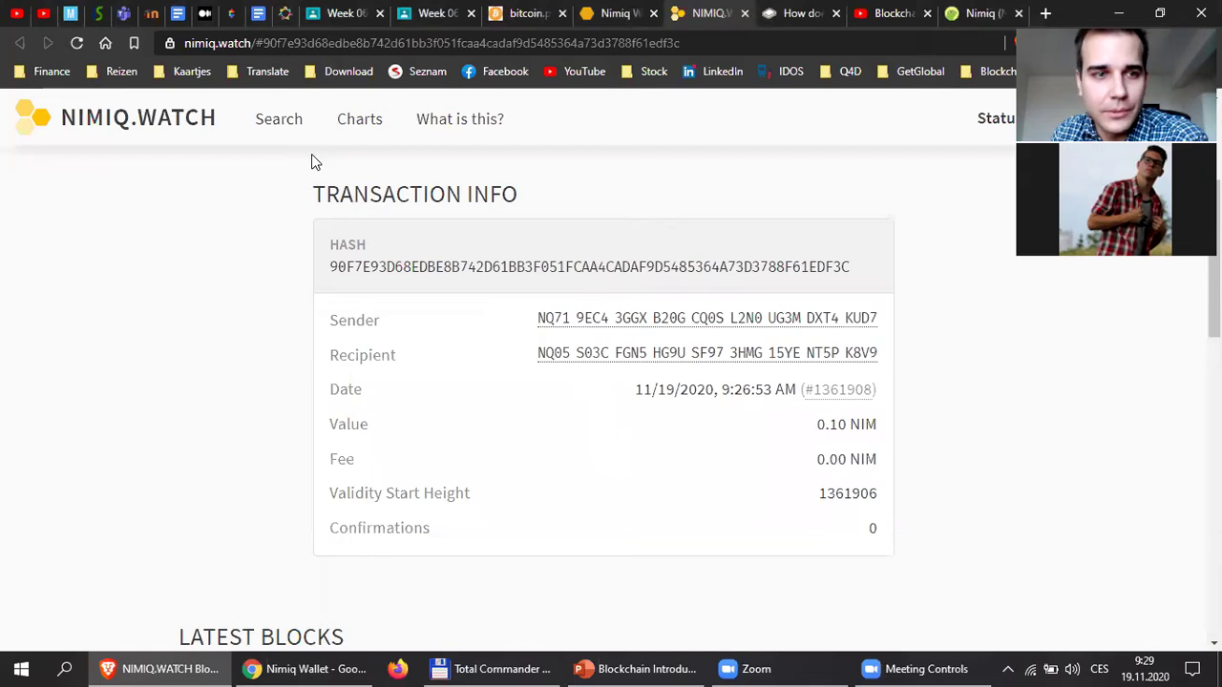
mouse_move(428, 325)
mouse_down()
mouse_move(617, 328)
mouse_move(412, 317)
mouse_up()
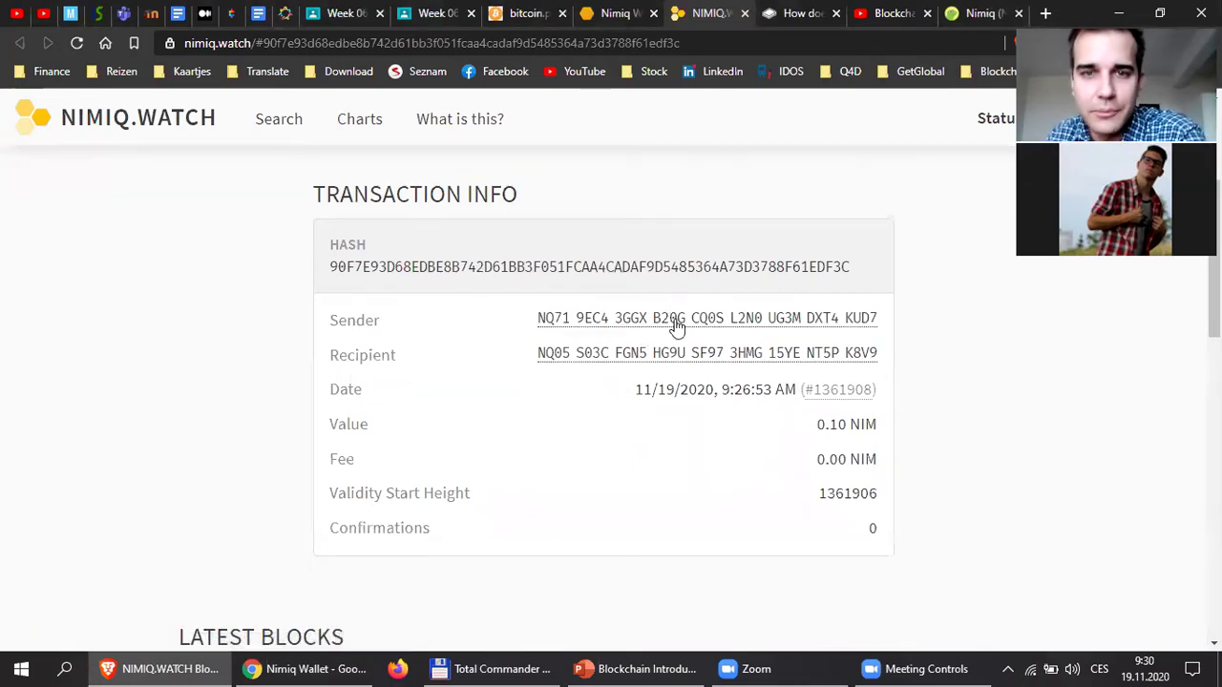
drag(349, 325, 938, 346)
drag(849, 269, 325, 270)
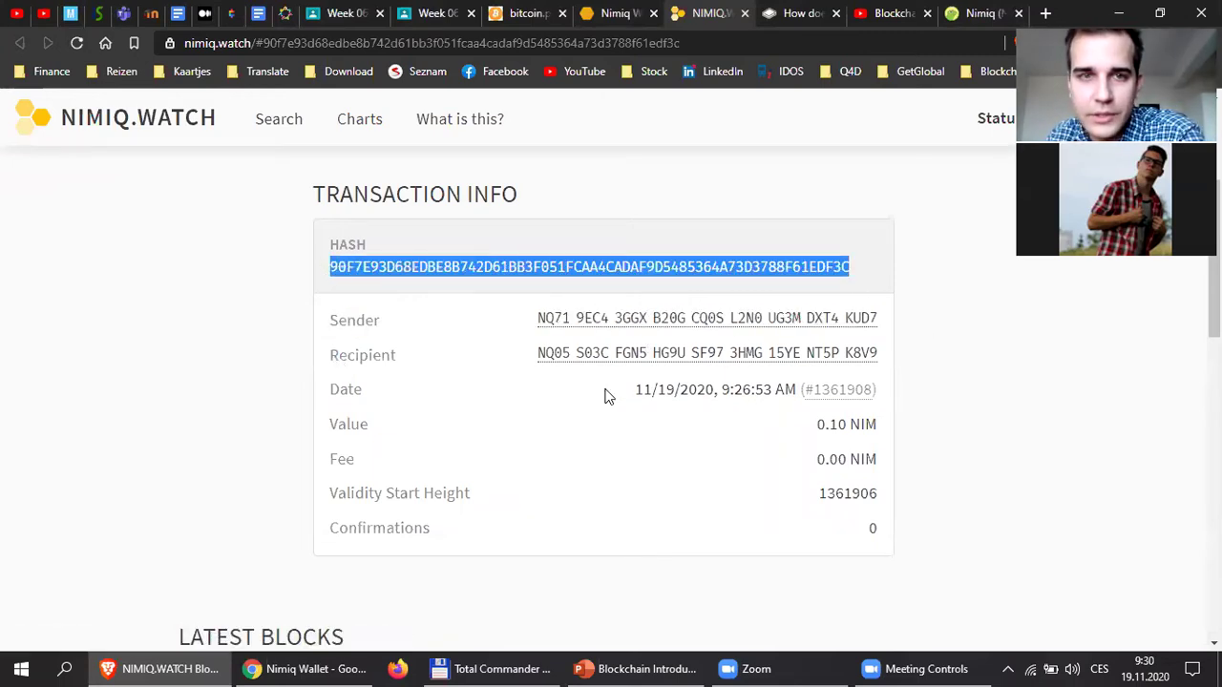
click(341, 392)
drag(340, 392, 807, 391)
drag(333, 426, 876, 429)
click(472, 449)
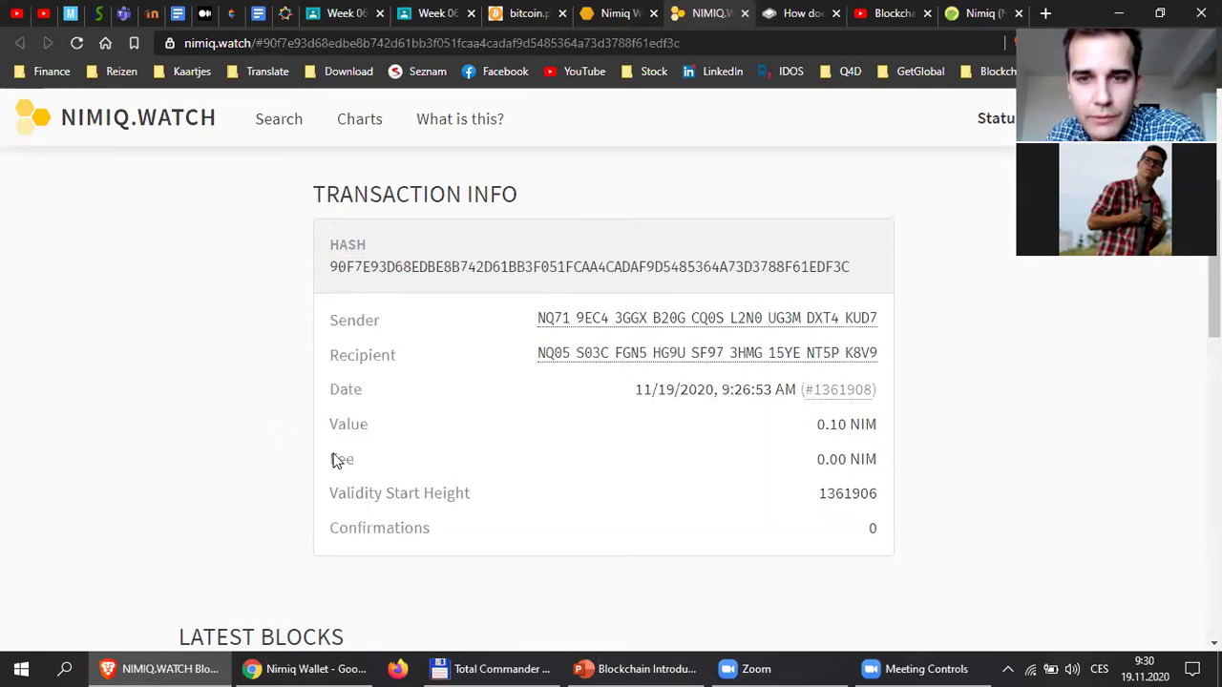
Highlight the 0.00 NIM fee, the Validity Start Height row and the 0 Confirmations row.
drag(334, 460, 868, 480)
click(878, 482)
drag(334, 462, 844, 455)
click(854, 484)
click(844, 456)
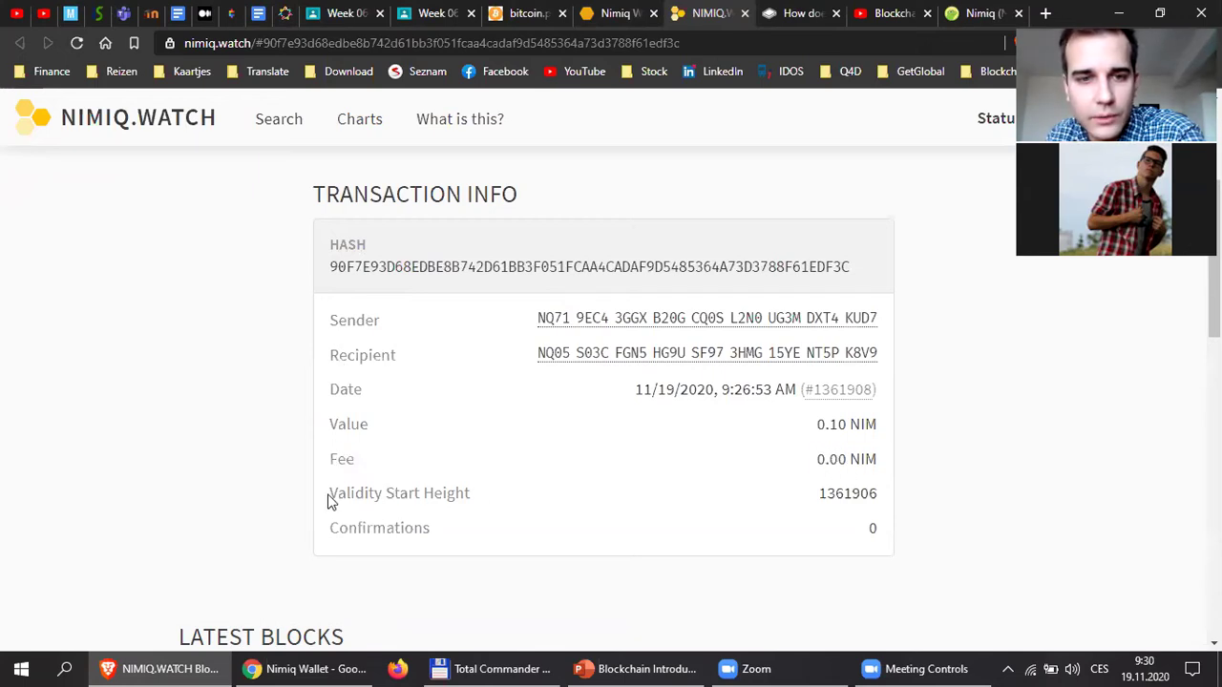
triple_click(892, 506)
click(893, 509)
drag(869, 493, 657, 502)
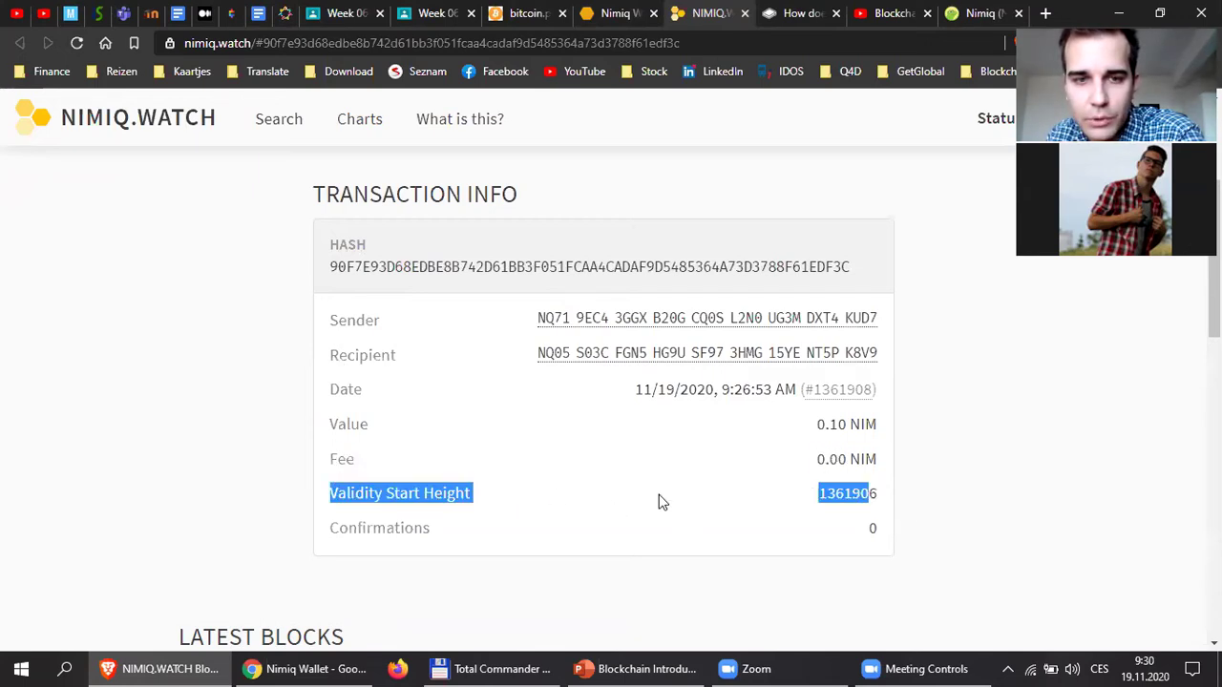
scroll(559, 407, down, 2)
triple_click(365, 359)
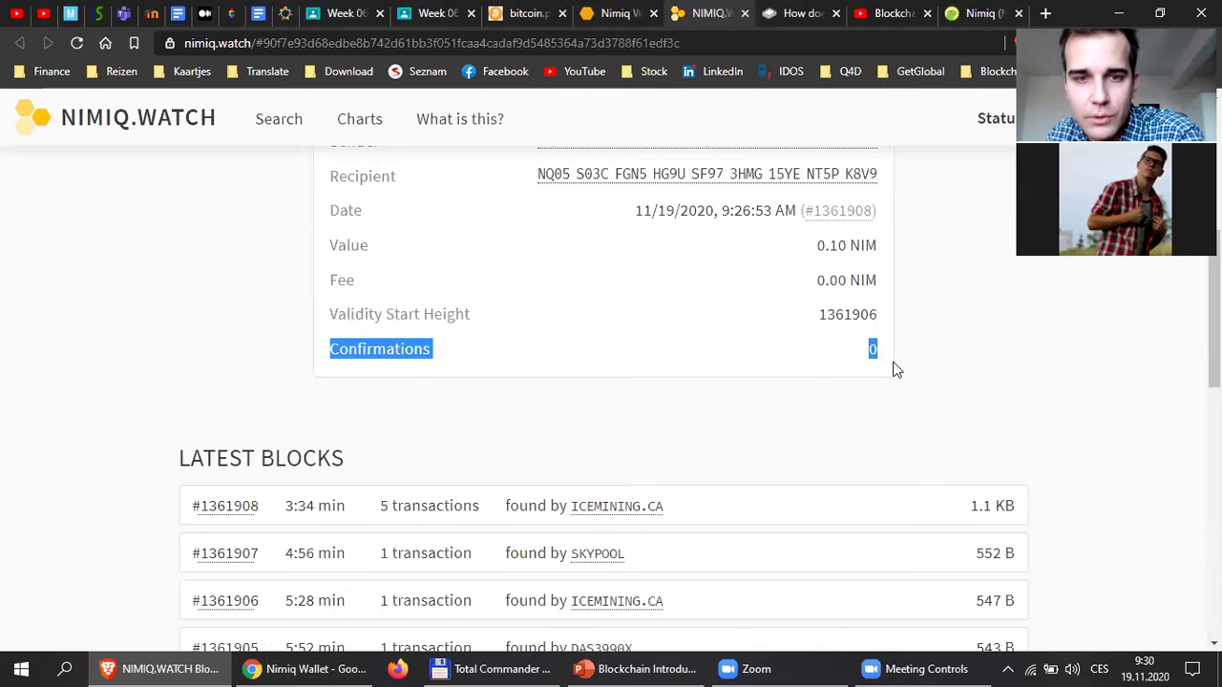
click(908, 338)
Check block #1361908 with 5 transactions among Latest Blocks, then close the NIMIQ.WATCH explorer.
scroll(875, 429, up, 5)
scroll(873, 431, down, 2)
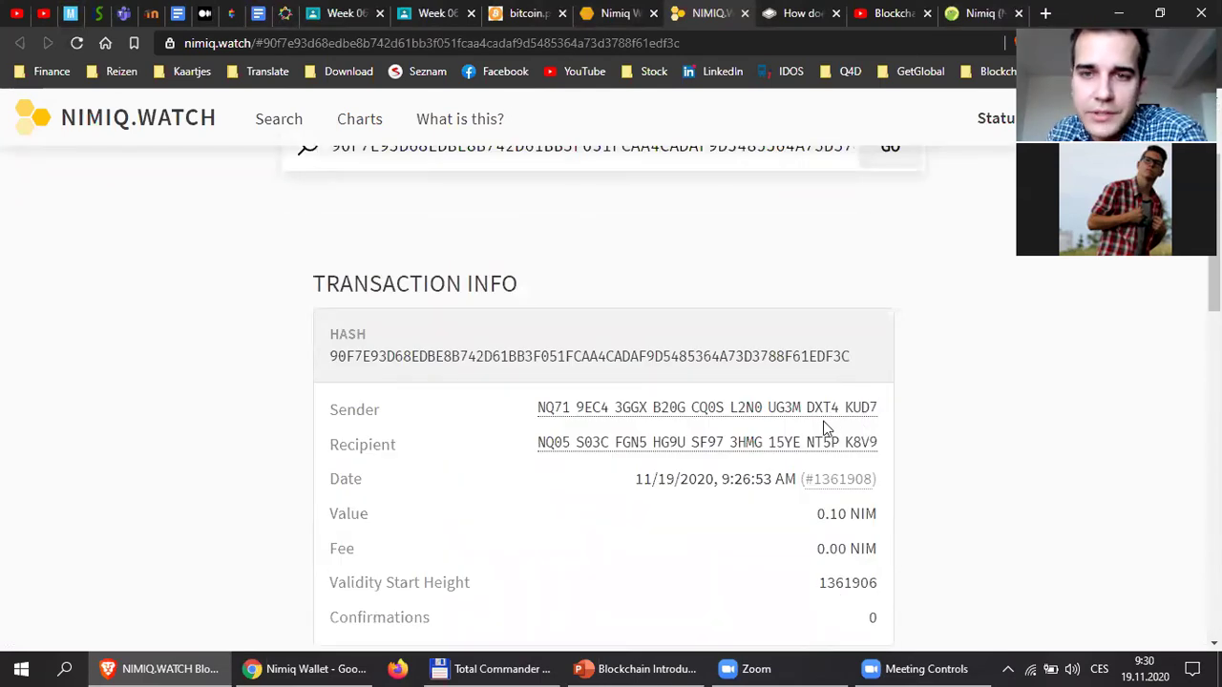
scroll(850, 413, down, 4)
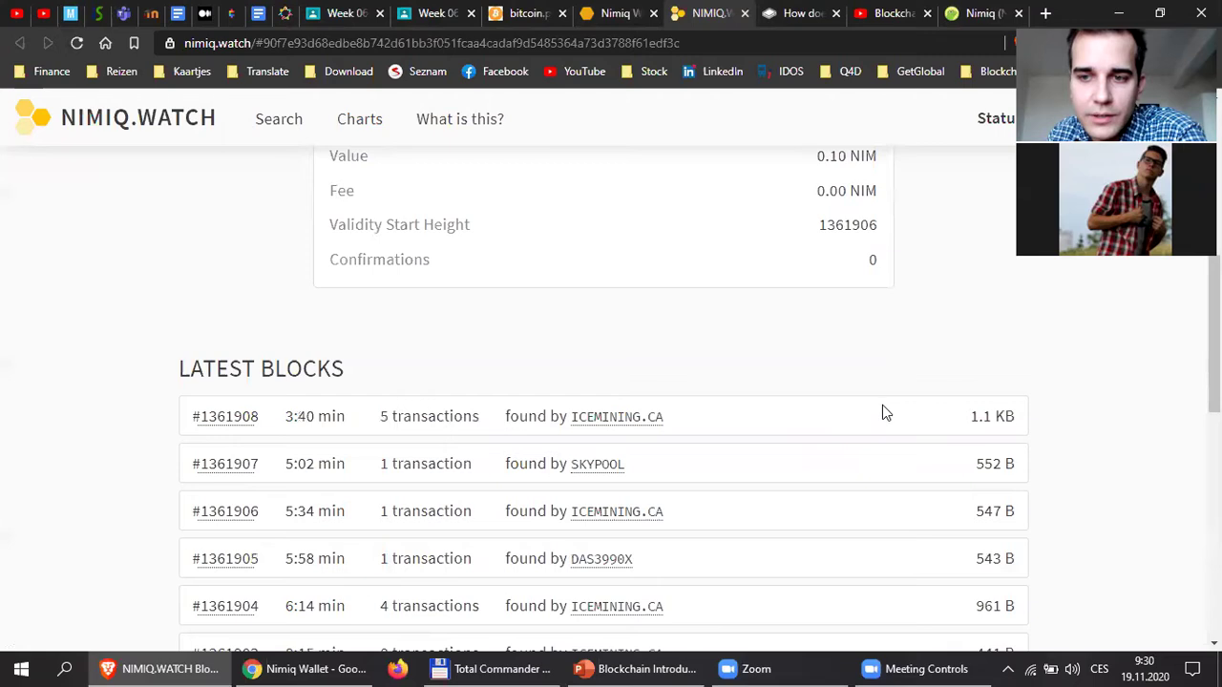
scroll(882, 413, up, 5)
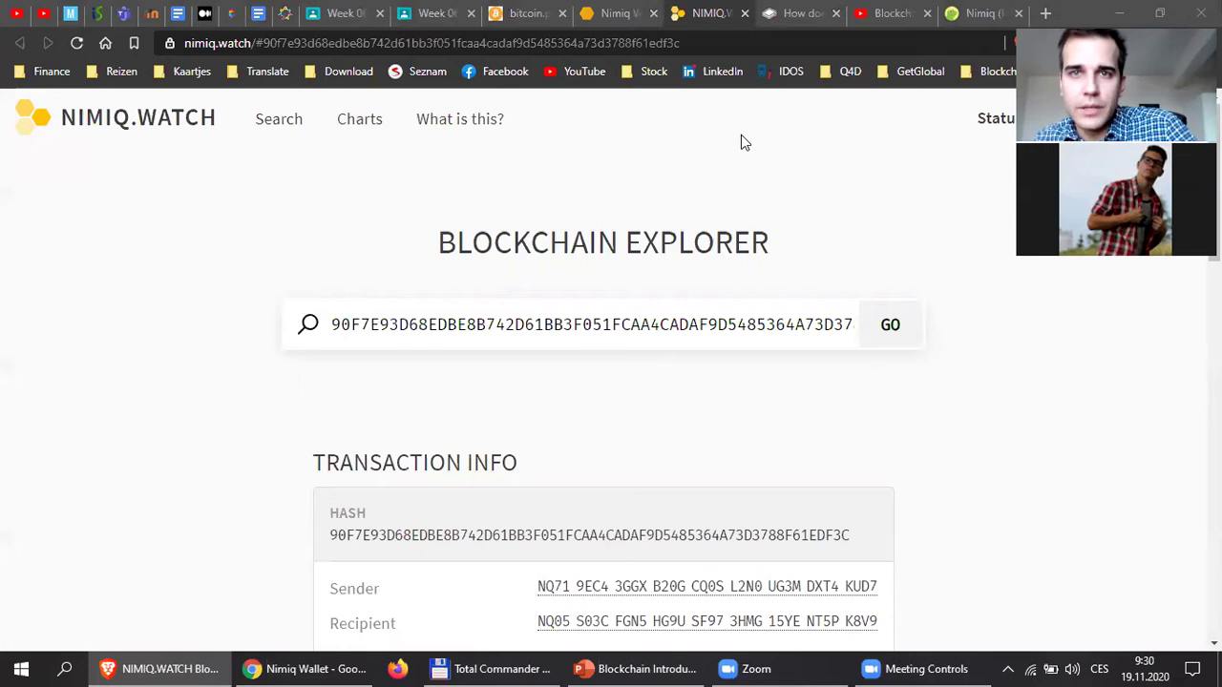
click(745, 14)
Close the Nimiq Wallet and present the PowerPoint slideshow from the Wallets slide.
click(653, 13)
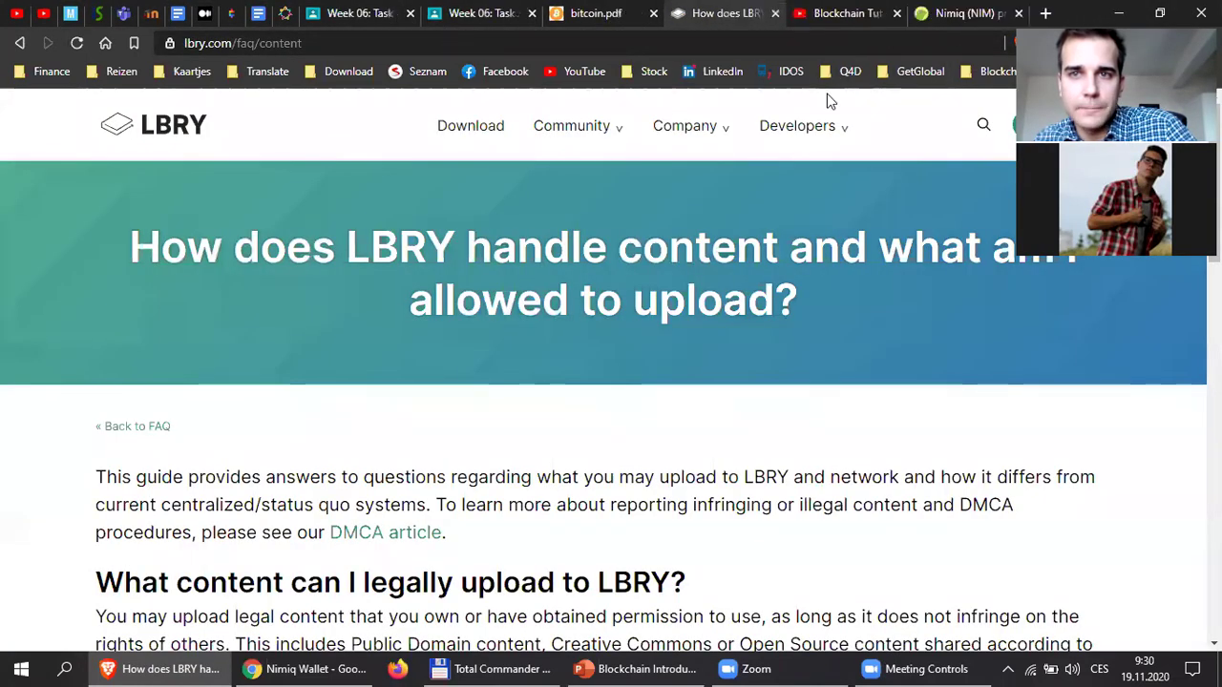
click(641, 669)
key(shift+F5)
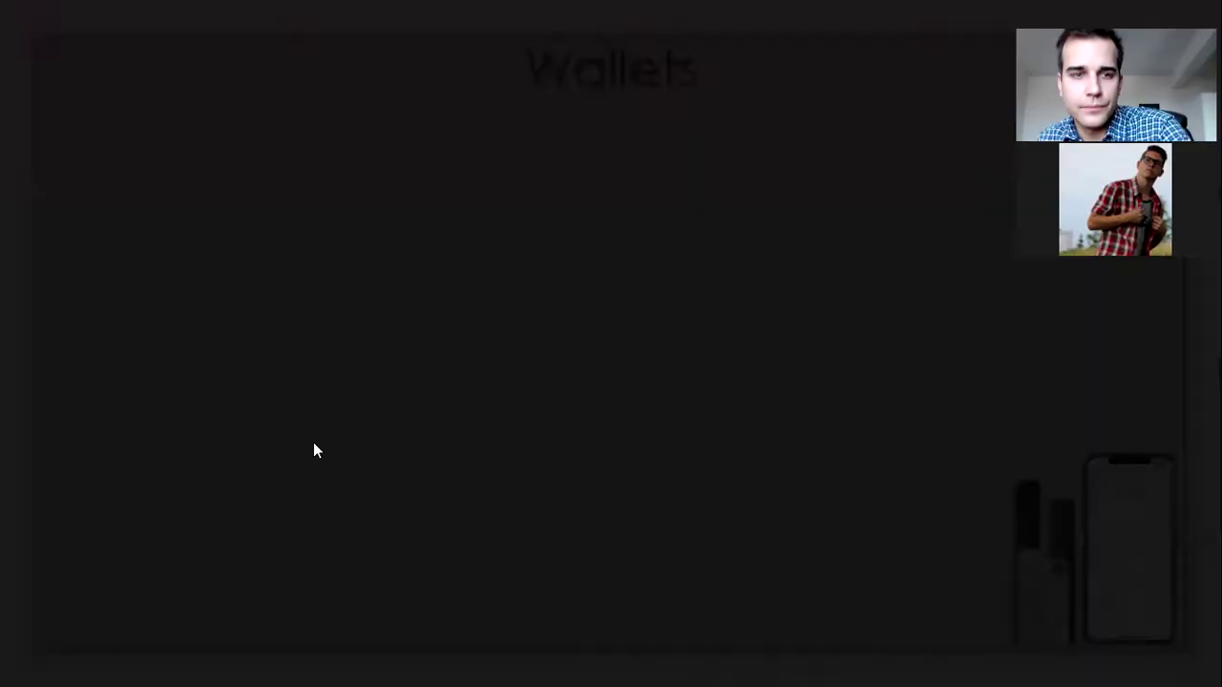
Finish the Wallets slide build and advance to the Ethereum and Smart Contracts slide.
key(Right)
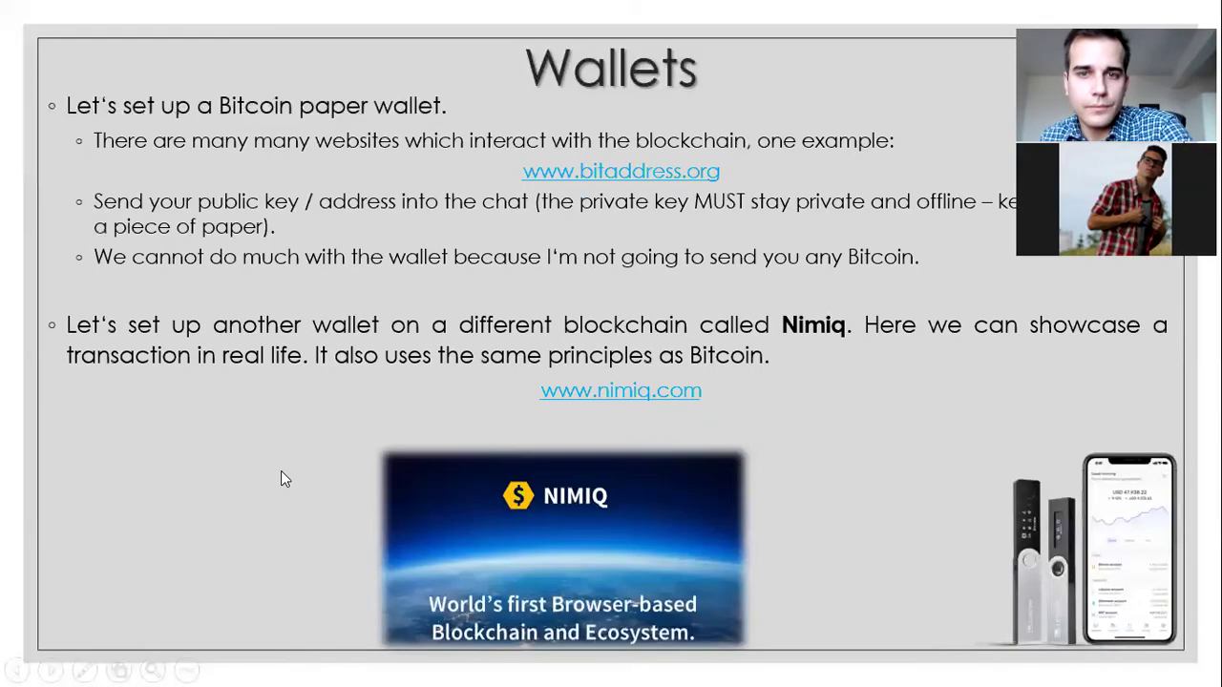
key(Right)
key(Right)
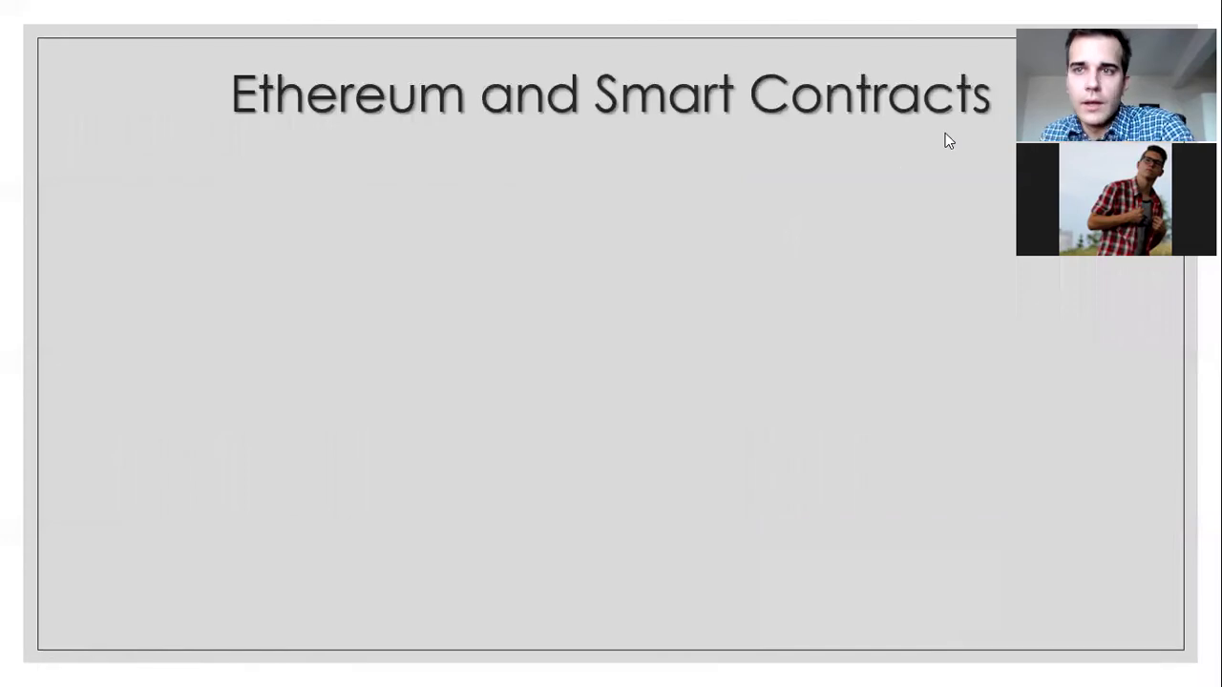
key(Right)
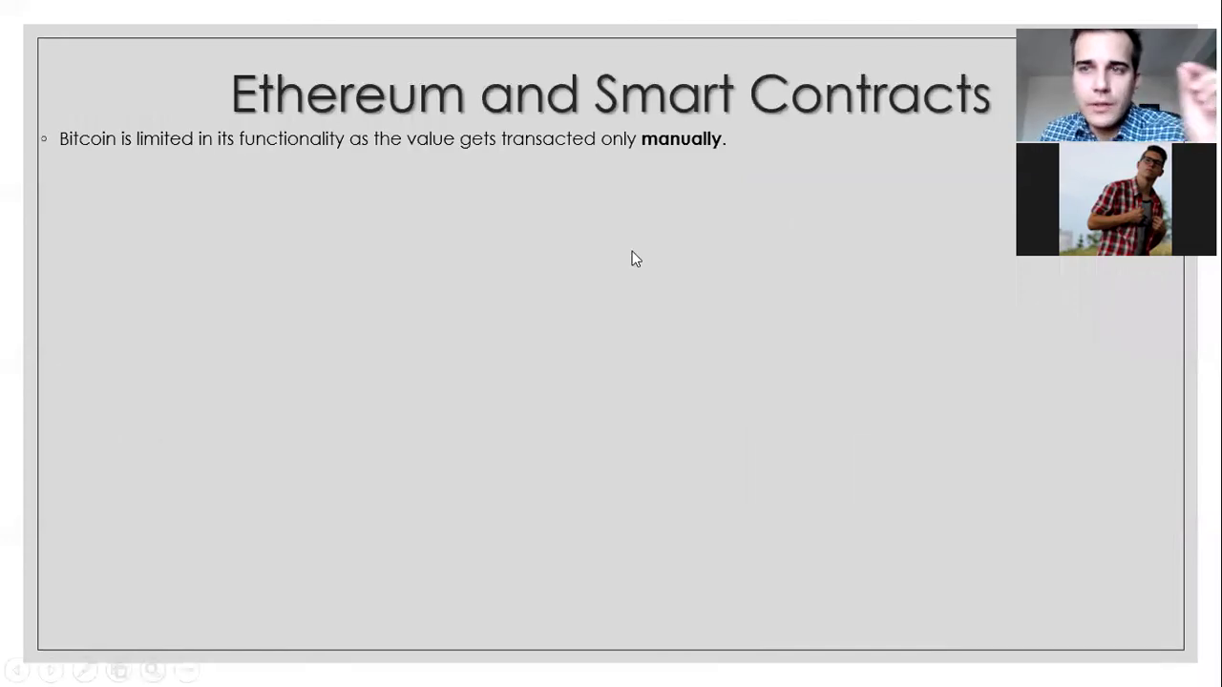